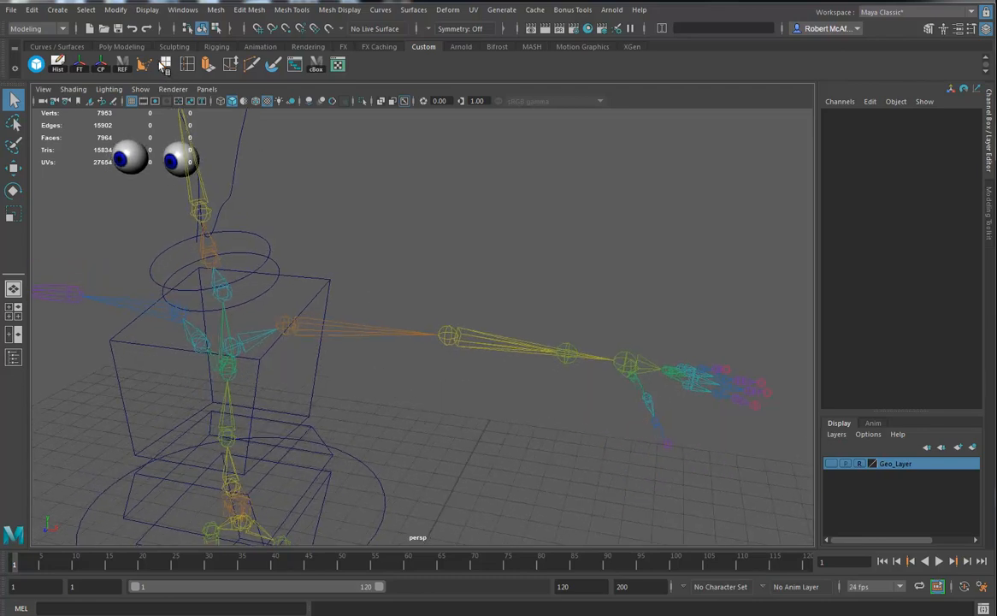
# - Create a NURBS circle to serve as an arm control
pyautogui.click(57, 10)
pyautogui.moveTo(94, 45)
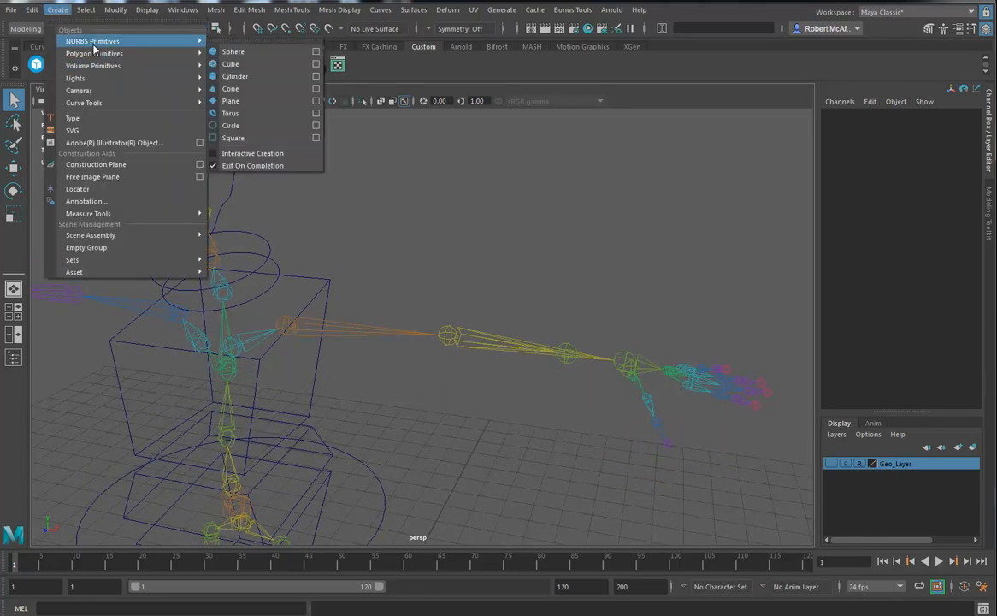
pyautogui.click(233, 122)
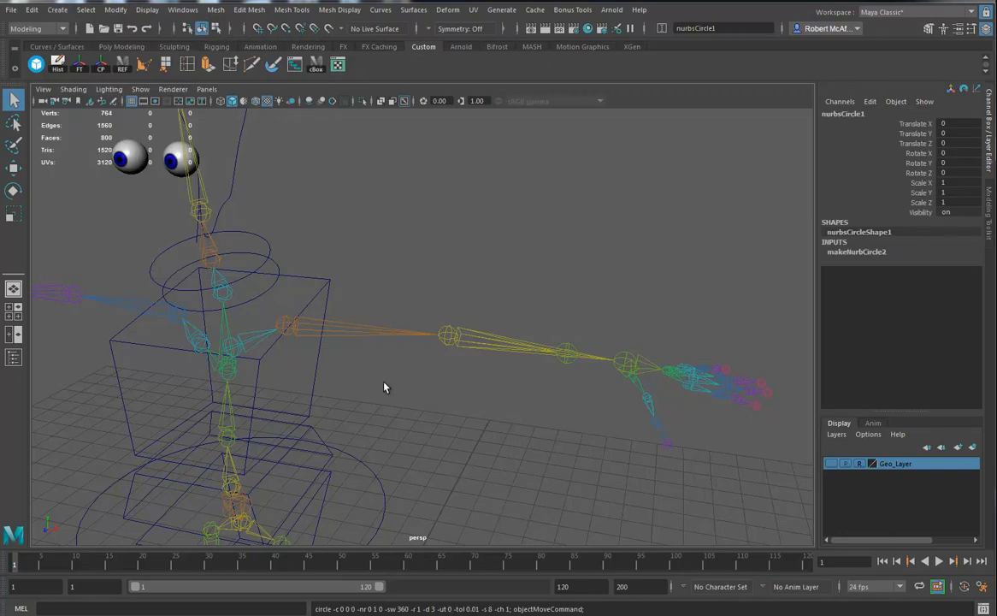
pyautogui.press('w')
pyautogui.press('a')
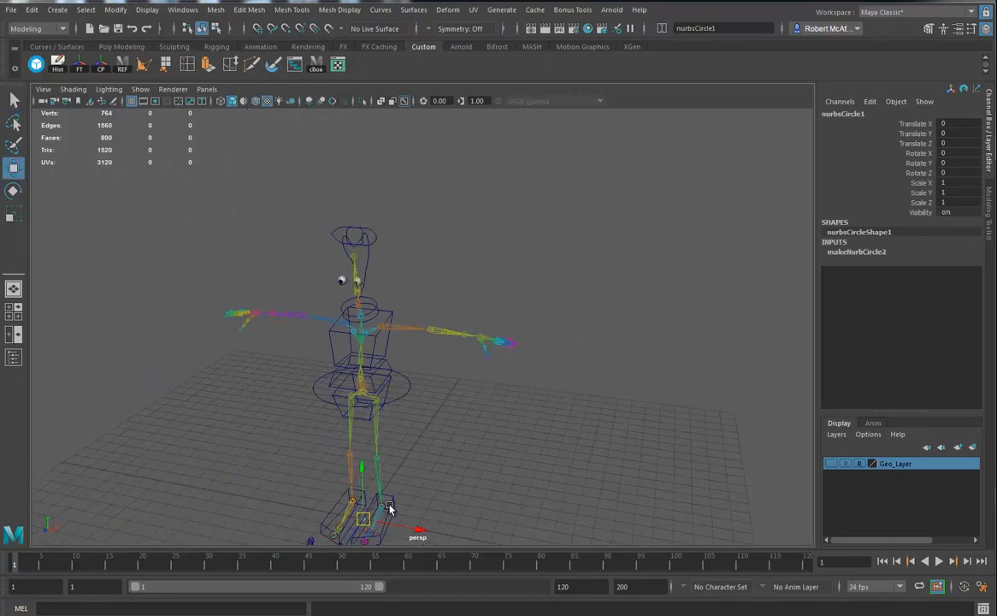
# - Scale the circle uniformly to about 11.014 and snap it onto the left shoulder joint
pyautogui.press('r')
pyautogui.moveTo(363, 518); pyautogui.dragTo(403, 510)
pyautogui.press('w')
pyautogui.press('v')
pyautogui.moveTo(387, 331); pyautogui.dragTo(388, 332, button='middle')
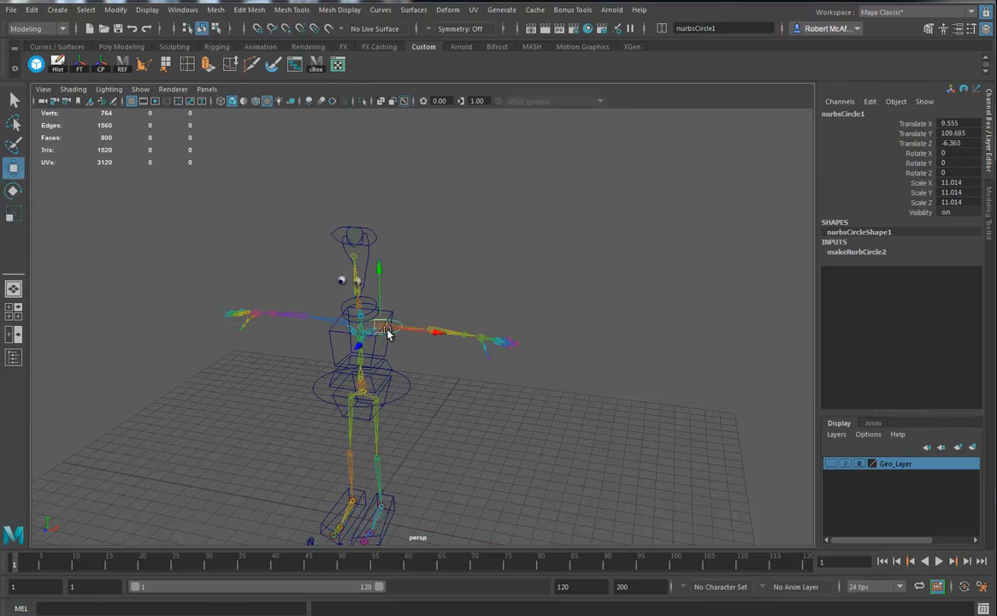
# - Examine the left shoulder and elbow joints and how their local axes are oriented along the arm
pyautogui.press('f')
pyautogui.keyDown('alt'); pyautogui.moveTo(535, 360); pyautogui.dragTo(493, 368); pyautogui.keyUp('alt')
pyautogui.click(561, 347)
pyautogui.keyDown('alt'); pyautogui.moveTo(560, 347); pyautogui.dragTo(584, 352); pyautogui.keyUp('alt')
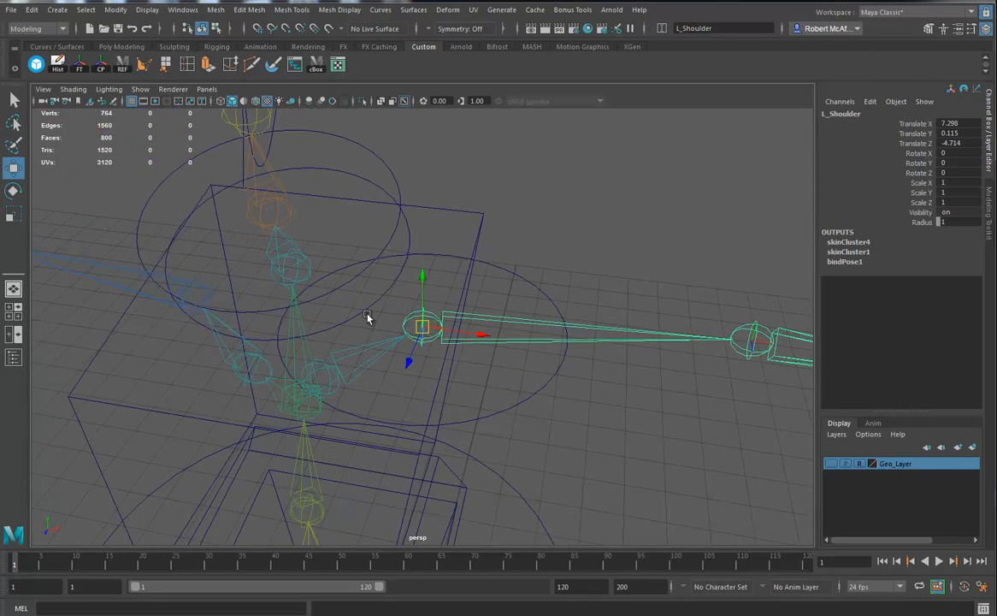
pyautogui.click(12, 213)
pyautogui.moveTo(483, 374)
pyautogui.keyDown('alt'); pyautogui.mouseDown()
pyautogui.moveTo(451, 386)
pyautogui.moveTo(546, 372)
pyautogui.moveTo(472, 372)
pyautogui.moveTo(578, 383)
pyautogui.moveTo(450, 374)
pyautogui.moveTo(484, 383)
pyautogui.mouseUp(); pyautogui.keyUp('alt')
pyautogui.press('Down')
pyautogui.keyDown('alt'); pyautogui.moveTo(668, 432); pyautogui.dragTo(430, 328); pyautogui.keyUp('alt')
pyautogui.keyDown('alt'); pyautogui.moveTo(532, 386); pyautogui.dragTo(677, 442); pyautogui.keyUp('alt')
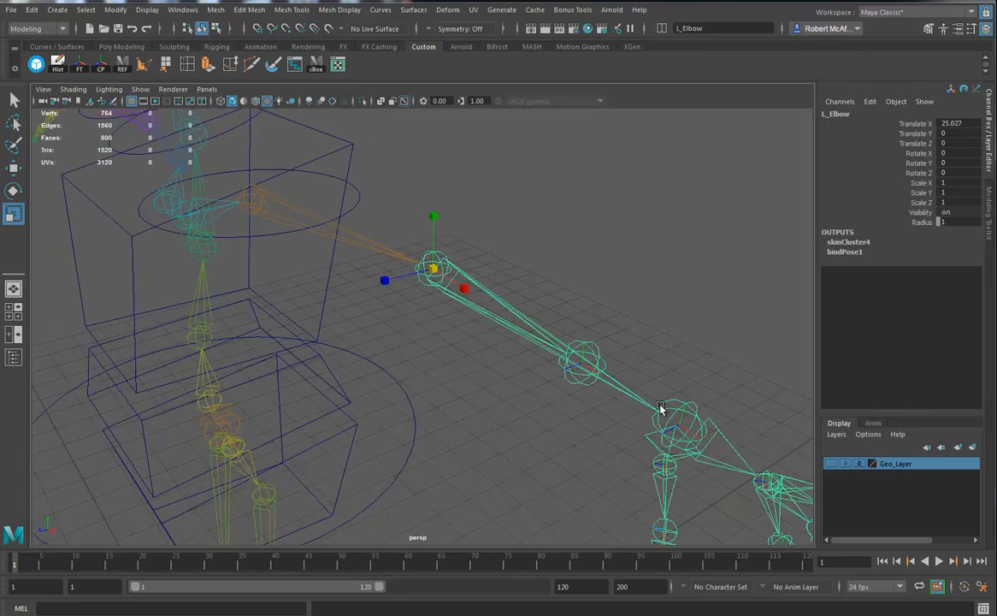
pyautogui.keyDown('alt'); pyautogui.moveTo(615, 419); pyautogui.dragTo(530, 357); pyautogui.keyUp('alt')
pyautogui.keyDown('alt'); pyautogui.moveTo(302, 403); pyautogui.dragTo(338, 336); pyautogui.keyUp('alt')
pyautogui.click(338, 336)
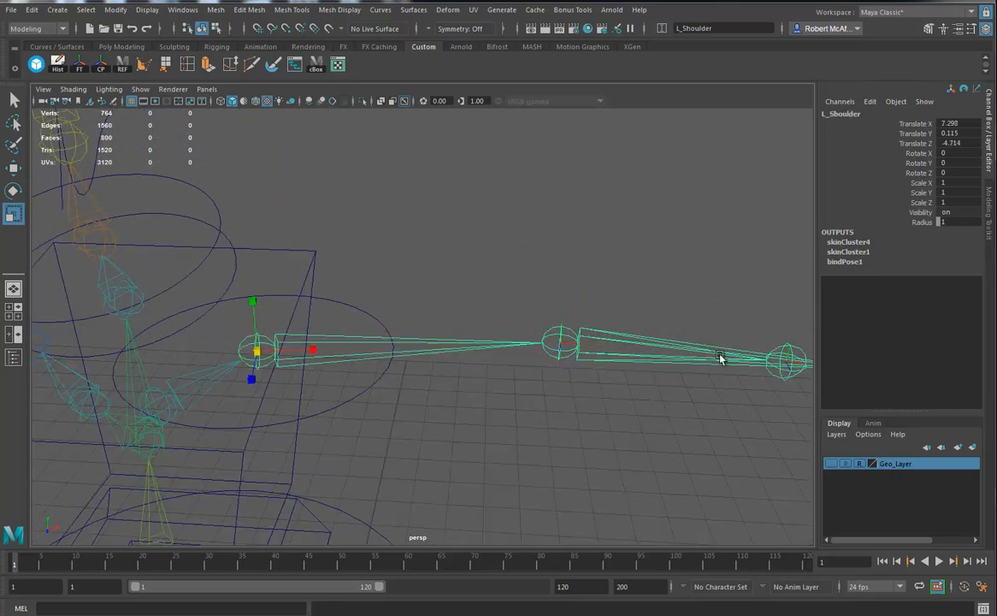
pyautogui.keyDown('alt'); pyautogui.moveTo(556, 329); pyautogui.dragTo(523, 337); pyautogui.keyUp('alt')
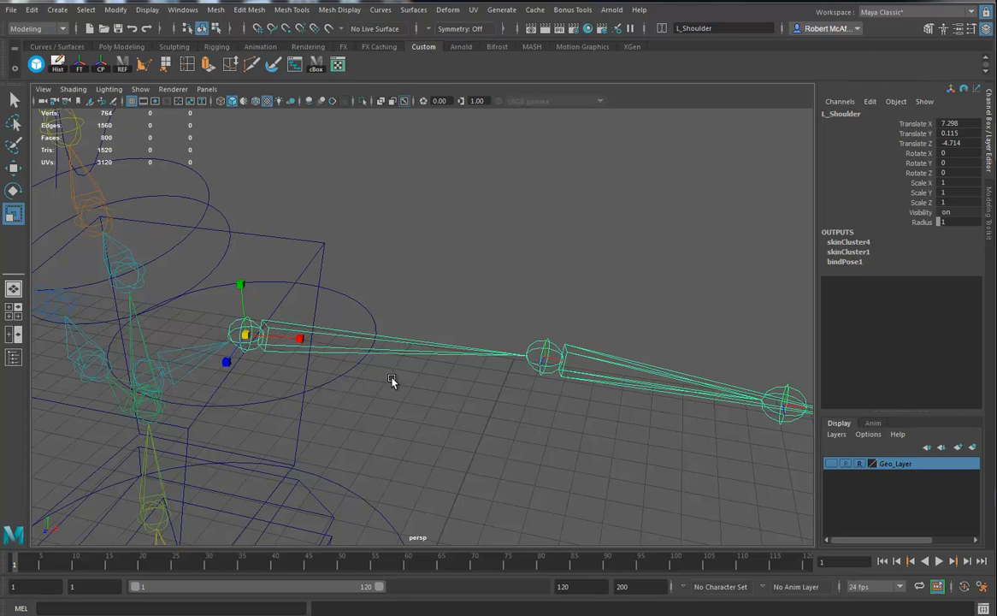
pyautogui.keyDown('alt'); pyautogui.moveTo(435, 430); pyautogui.dragTo(448, 404); pyautogui.keyUp('alt')
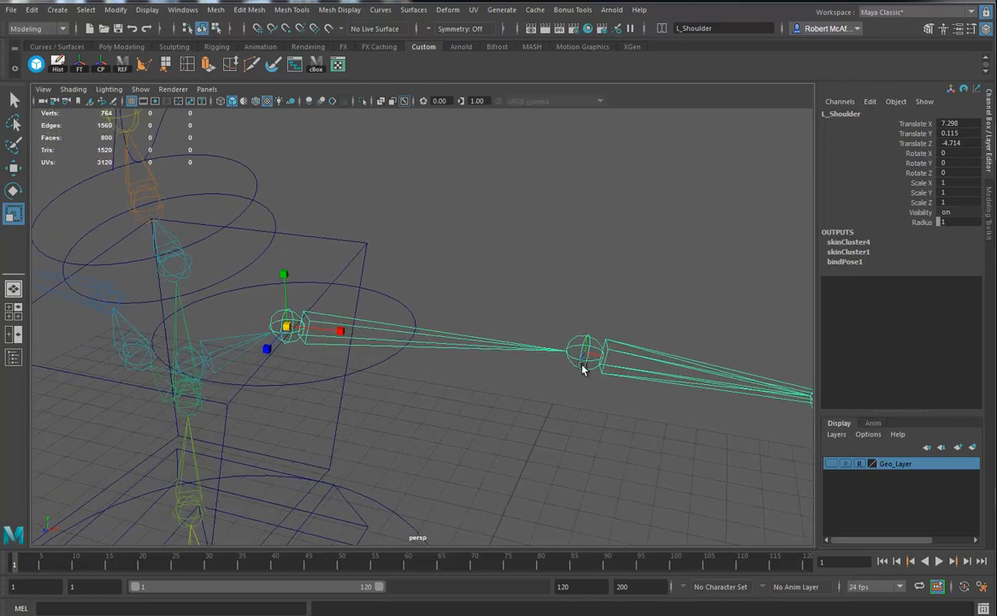
# - Switch from the Modeling to the Rigging command set
pyautogui.click(215, 9)
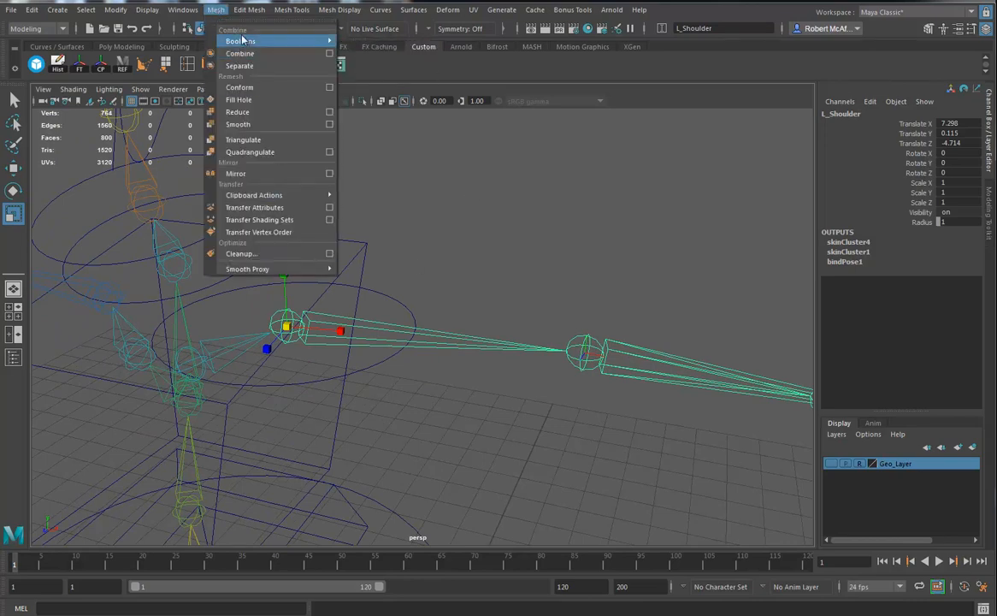
pyautogui.click(41, 30)
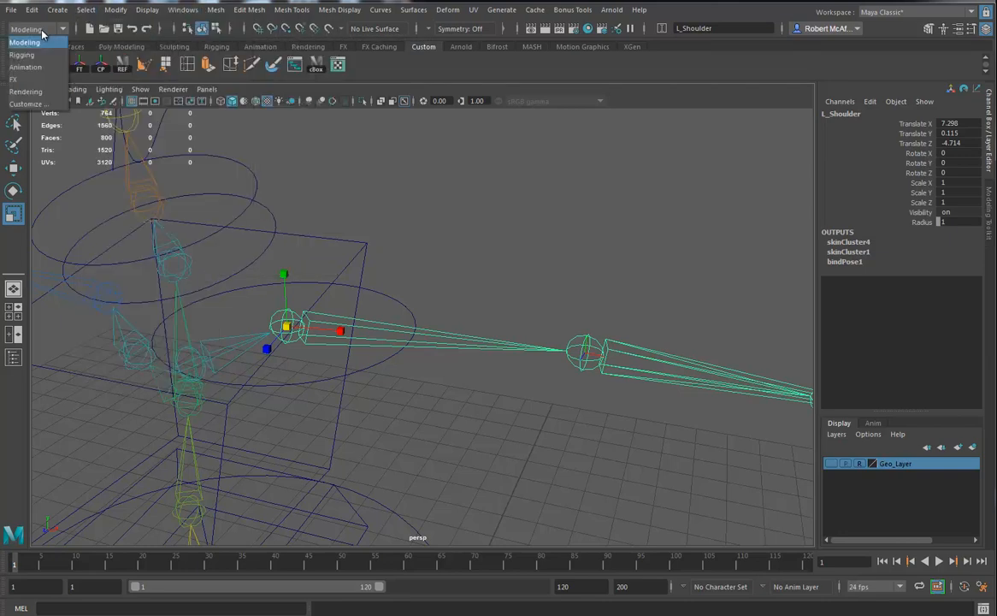
pyautogui.click(25, 55)
pyautogui.click(221, 10)
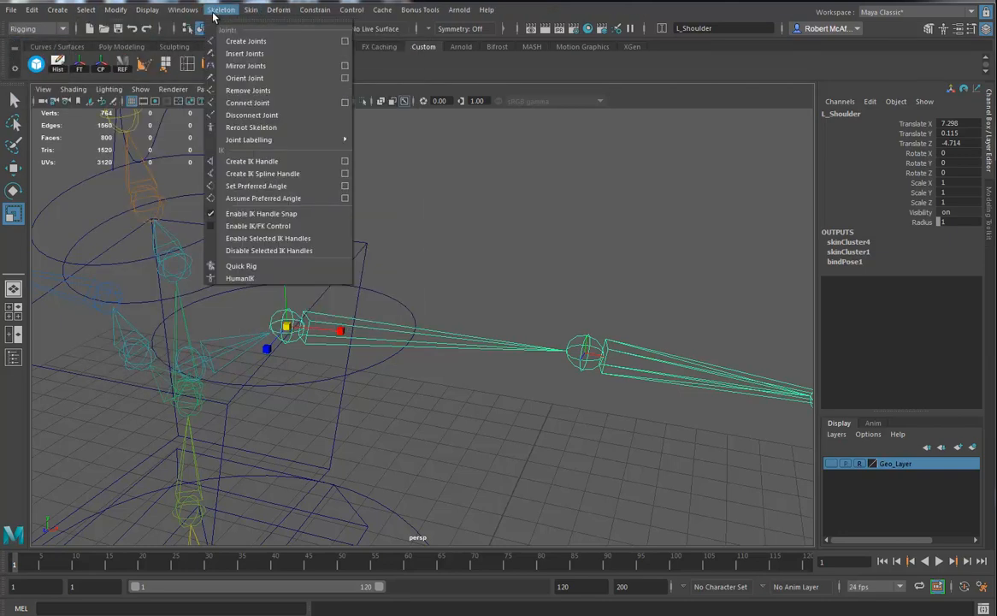
# - Rotate the shoulder circle to -90 degrees about Z and freeze its transformations
pyautogui.keyDown('alt'); pyautogui.moveTo(461, 410); pyautogui.dragTo(427, 391); pyautogui.keyUp('alt')
pyautogui.click(371, 366)
pyautogui.keyDown('alt'); pyautogui.moveTo(381, 394); pyautogui.dragTo(438, 402, button='middle'); pyautogui.keyUp('alt')
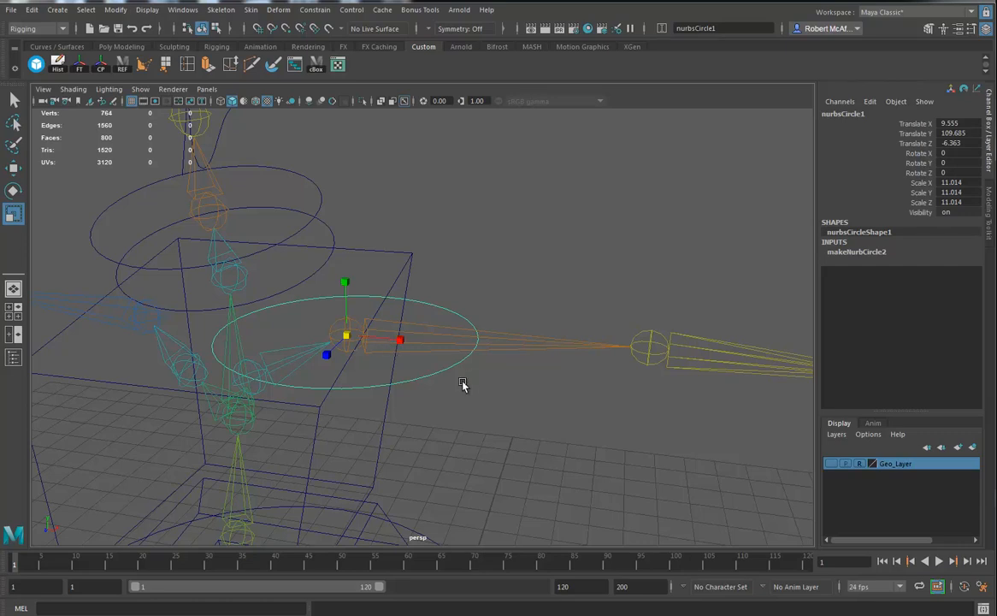
pyautogui.keyDown('alt'); pyautogui.moveTo(446, 374); pyautogui.dragTo(381, 248); pyautogui.keyUp('alt')
pyautogui.keyDown('alt'); pyautogui.moveTo(401, 390); pyautogui.dragTo(436, 380); pyautogui.keyUp('alt')
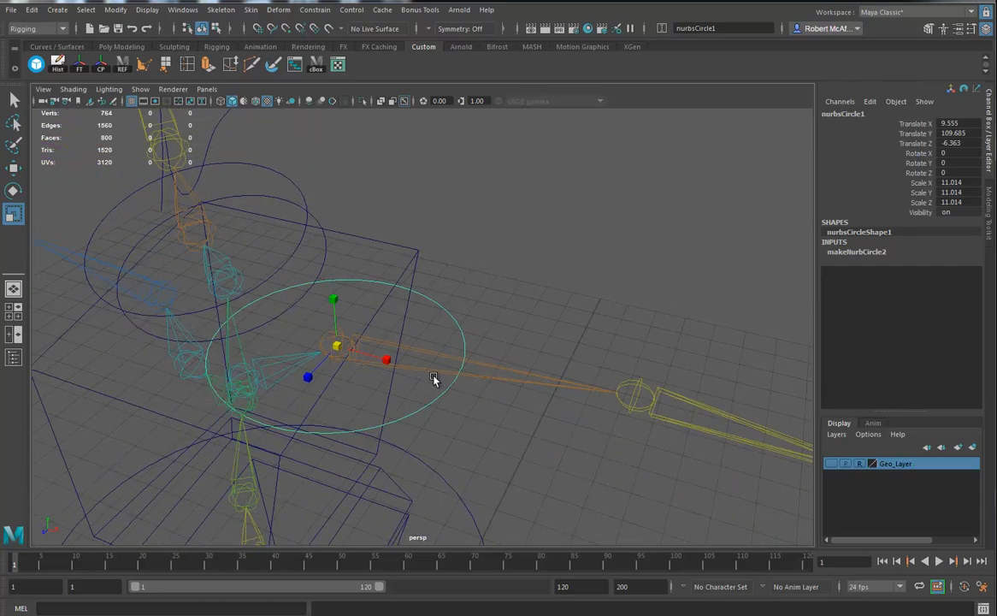
pyautogui.click(13, 191)
pyautogui.moveTo(366, 320); pyautogui.dragTo(267, 156)
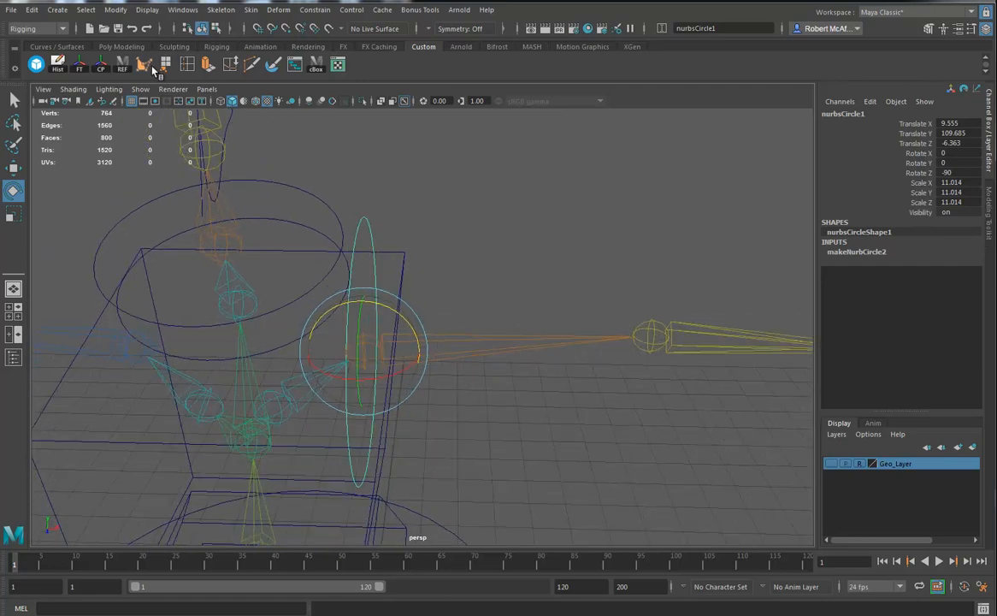
pyautogui.click(80, 66)
# - Scale the shoulder circle uniformly to about 0.927 and delete its construction history
pyautogui.keyDown('alt'); pyautogui.moveTo(334, 252); pyautogui.dragTo(332, 339); pyautogui.keyUp('alt')
pyautogui.press('r')
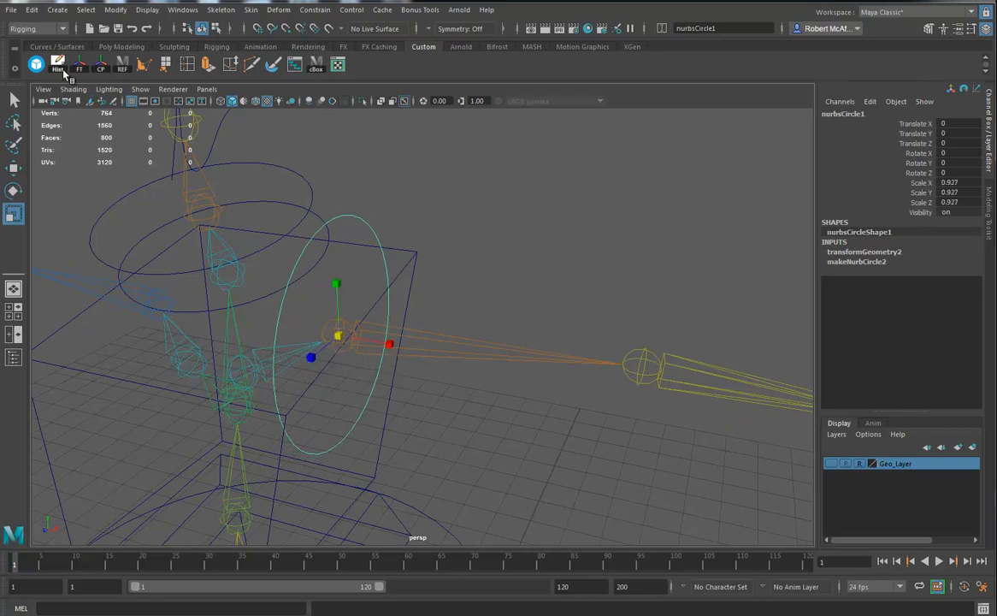
pyautogui.hotkey('alt', 'shift', 'd')
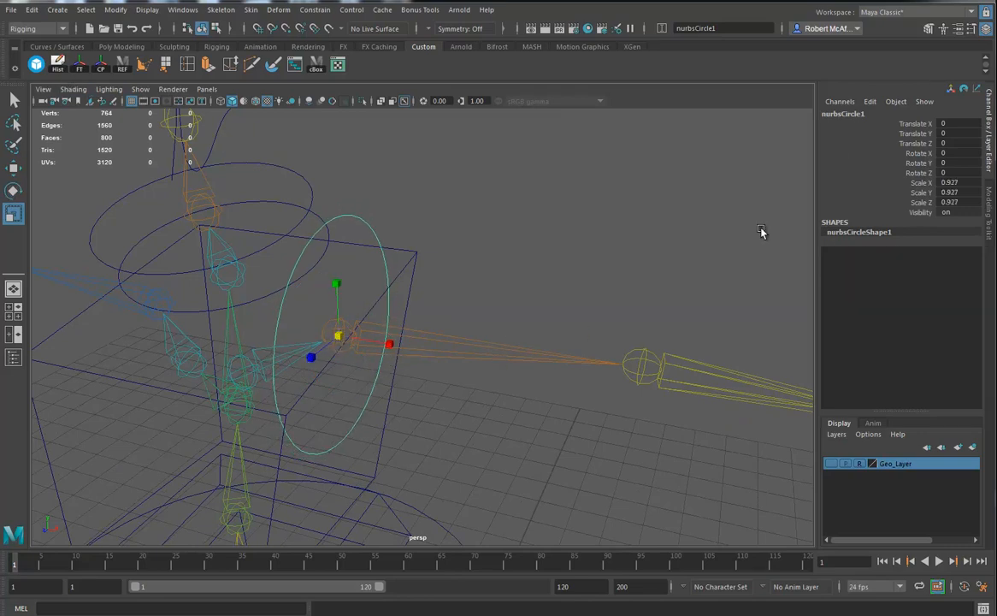
# - Duplicate the shoulder circle twice, snapping one copy to the left elbow joint and the other to the wrist joint
pyautogui.keyDown('alt'); pyautogui.moveTo(599, 342); pyautogui.dragTo(438, 337); pyautogui.keyUp('alt')
pyautogui.press('w')
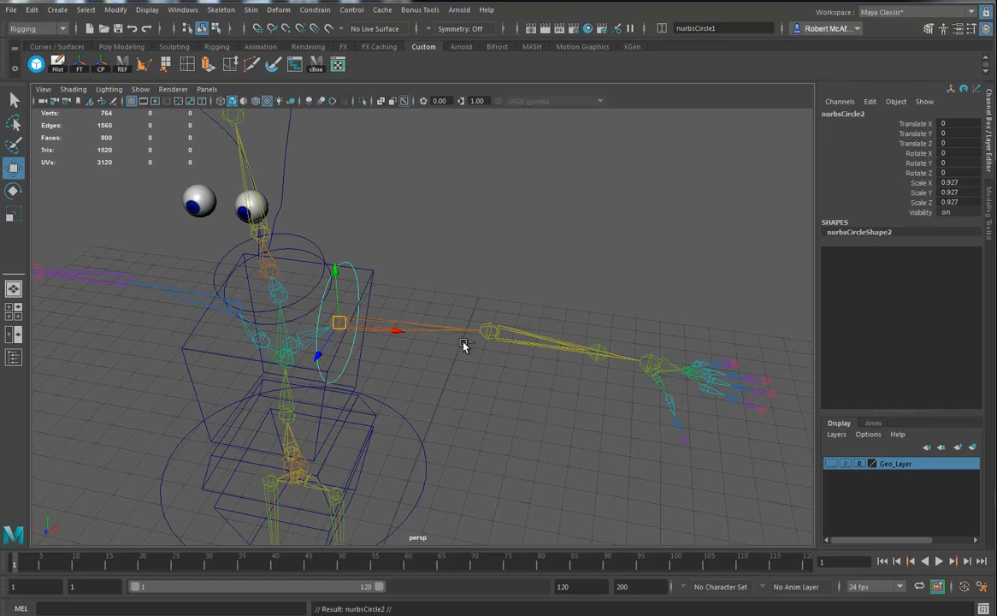
pyautogui.hotkey('ctrl', 'd')
pyautogui.moveTo(340, 325); pyautogui.dragTo(658, 367)
pyautogui.hotkey('ctrl', 'd')
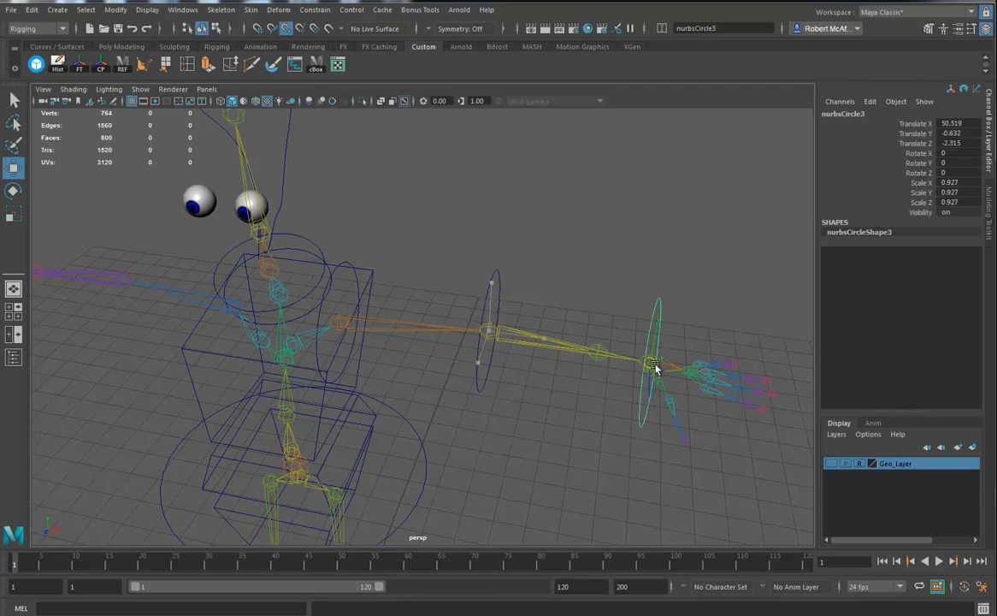
# - Orient-constrain the shoulder circle to the L_Shoulder joint with Maintain offset off and all axes constrained
pyautogui.keyDown('alt'); pyautogui.moveTo(595, 385); pyautogui.dragTo(328, 267); pyautogui.keyUp('alt')
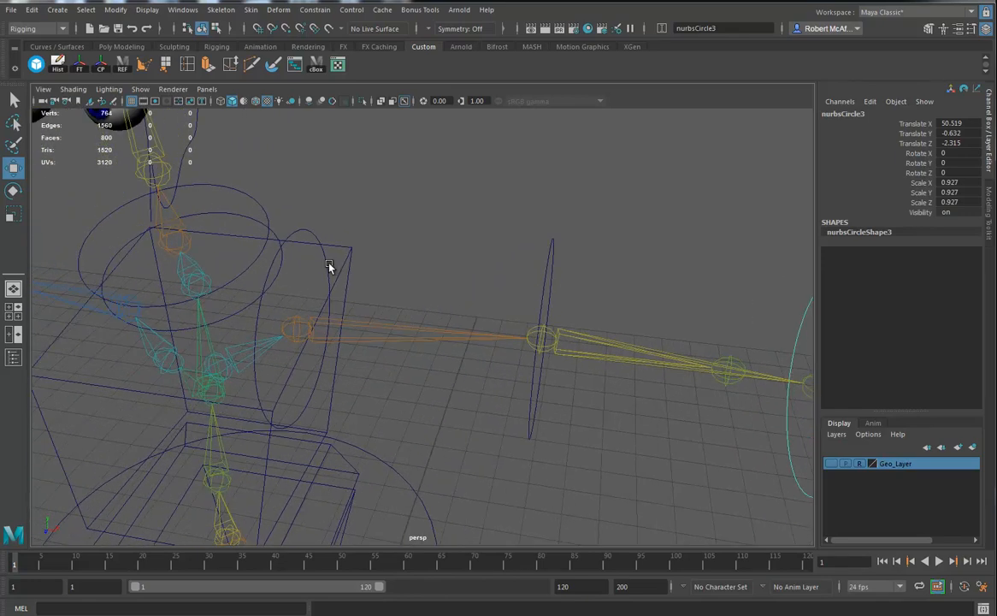
pyautogui.click(308, 232)
pyautogui.keyDown('alt'); pyautogui.moveTo(296, 350); pyautogui.dragTo(356, 378); pyautogui.keyUp('alt')
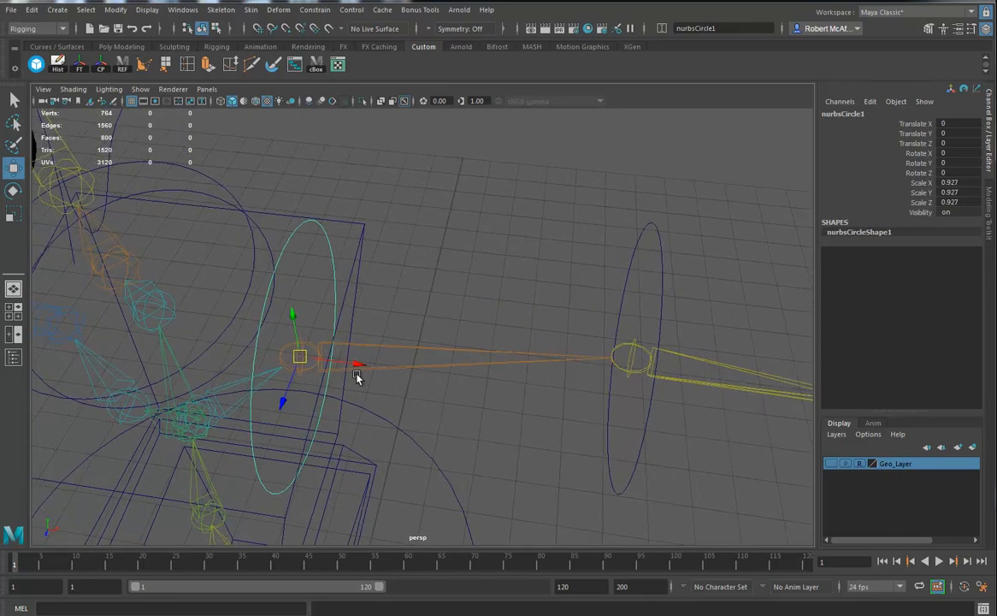
pyautogui.click(315, 9)
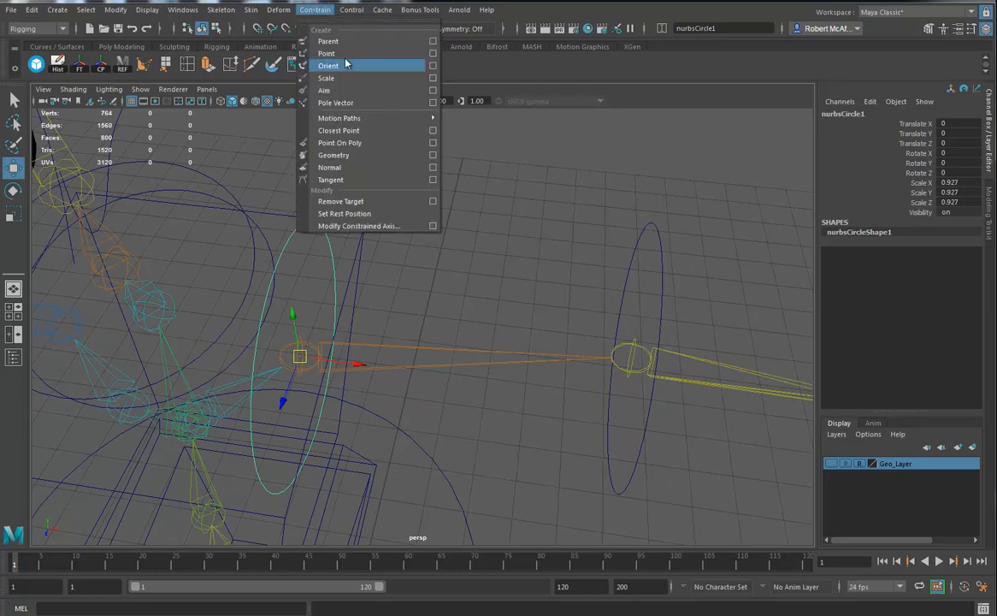
pyautogui.click(435, 65)
pyautogui.moveTo(330, 43); pyautogui.dragTo(580, 57)
pyautogui.keyDown('alt'); pyautogui.moveTo(419, 351); pyautogui.dragTo(402, 372, button='middle'); pyautogui.keyUp('alt')
pyautogui.click(415, 384)
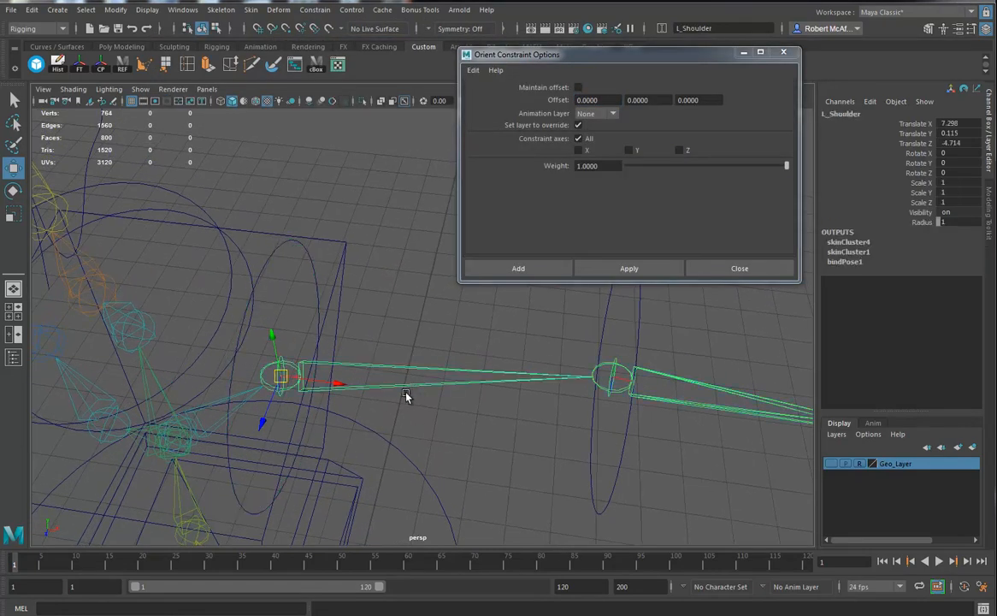
pyautogui.click(272, 253)
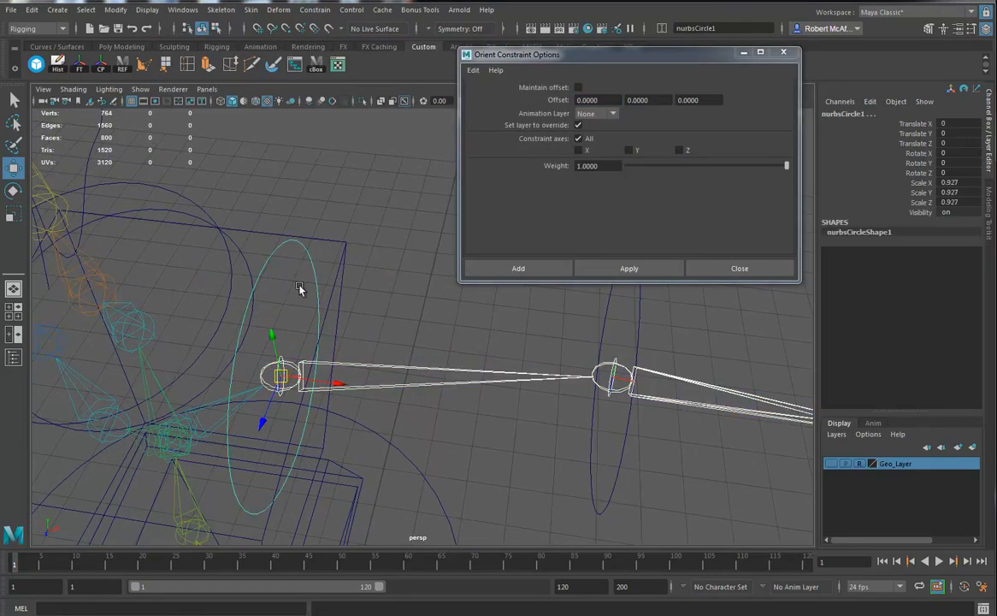
pyautogui.click(634, 271)
pyautogui.keyDown('alt'); pyautogui.moveTo(434, 390); pyautogui.dragTo(408, 407); pyautogui.keyUp('alt')
pyautogui.click(14, 218)
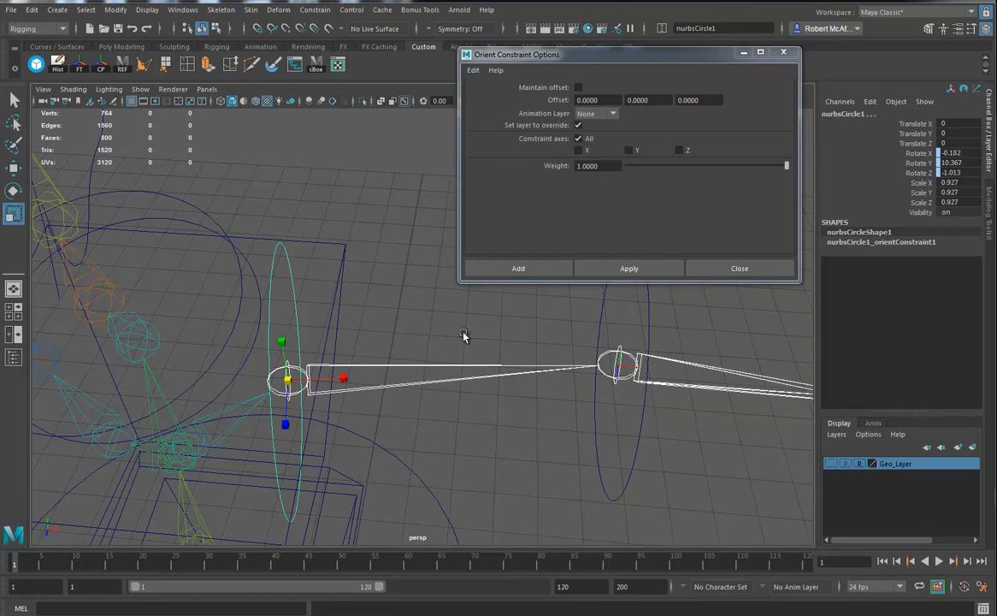
# - Delete the orient constraint node under nurbsCircle1 in the Hypergraph Hierarchy
pyautogui.keyDown('alt'); pyautogui.moveTo(484, 403); pyautogui.dragTo(474, 339); pyautogui.keyUp('alt')
pyautogui.click(295, 69)
pyautogui.scroll(3, 147, 399)
pyautogui.keyDown('alt'); pyautogui.moveTo(147, 398); pyautogui.dragTo(69, 384, button='middle'); pyautogui.keyUp('alt')
pyautogui.keyDown('alt'); pyautogui.moveTo(289, 417); pyautogui.dragTo(162, 444, button='middle'); pyautogui.keyUp('alt')
pyautogui.keyDown('alt'); pyautogui.moveTo(147, 427); pyautogui.dragTo(289, 460, button='right'); pyautogui.keyUp('alt')
pyautogui.keyDown('alt'); pyautogui.moveTo(223, 451); pyautogui.dragTo(165, 494, button='middle'); pyautogui.keyUp('alt')
pyautogui.click(90, 431)
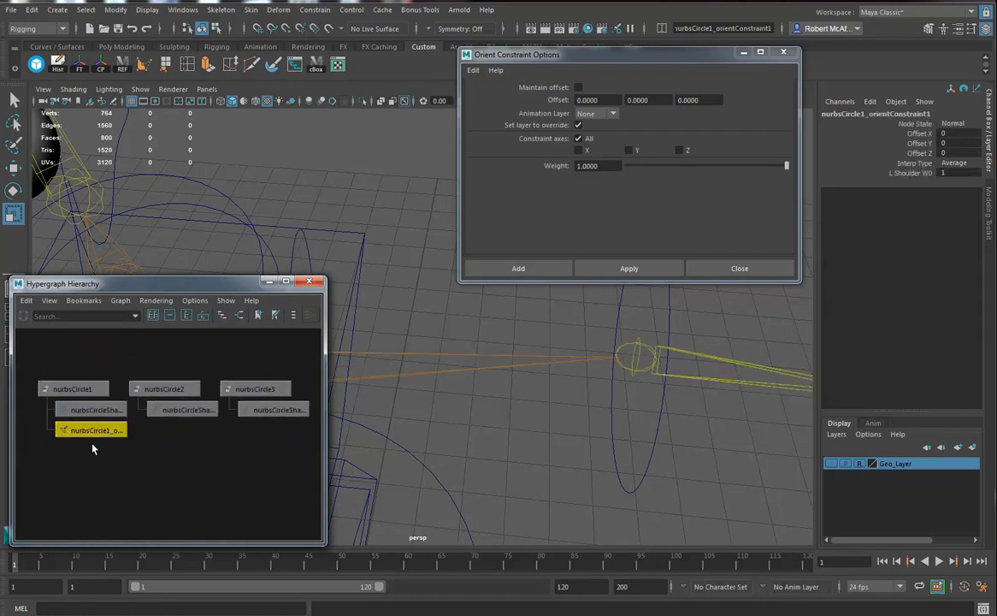
pyautogui.press('Delete')
# - Freeze only the Scale X, Y and Z channels of the shoulder circle
pyautogui.keyDown('alt'); pyautogui.moveTo(483, 389); pyautogui.dragTo(527, 403); pyautogui.keyUp('alt')
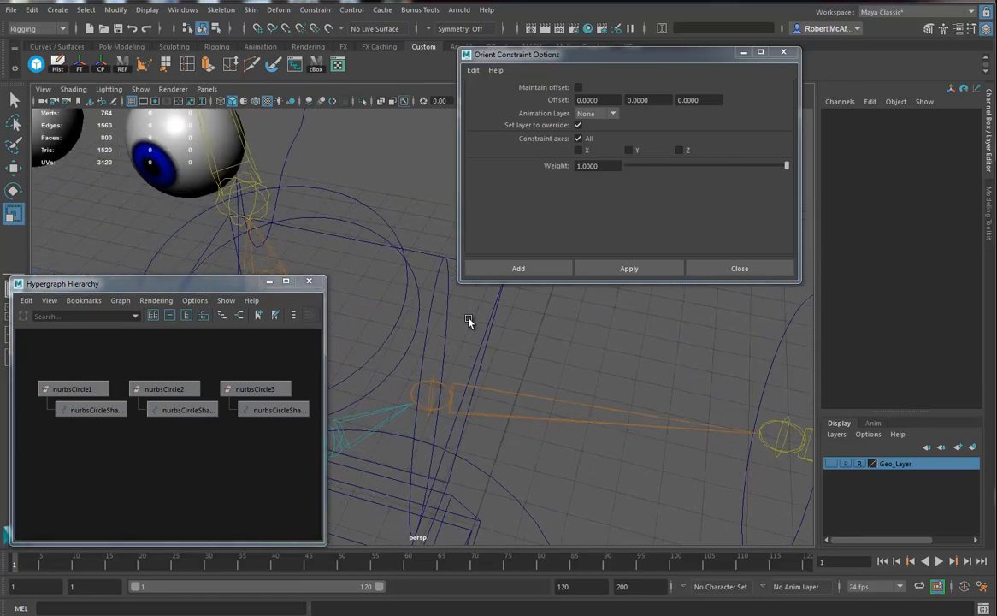
pyautogui.moveTo(444, 316); pyautogui.dragTo(465, 326)
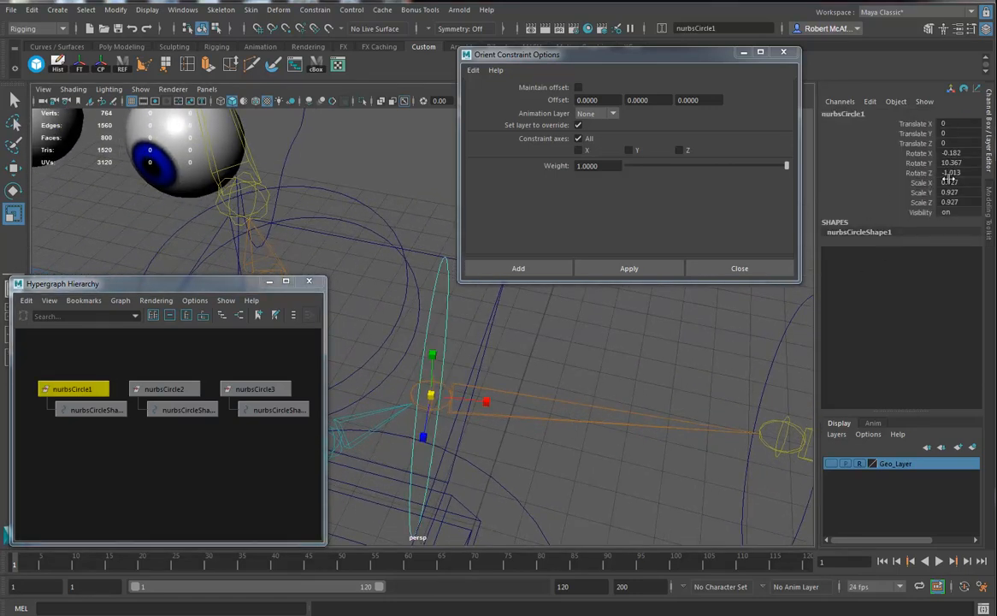
pyautogui.moveTo(932, 202); pyautogui.dragTo(922, 182)
pyautogui.rightClick(920, 187)
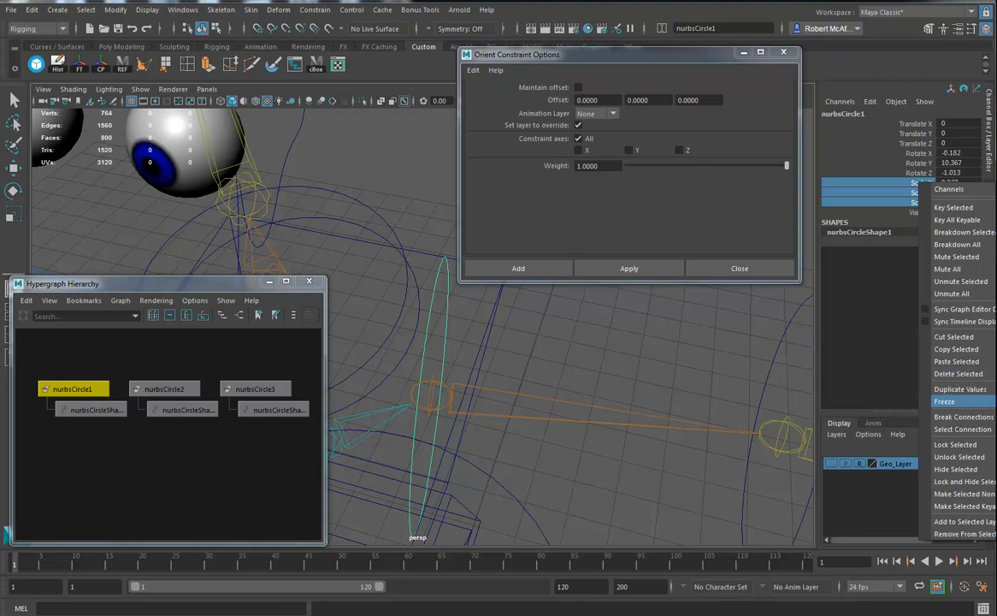
pyautogui.click(945, 402)
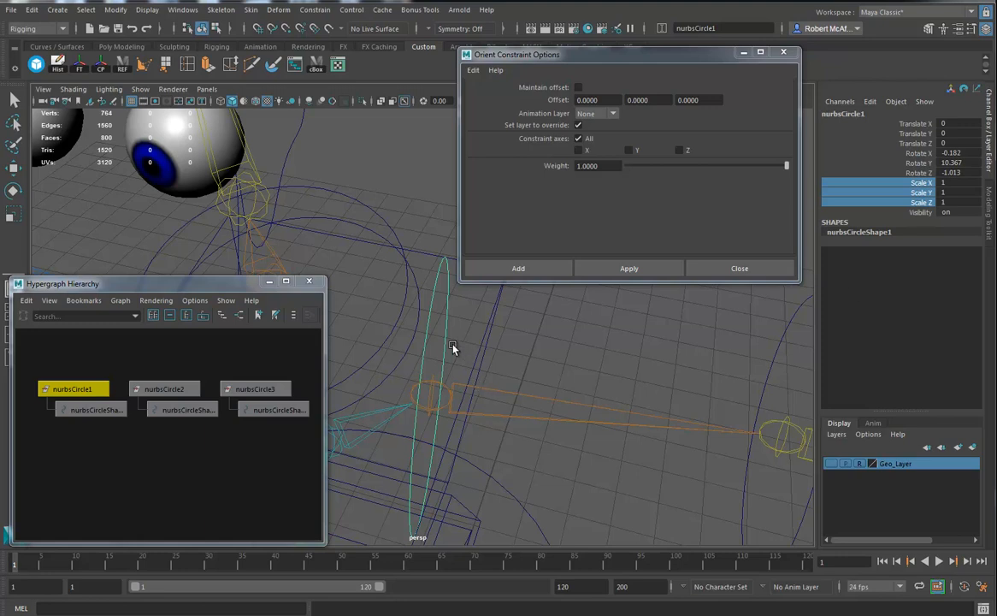
pyautogui.moveTo(445, 337); pyautogui.dragTo(473, 337, button='right')
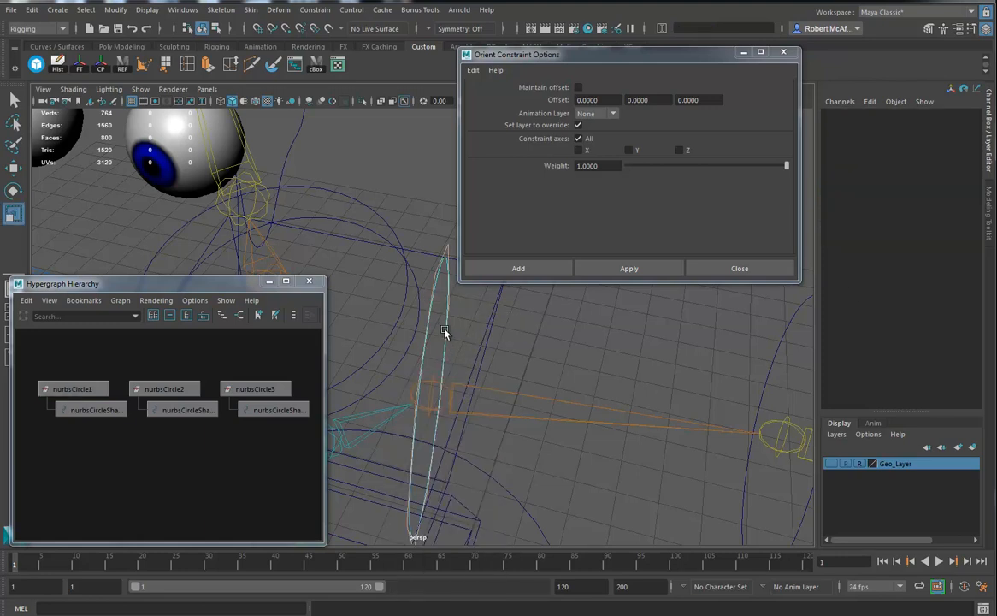
pyautogui.click(444, 332)
pyautogui.moveTo(449, 329); pyautogui.dragTo(476, 325, button='right')
pyautogui.click(468, 351)
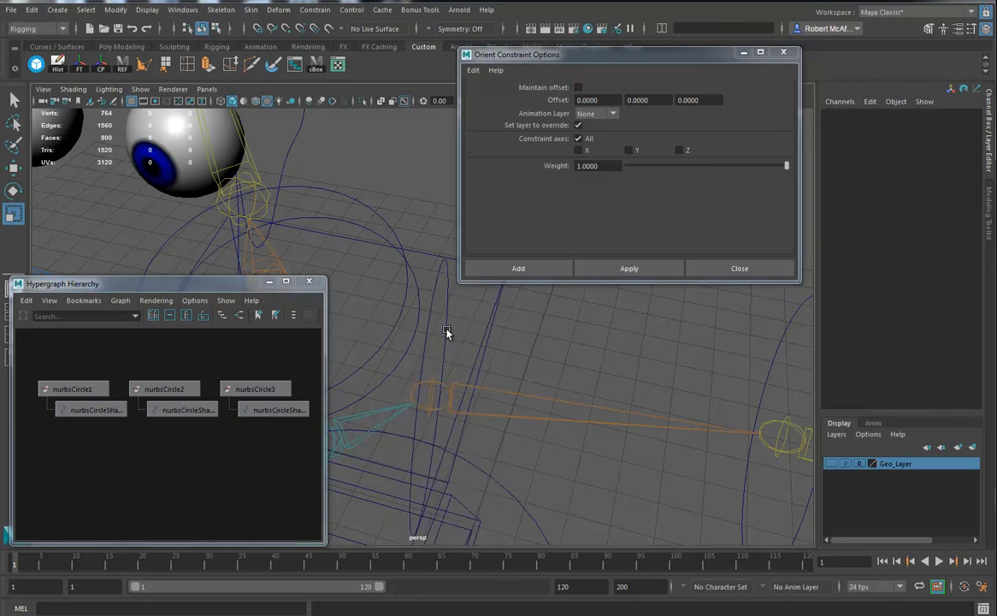
# - Rename the shoulder circle as Shoulder_Ctrl
pyautogui.click(451, 333)
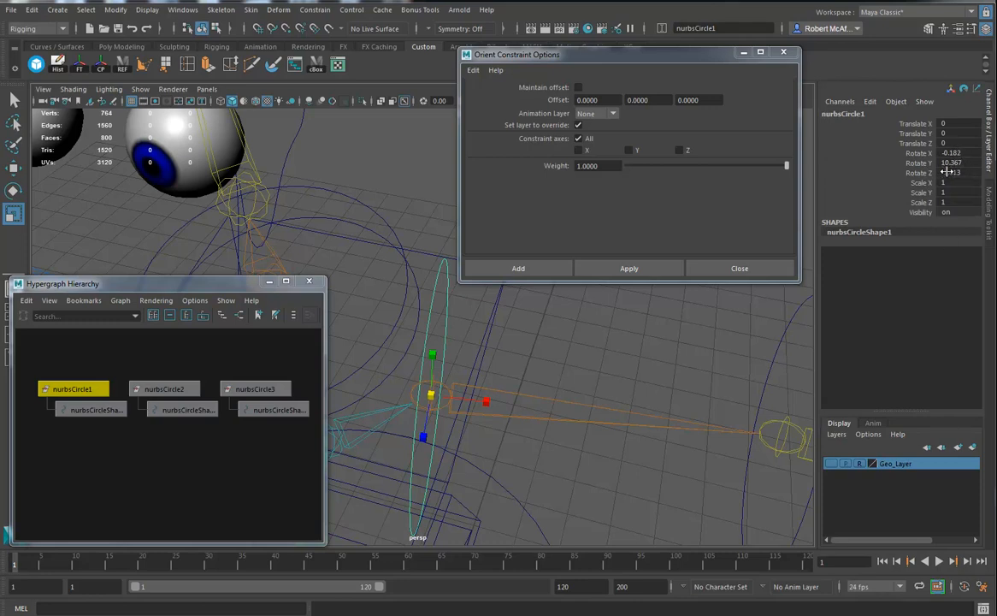
pyautogui.keyDown('alt'); pyautogui.moveTo(564, 402); pyautogui.dragTo(483, 373); pyautogui.keyUp('alt')
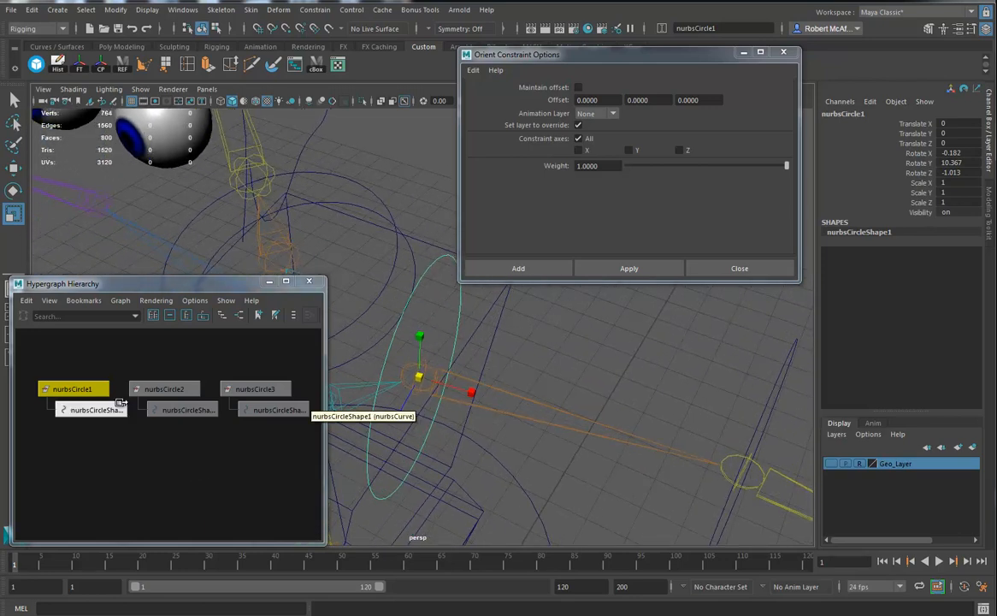
pyautogui.doubleClick(874, 113)
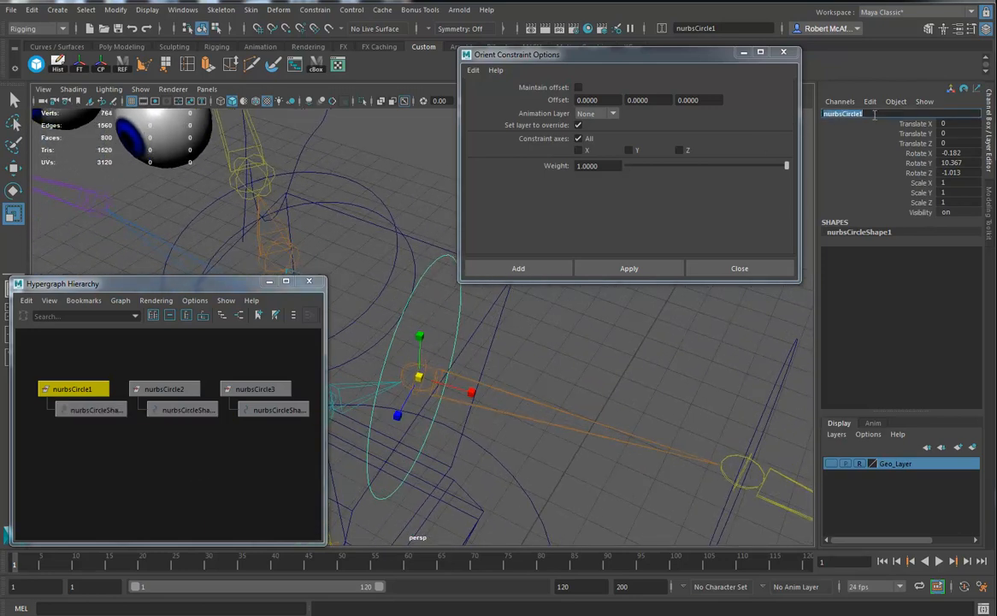
pyautogui.write('Shoulder_Ctrl')
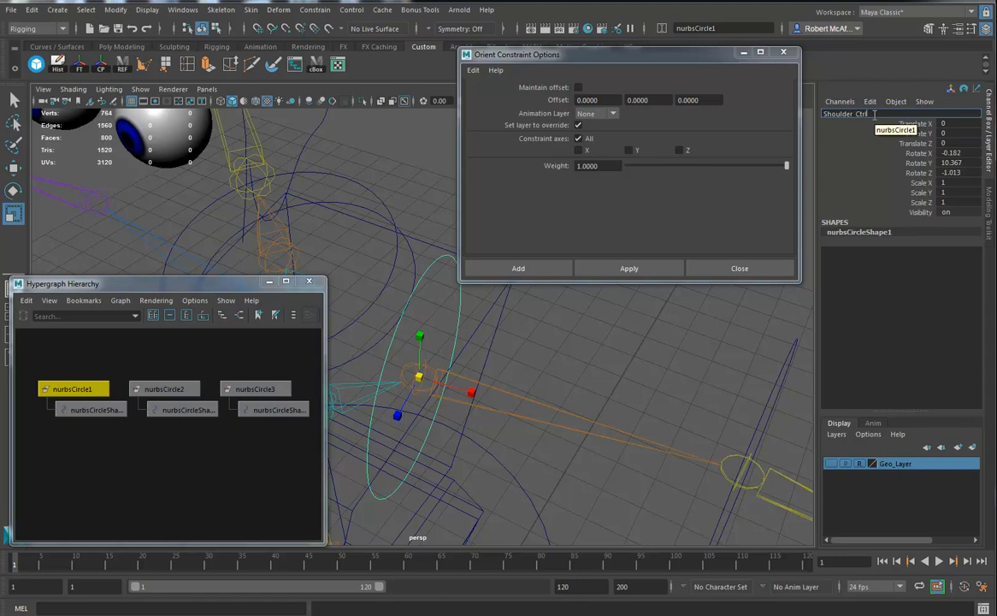
pyautogui.press('Return')
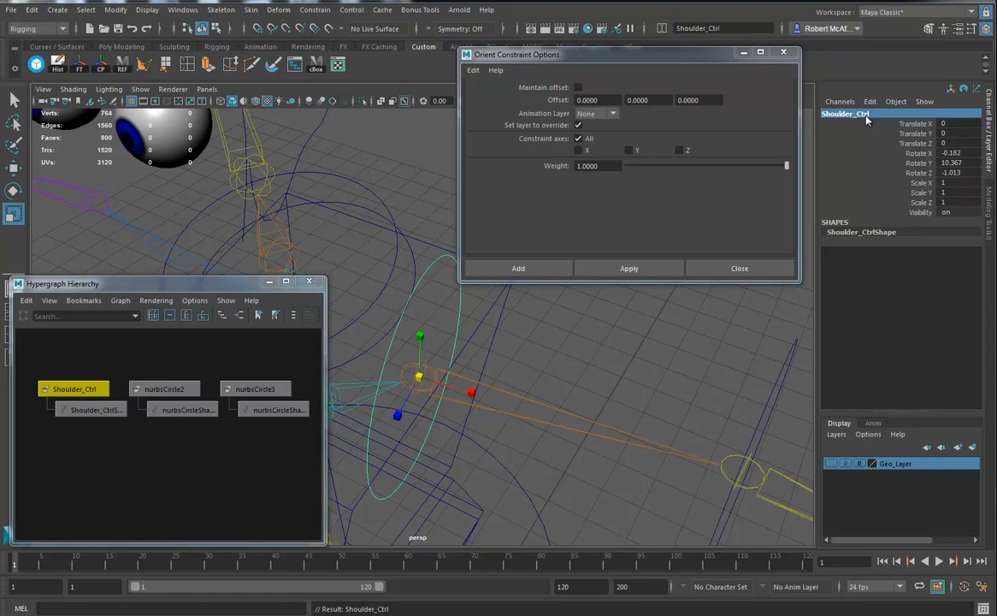
# - Duplicate Shoulder_Ctrl in place and parent the original under the duplicate in the Hypergraph Hierarchy
pyautogui.keyDown('alt'); pyautogui.moveTo(518, 392); pyautogui.dragTo(512, 404); pyautogui.keyUp('alt')
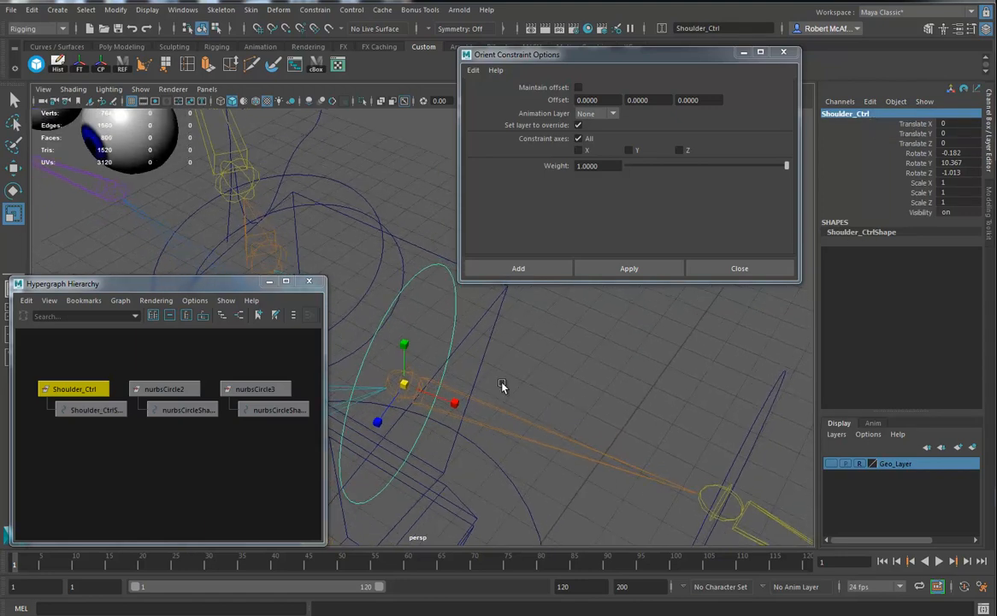
pyautogui.keyDown('alt'); pyautogui.moveTo(446, 327); pyautogui.dragTo(451, 416); pyautogui.keyUp('alt')
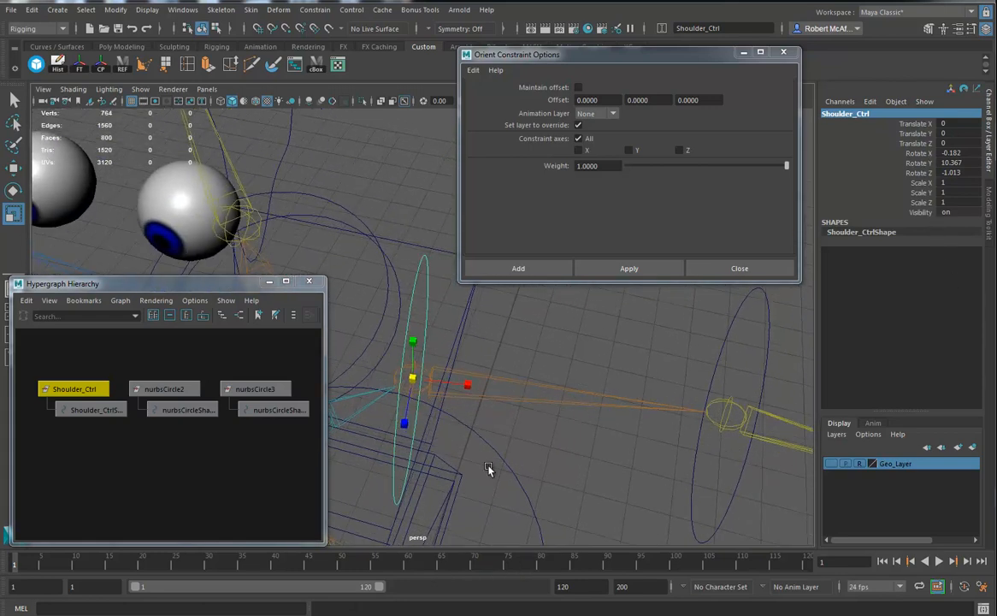
pyautogui.keyDown('alt'); pyautogui.moveTo(497, 458); pyautogui.dragTo(448, 452); pyautogui.keyUp('alt')
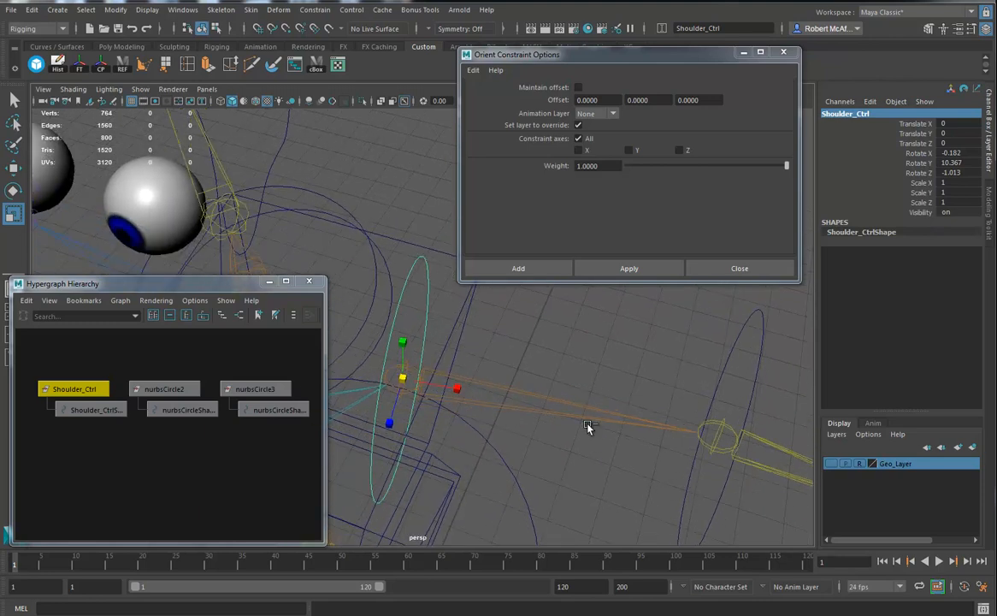
pyautogui.hotkey('ctrl', 'd')
pyautogui.keyDown('alt'); pyautogui.moveTo(241, 465); pyautogui.dragTo(275, 450, button='right'); pyautogui.keyUp('alt')
pyautogui.keyDown('alt'); pyautogui.moveTo(275, 450); pyautogui.dragTo(258, 450, button='middle'); pyautogui.keyUp('alt')
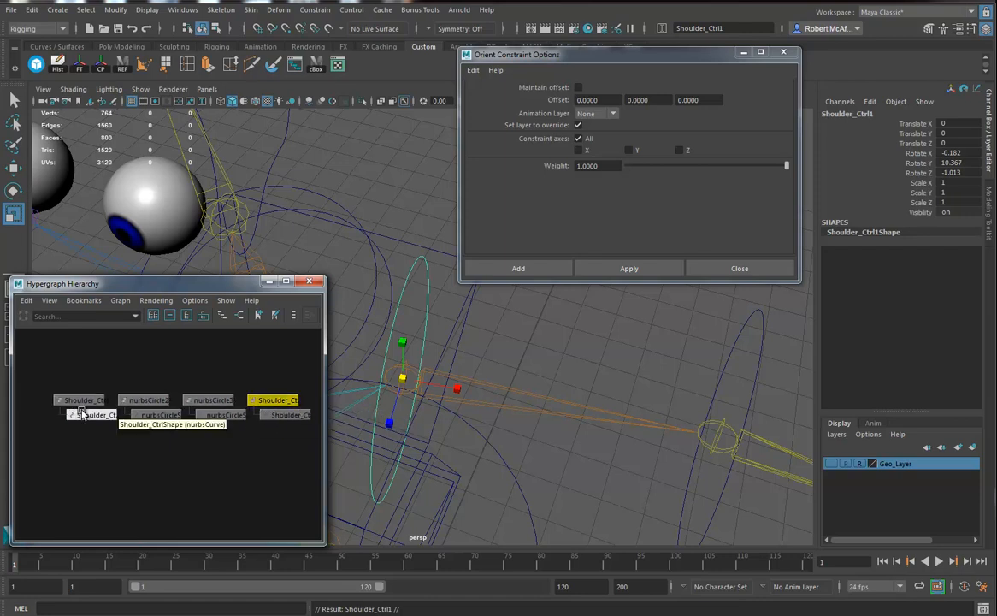
pyautogui.moveTo(80, 402); pyautogui.dragTo(265, 403, button='middle')
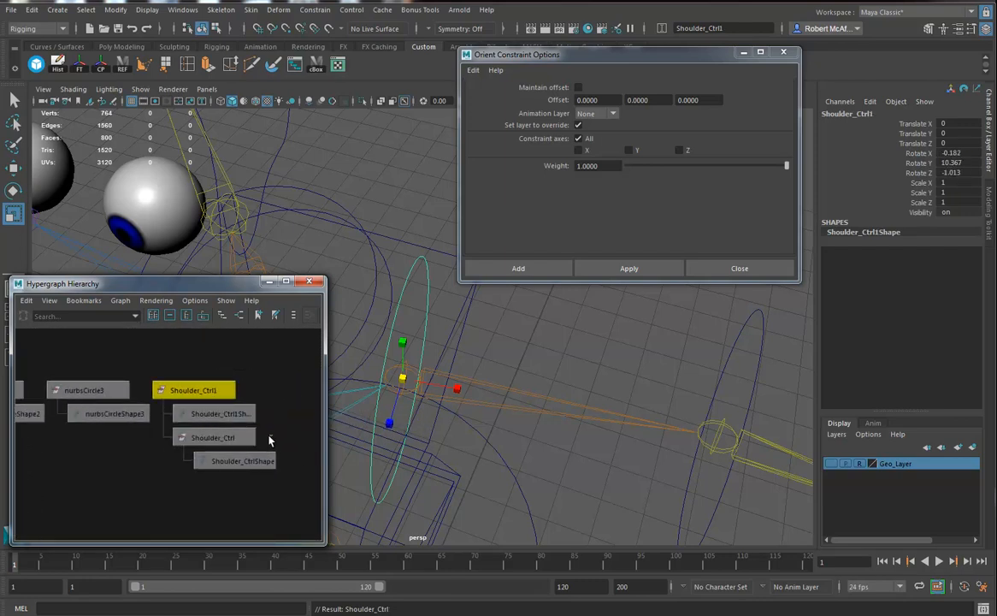
# - Delete the duplicate's shape node, Shoulder_Ctrl1Shape, and compare the channel values of Shoulder_Ctrl1 and its child Shoulder_Ctrl
pyautogui.click(236, 439)
pyautogui.click(226, 415)
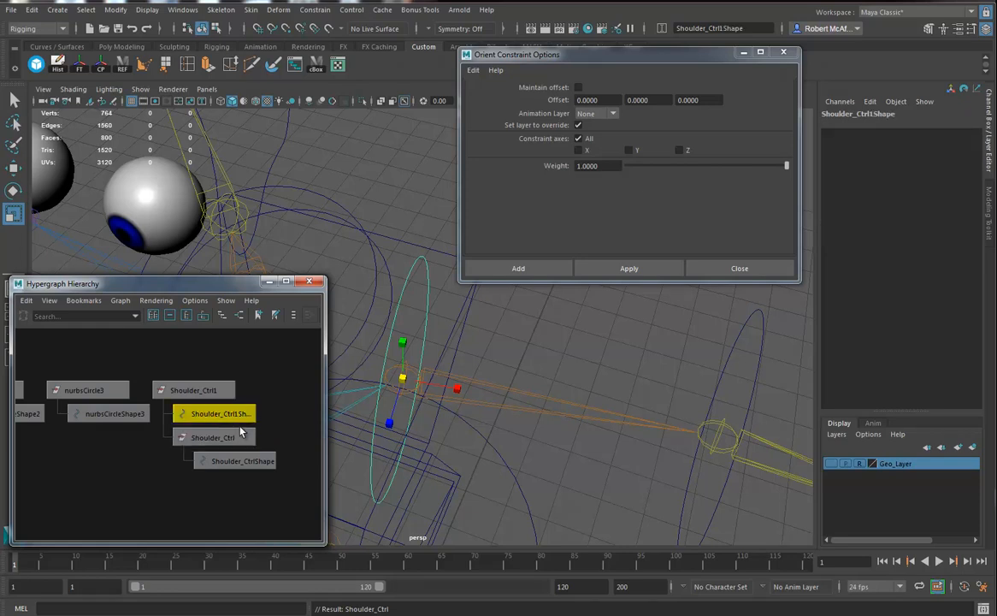
pyautogui.press('Delete')
pyautogui.click(214, 390)
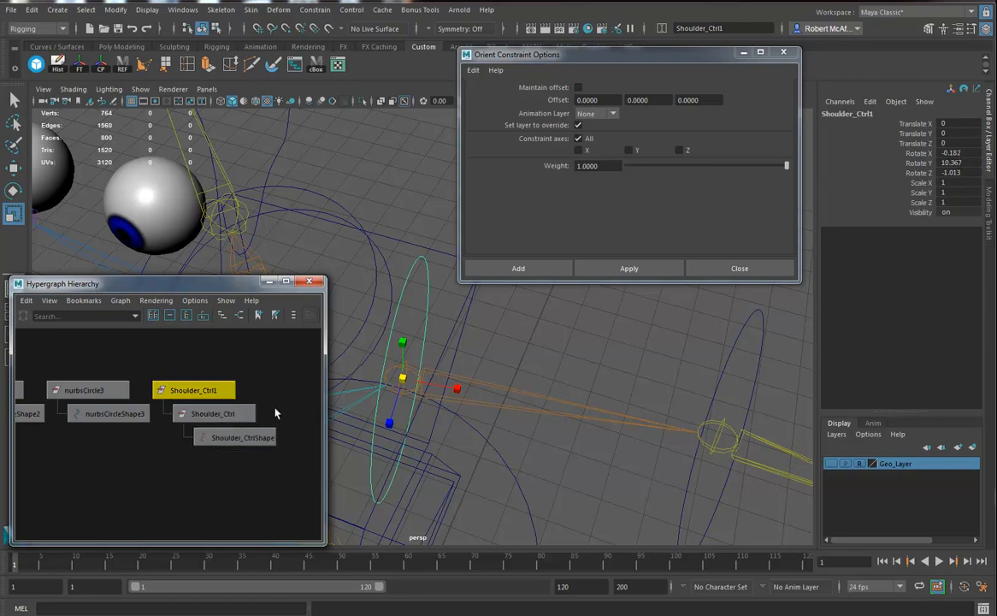
pyautogui.click(218, 417)
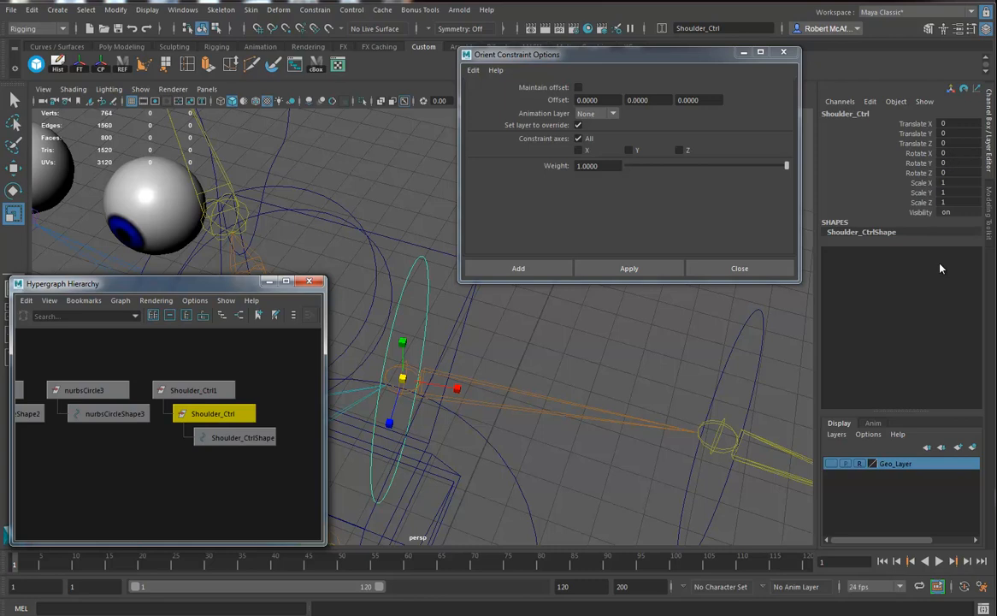
pyautogui.click(442, 300)
pyautogui.moveTo(438, 295); pyautogui.dragTo(417, 316)
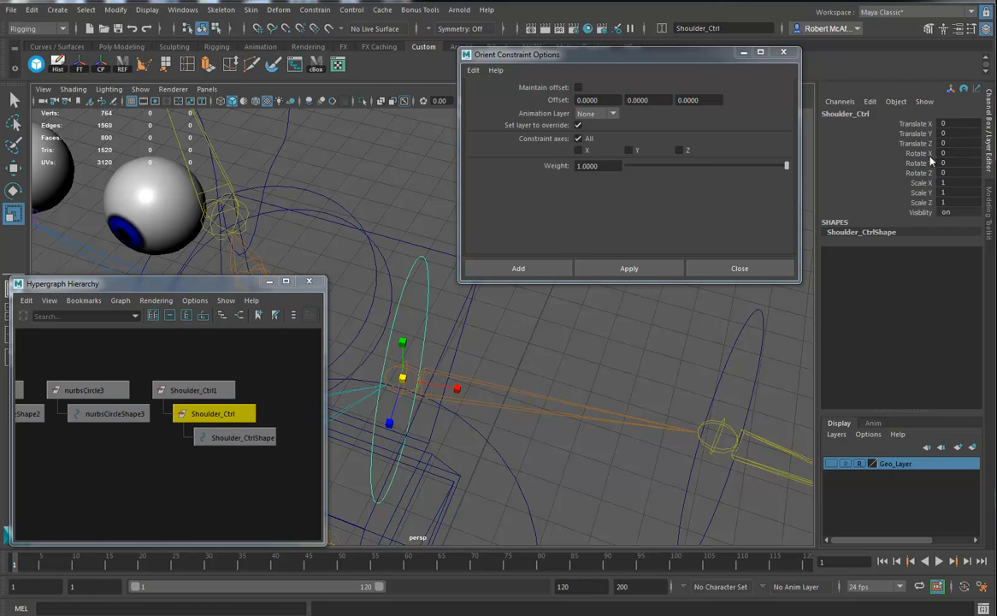
# - Rename the parent node Shoulder_Ctrl1 as Shoulder_Ctrl_DirtyGrp
pyautogui.click(233, 390)
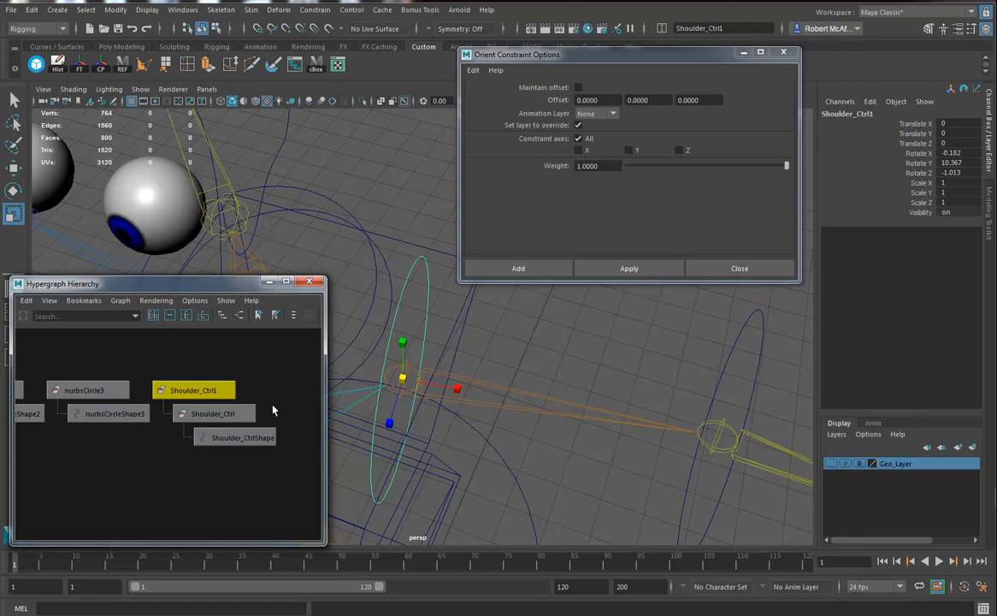
pyautogui.click(878, 113)
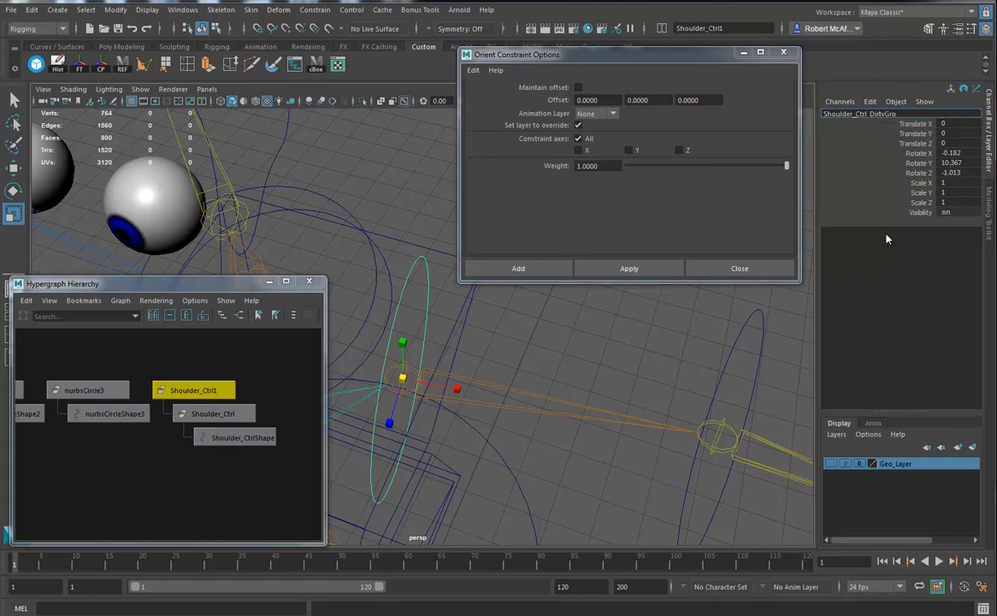
pyautogui.press('Return')
# - Try to orient-constrain the elbow circle to the L_Elbow joint with Maintain offset off, and delete the constraint node under nurbsCircle2
pyautogui.keyDown('alt'); pyautogui.moveTo(535, 416); pyautogui.dragTo(601, 391); pyautogui.keyUp('alt')
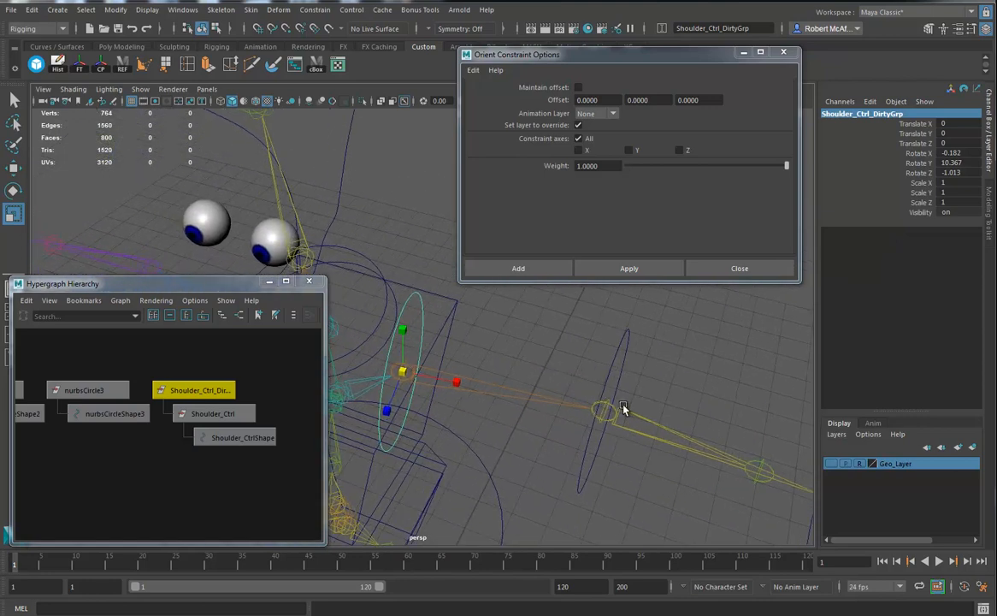
pyautogui.press('a')
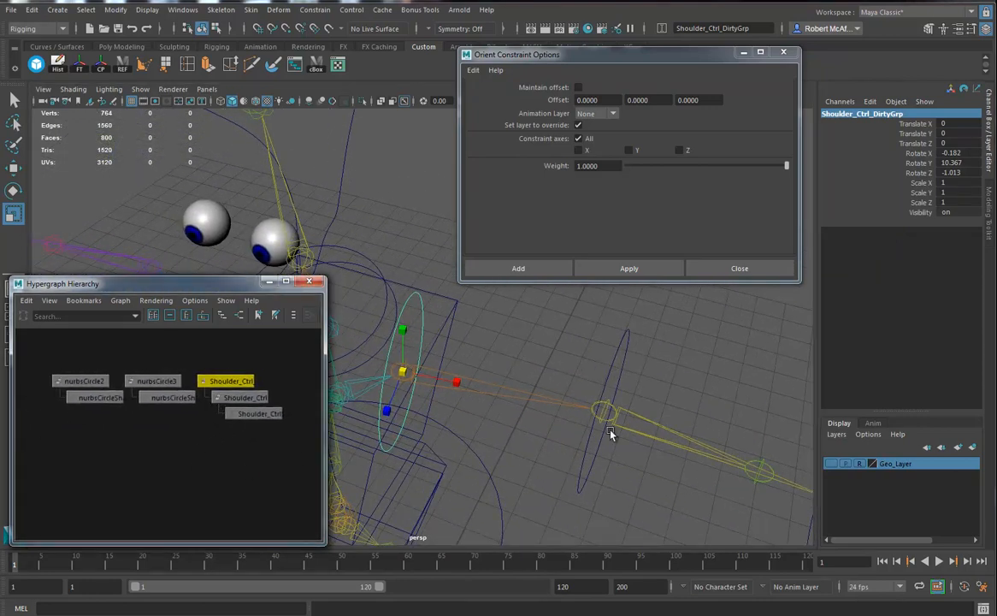
pyautogui.click(612, 361)
pyautogui.keyDown('alt'); pyautogui.moveTo(614, 355); pyautogui.dragTo(576, 429); pyautogui.keyUp('alt')
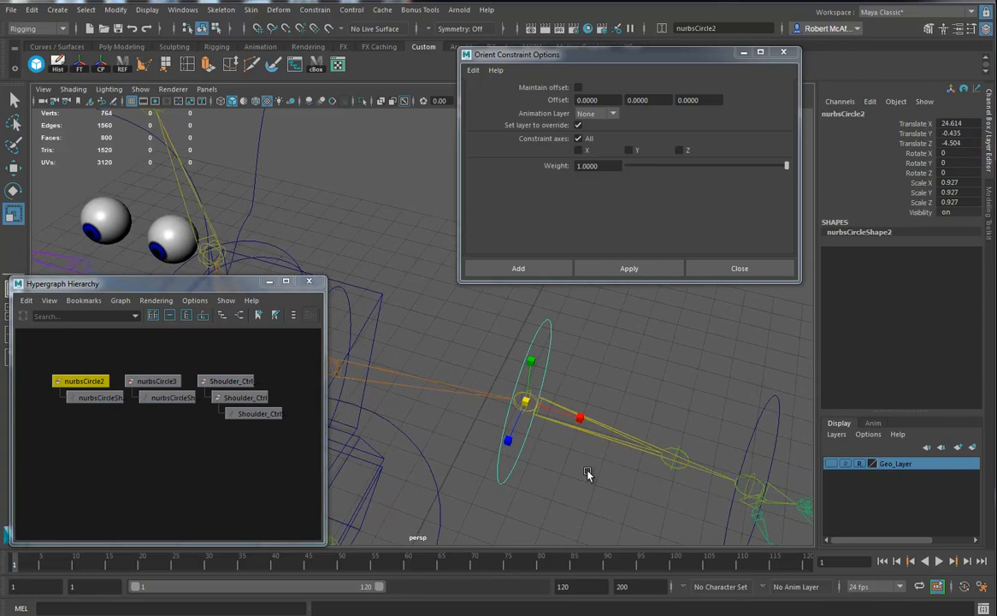
pyautogui.click(580, 392)
pyautogui.keyDown('shift'); pyautogui.click(544, 332); pyautogui.keyUp('shift')
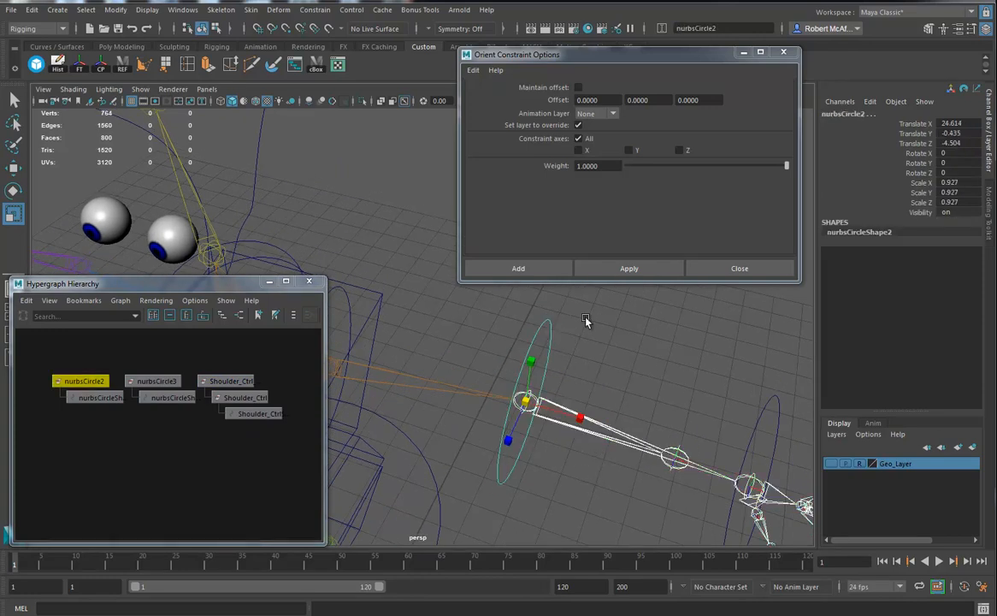
pyautogui.click(616, 271)
pyautogui.keyDown('alt'); pyautogui.moveTo(454, 447); pyautogui.dragTo(528, 445); pyautogui.keyUp('alt')
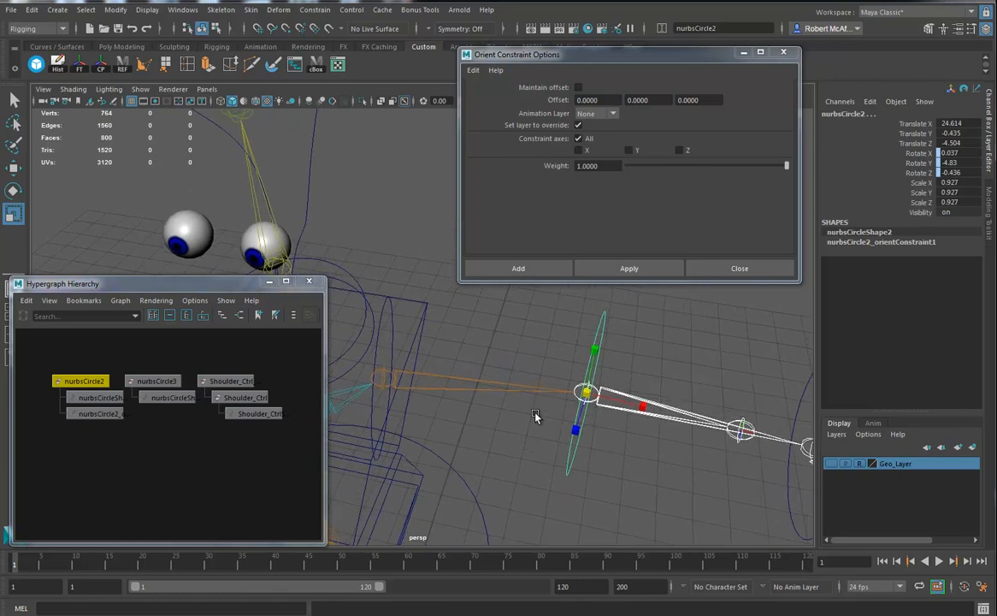
pyautogui.keyDown('alt'); pyautogui.moveTo(664, 457); pyautogui.dragTo(623, 438); pyautogui.keyUp('alt')
pyautogui.keyDown('alt'); pyautogui.moveTo(547, 462); pyautogui.dragTo(650, 376); pyautogui.keyUp('alt')
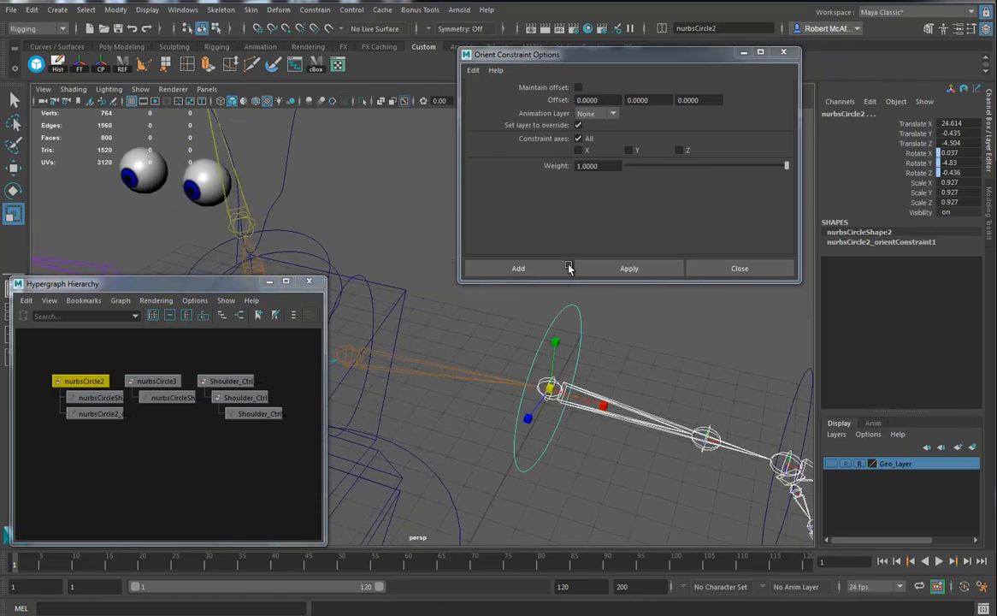
pyautogui.click(120, 414)
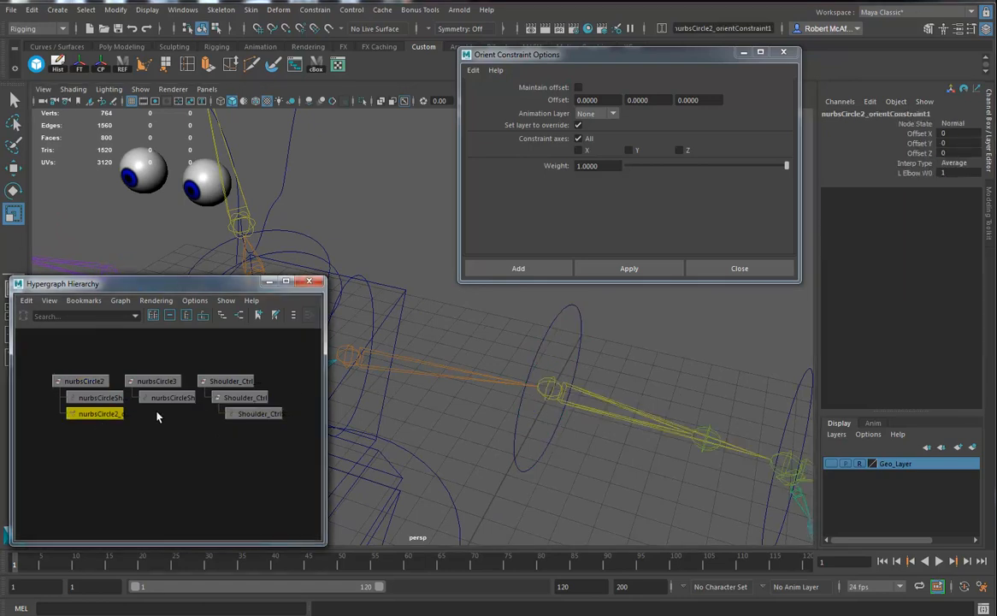
pyautogui.click(60, 380)
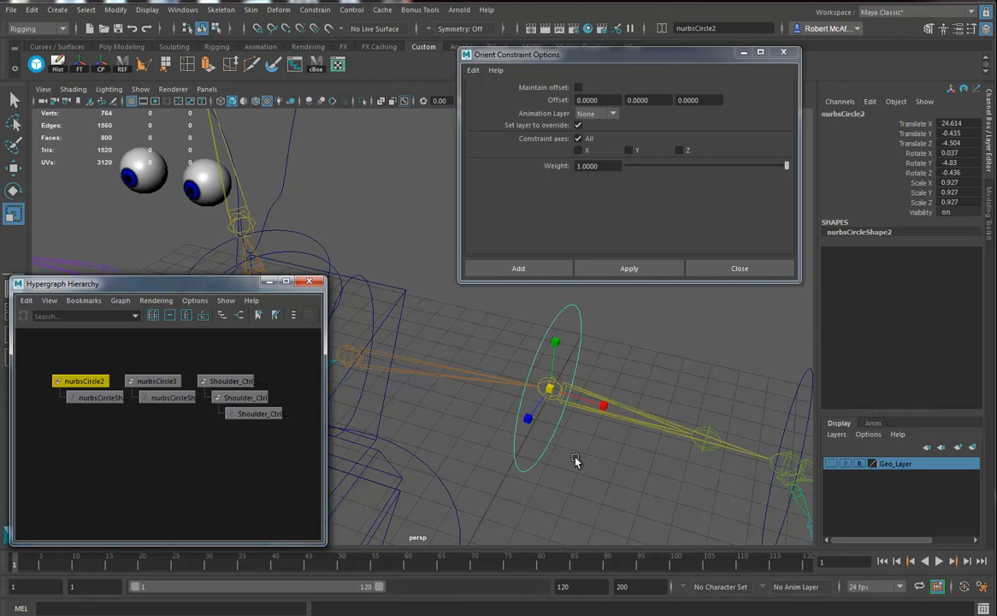
# - Undo the elbow circle's orient constraint and the deletion of its constraint node
pyautogui.hotkey('ctrl', 'z')
pyautogui.hotkey('ctrl', 'z')
pyautogui.hotkey('ctrl', 'z')
pyautogui.hotkey('ctrl', 'z')
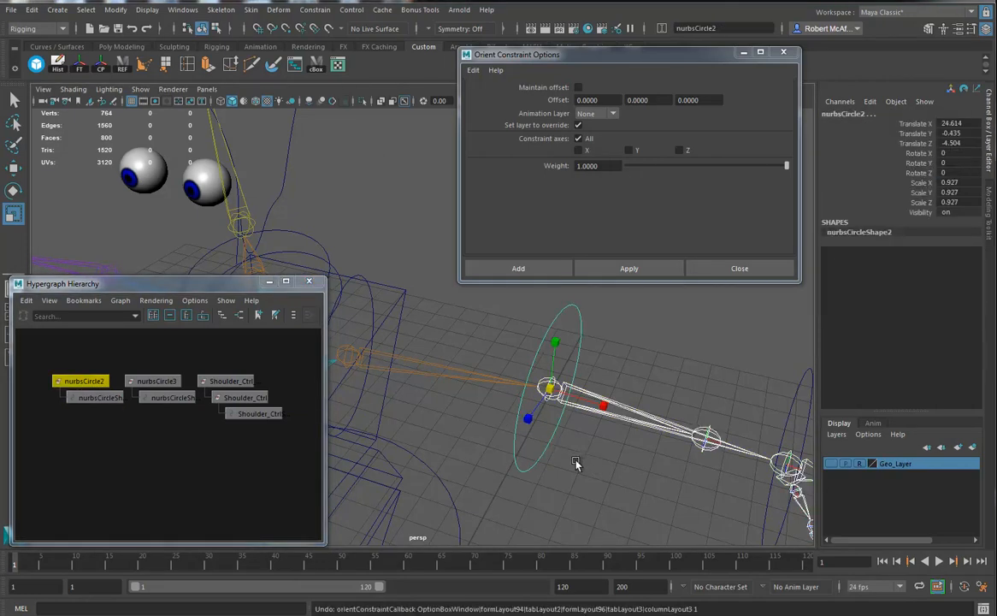
# - Freeze the transformations of the elbow and wrist circles together
pyautogui.click(545, 449)
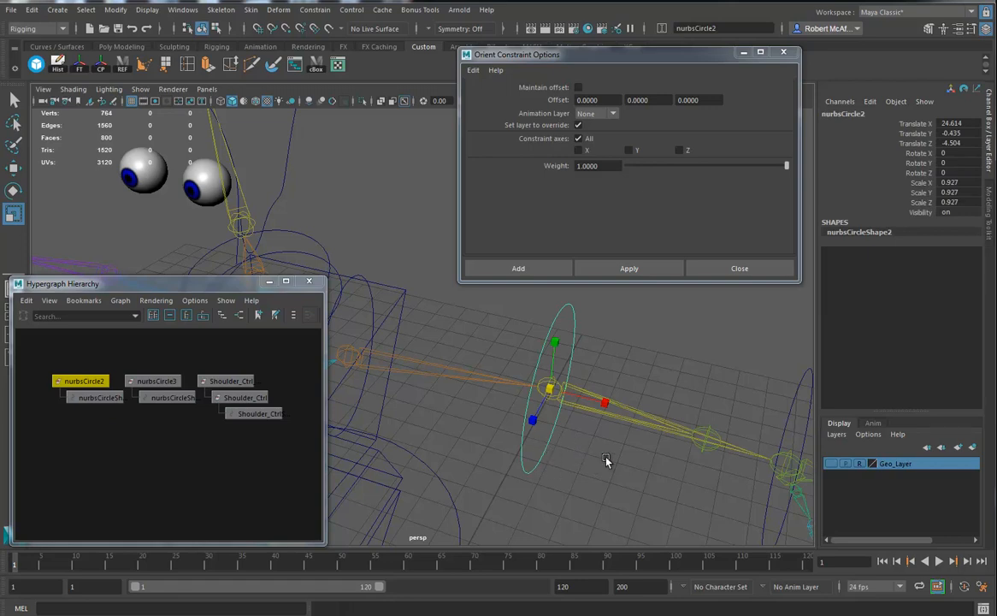
pyautogui.click(782, 394)
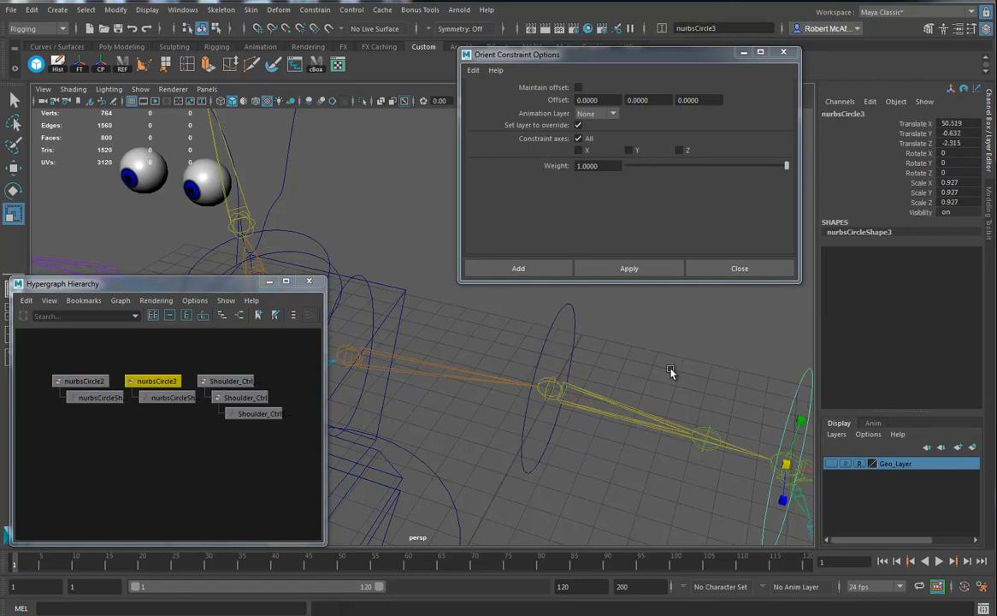
pyautogui.click(572, 344)
pyautogui.keyDown('alt'); pyautogui.moveTo(641, 389); pyautogui.dragTo(661, 377); pyautogui.keyUp('alt')
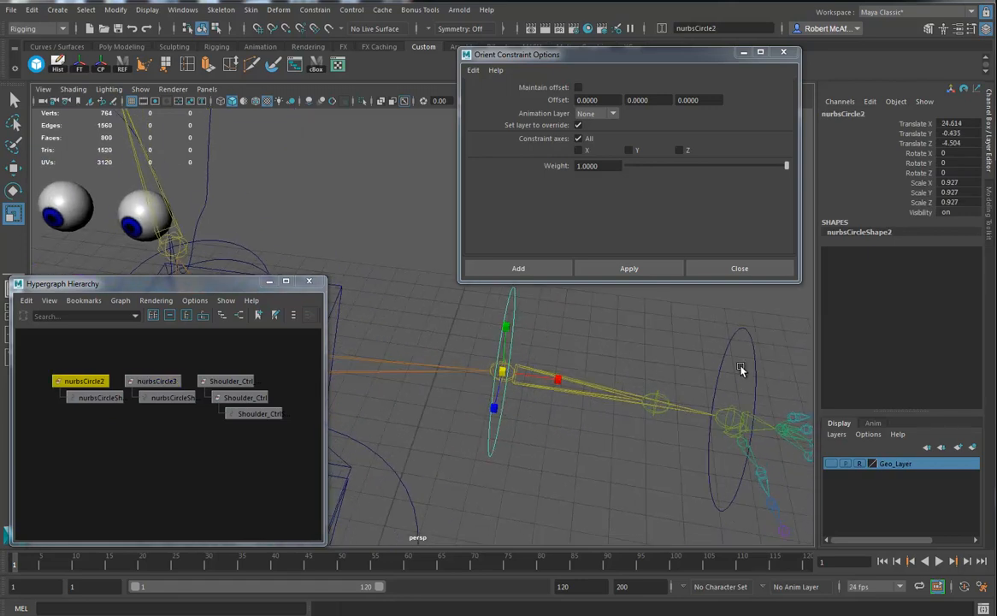
pyautogui.keyDown('shift'); pyautogui.click(754, 349); pyautogui.keyUp('shift')
pyautogui.click(78, 63)
pyautogui.keyDown('alt'); pyautogui.moveTo(601, 438); pyautogui.dragTo(469, 346); pyautogui.keyUp('alt')
# - Rename the elbow circle as Elbow_Ctrl
pyautogui.click(521, 342)
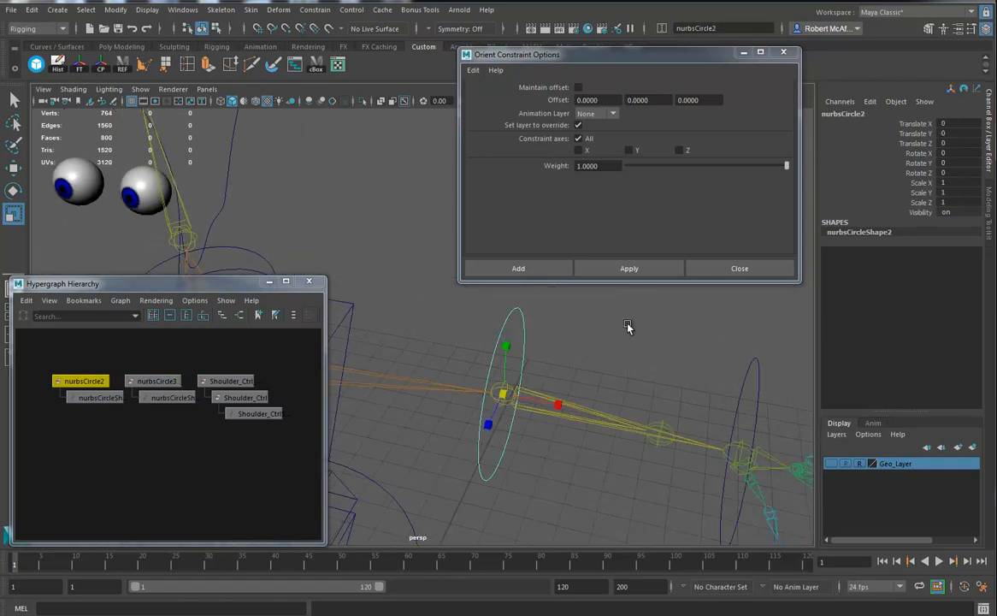
pyautogui.doubleClick(879, 113)
pyautogui.write('E')
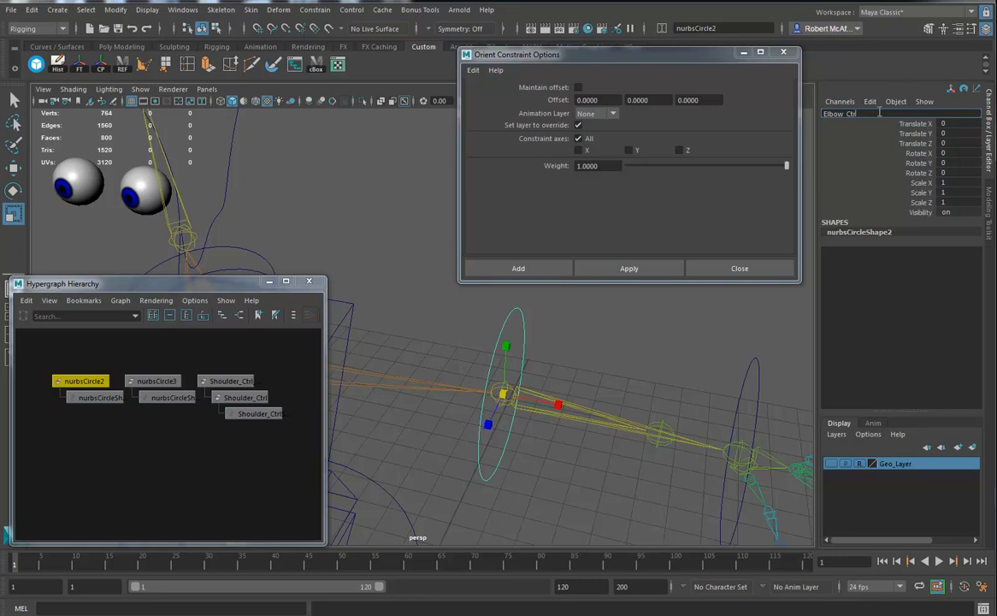
pyautogui.write('lbow_Ctrl')
pyautogui.press('Return')
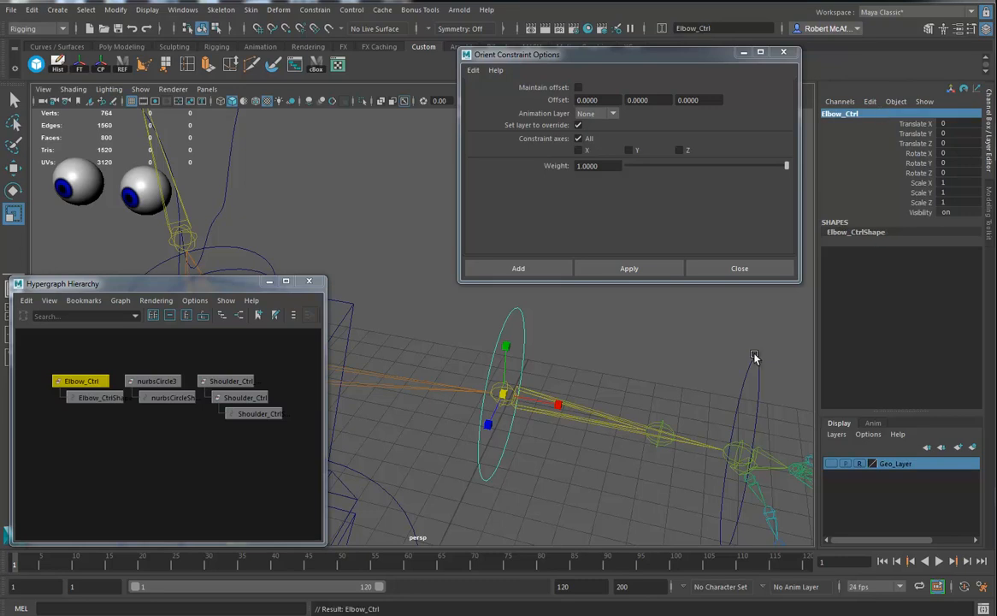
# - Rename the wrist circle as Wrist_Ctrl
pyautogui.click(758, 378)
pyautogui.click(872, 114)
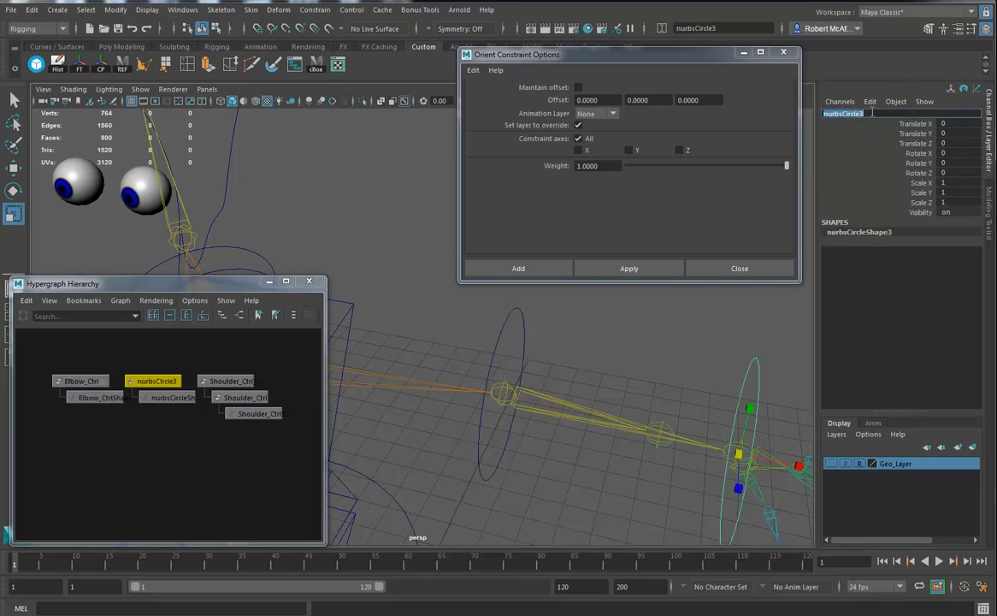
pyautogui.write('Wrist_Ctrl')
pyautogui.press('Return')
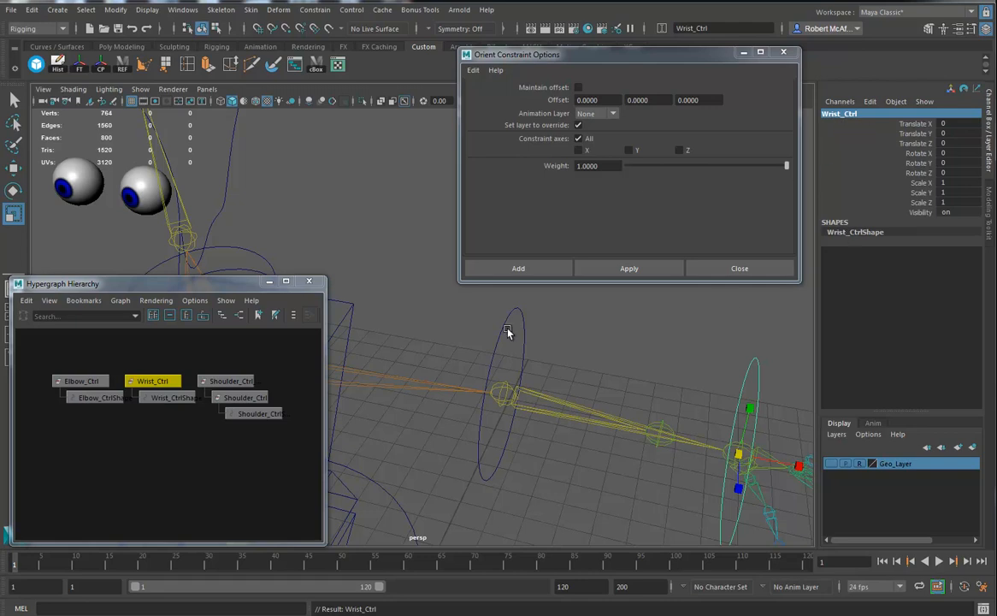
# - Align Elbow_Ctrl to the L_Elbow joint using an orient constraint without maintained offset, and delete the constraint node
pyautogui.click(216, 478)
pyautogui.click(83, 383)
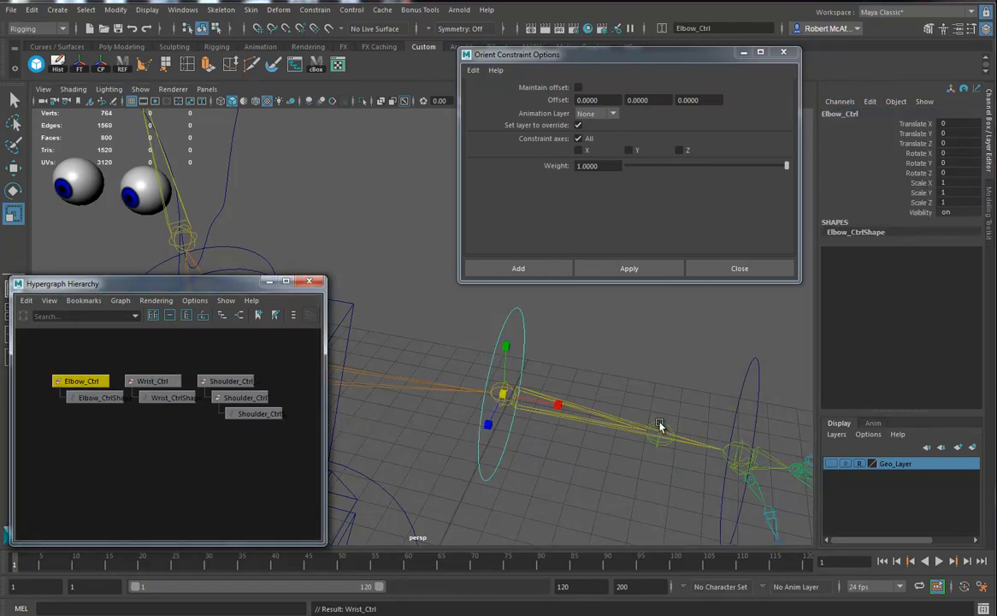
pyautogui.click(615, 419)
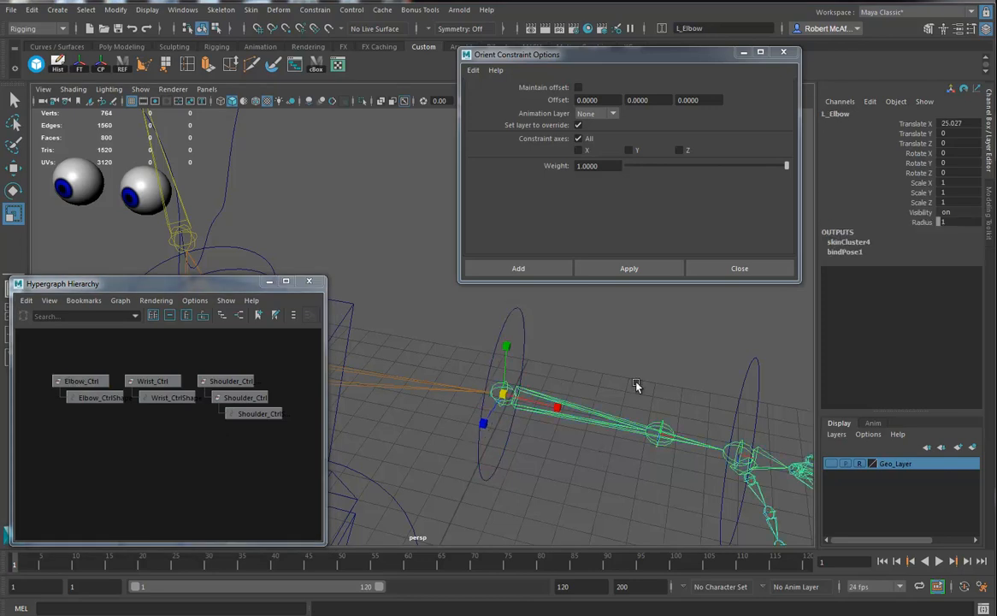
pyautogui.keyDown('shift'); pyautogui.click(519, 341); pyautogui.keyUp('shift')
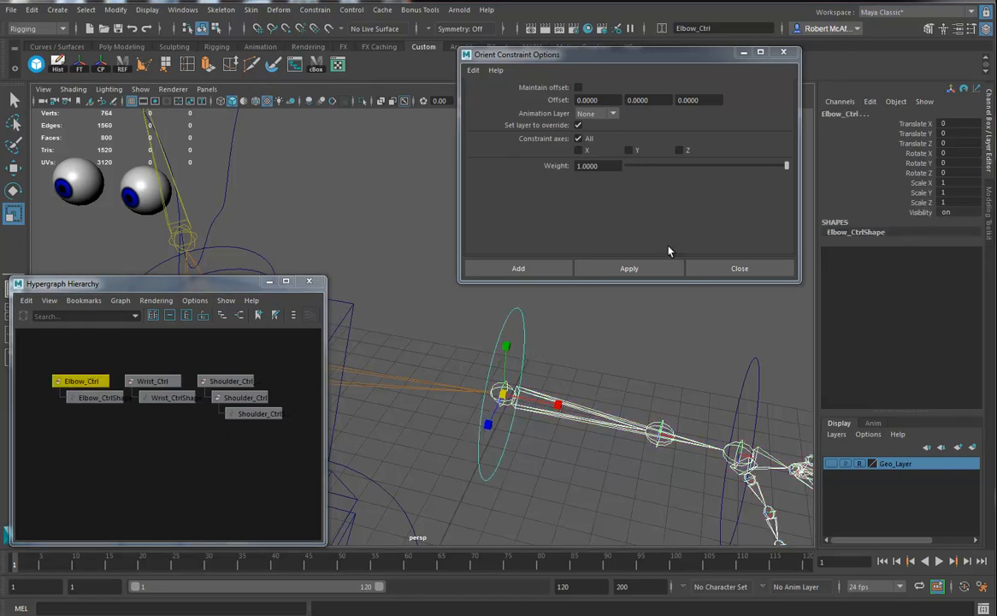
pyautogui.click(642, 268)
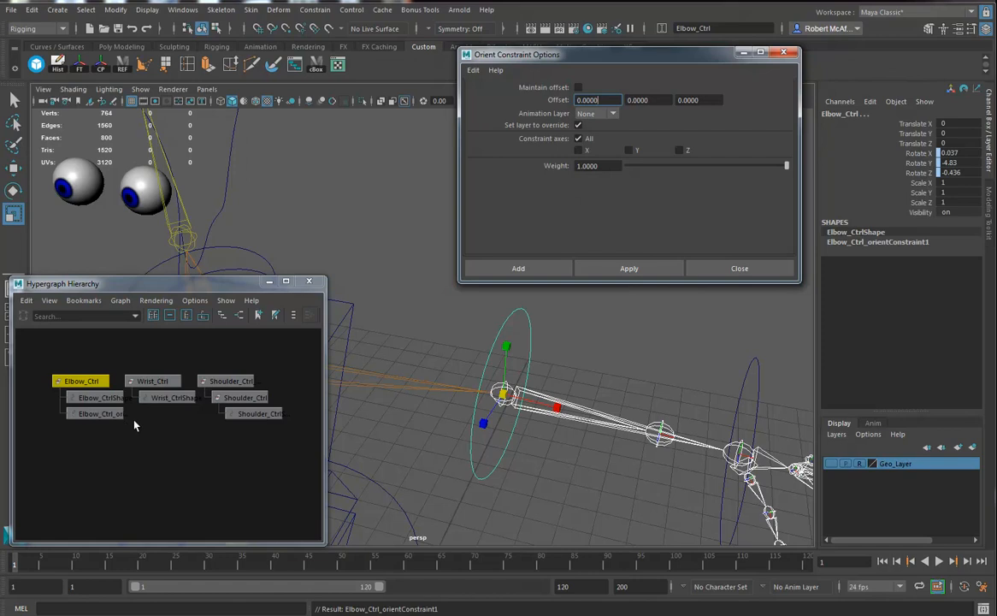
pyautogui.click(107, 414)
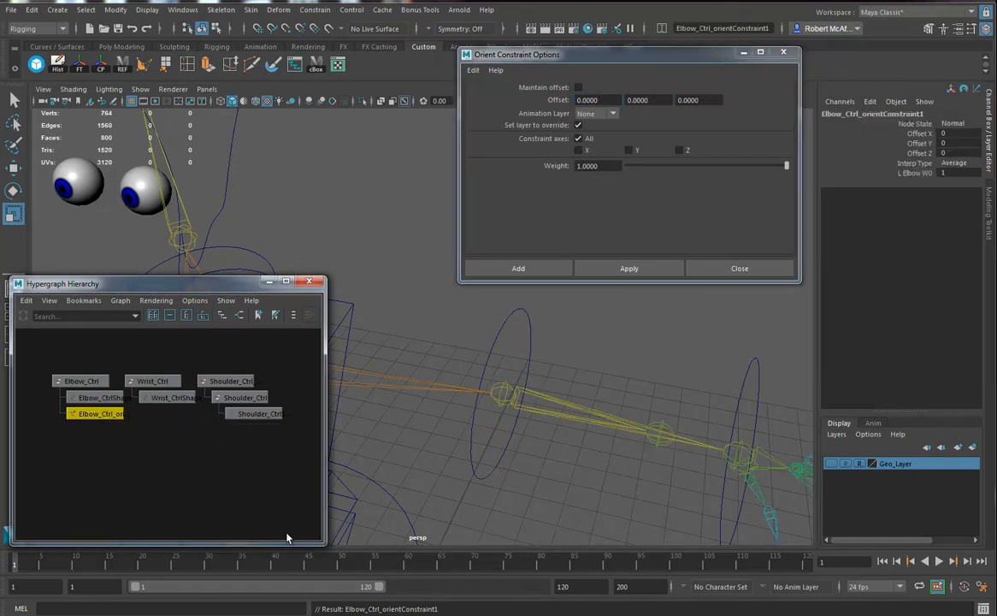
pyautogui.press('Delete')
# - Duplicate Elbow_Ctrl and parent the original control under the duplicate in the hierarchy
pyautogui.click(77, 382)
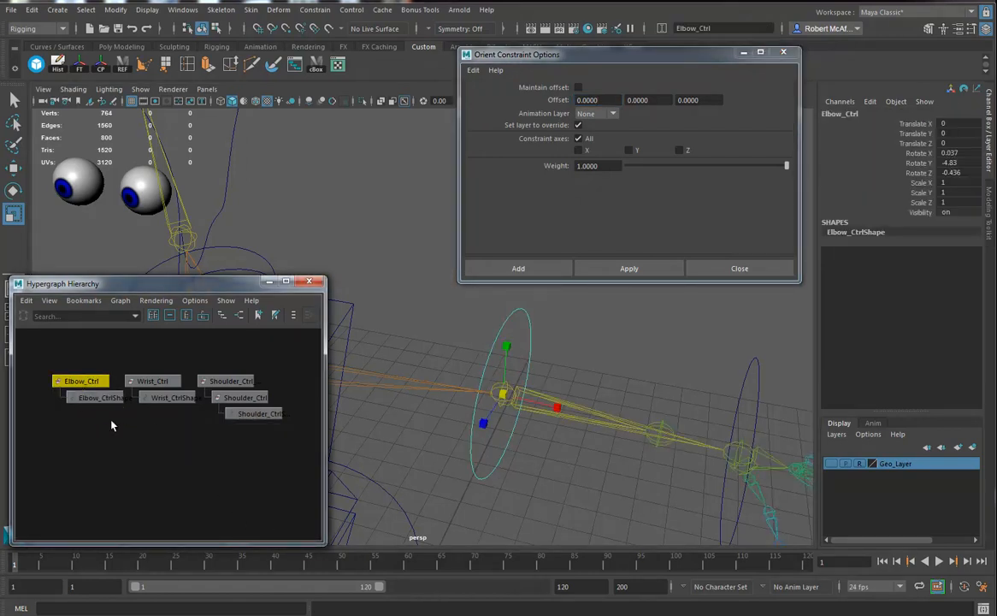
pyautogui.hotkey('ctrl', 'd')
pyautogui.keyDown('alt'); pyautogui.moveTo(160, 460); pyautogui.dragTo(136, 476, button='middle'); pyautogui.keyUp('alt')
pyautogui.moveTo(61, 391); pyautogui.dragTo(277, 397, button='middle')
pyautogui.keyDown('alt'); pyautogui.moveTo(268, 436); pyautogui.dragTo(150, 433, button='middle'); pyautogui.keyUp('alt')
# - Delete the shape node of the duplicated elbow circle so that it acts as a plain group
pyautogui.click(188, 408)
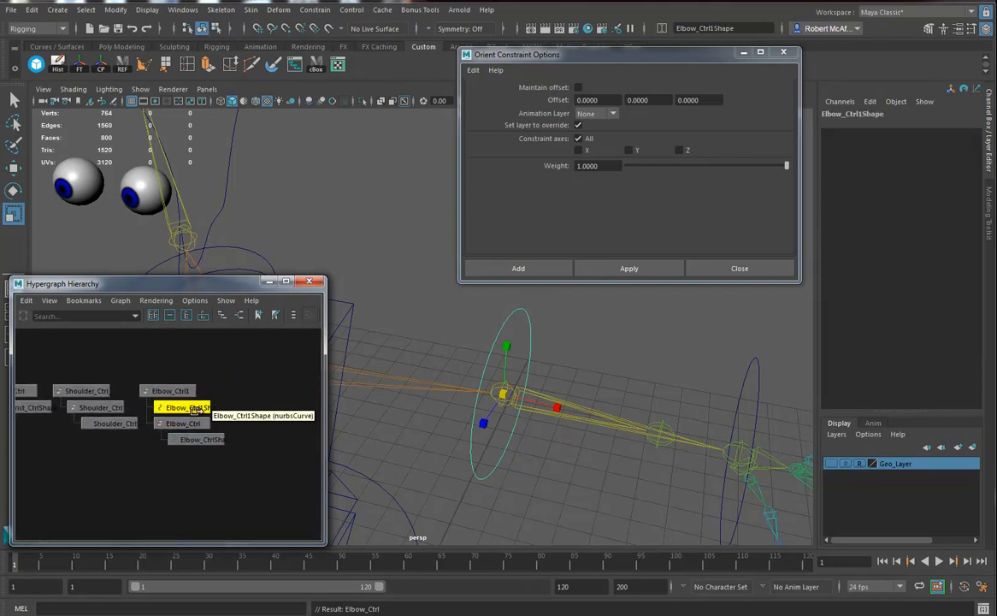
pyautogui.click(195, 301)
pyautogui.moveTo(205, 316)
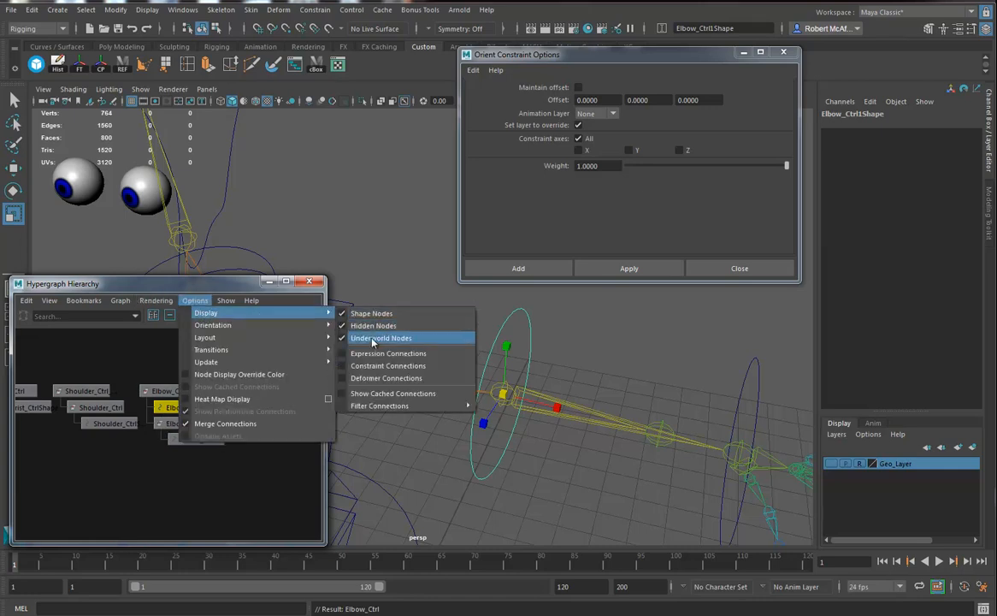
pyautogui.click(234, 289)
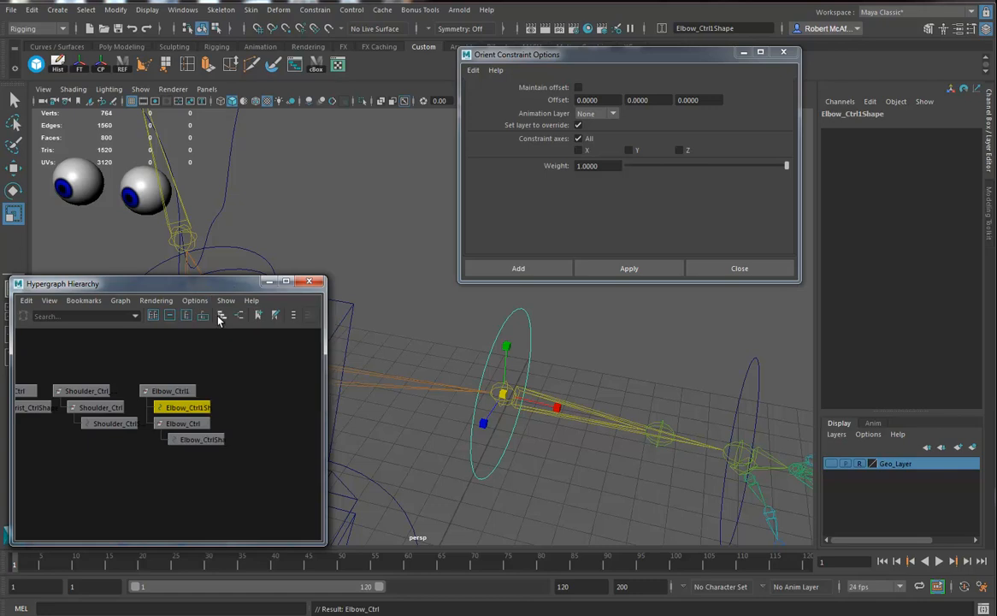
pyautogui.click(229, 424)
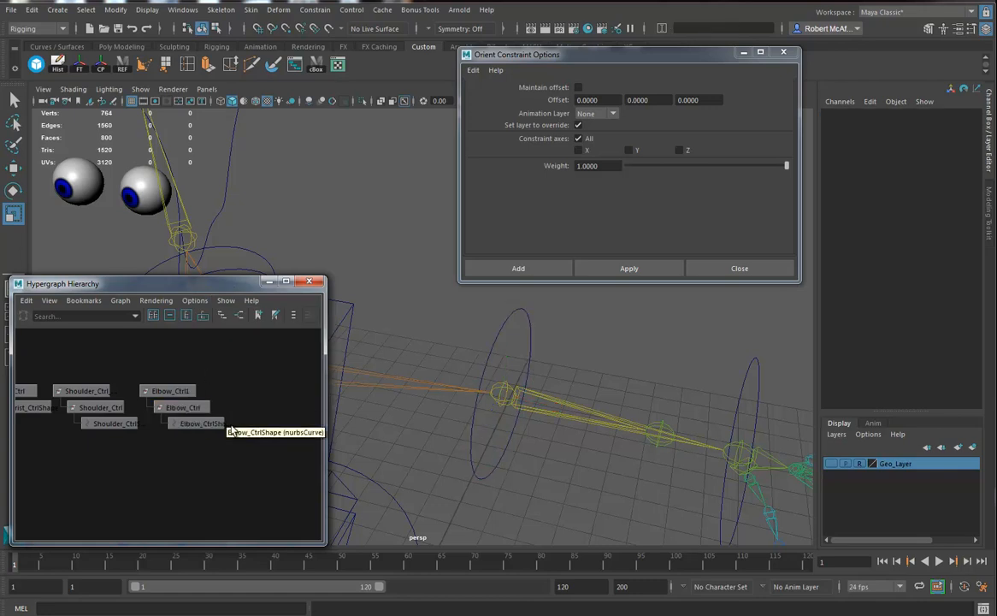
# - Rename the elbow circle's parent group as Elbow_Ctrl_DirtyGrp and check the transforms of the nested Elbow_Ctrl
pyautogui.click(169, 390)
pyautogui.click(881, 113)
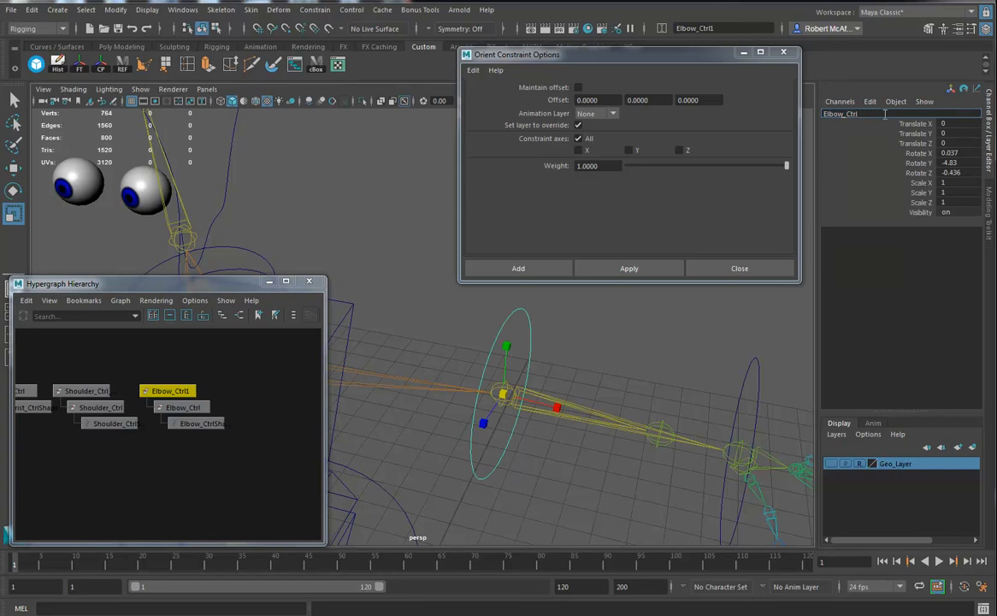
pyautogui.write('_DirtyGrp')
pyautogui.press('Return')
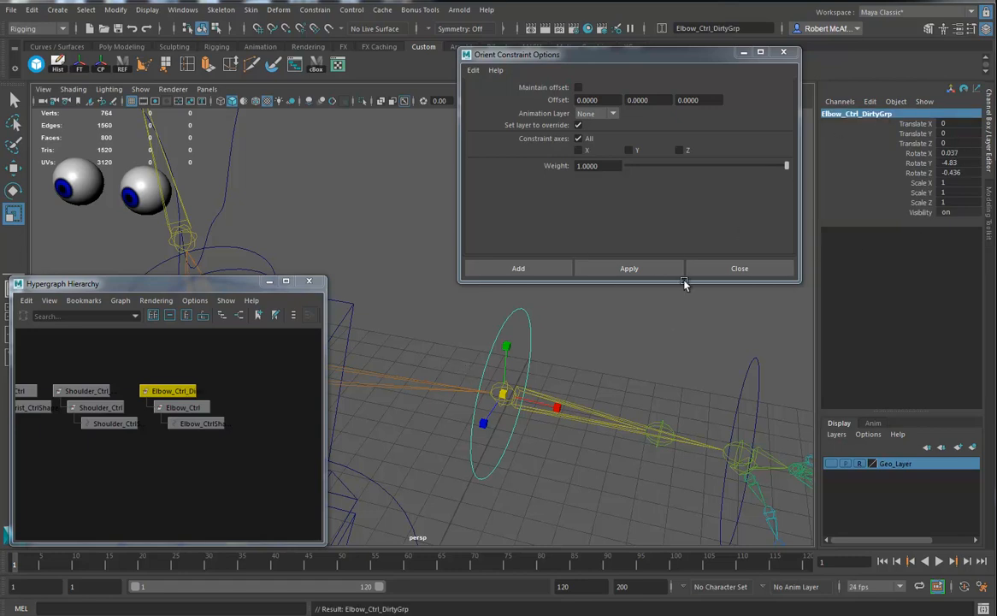
pyautogui.click(184, 407)
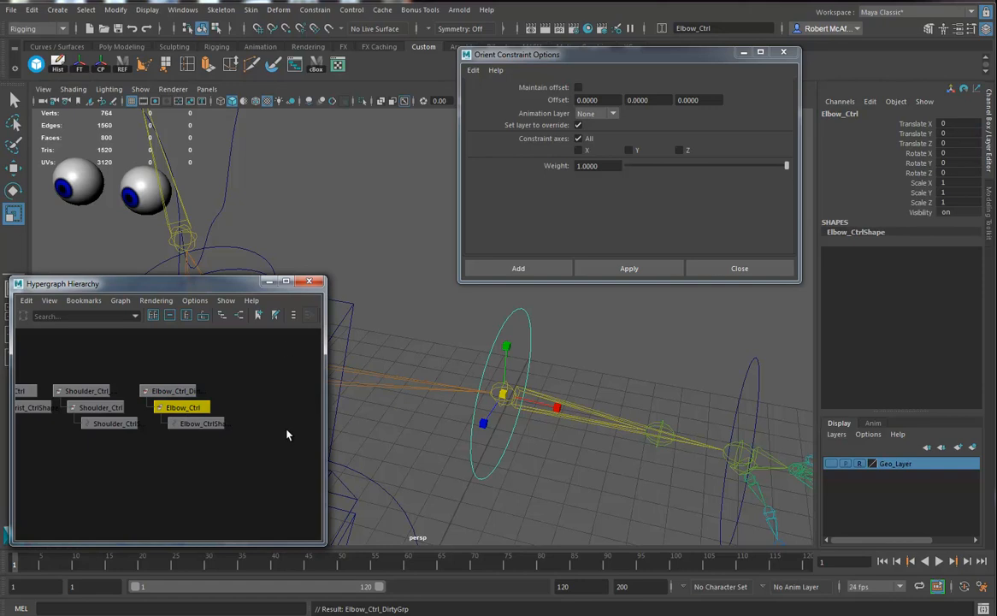
# - Align Wrist_Ctrl to the L_Wrist joint using an orient constraint without maintained offset, and delete the constraint node
pyautogui.keyDown('alt'); pyautogui.moveTo(622, 444); pyautogui.dragTo(554, 392); pyautogui.keyUp('alt')
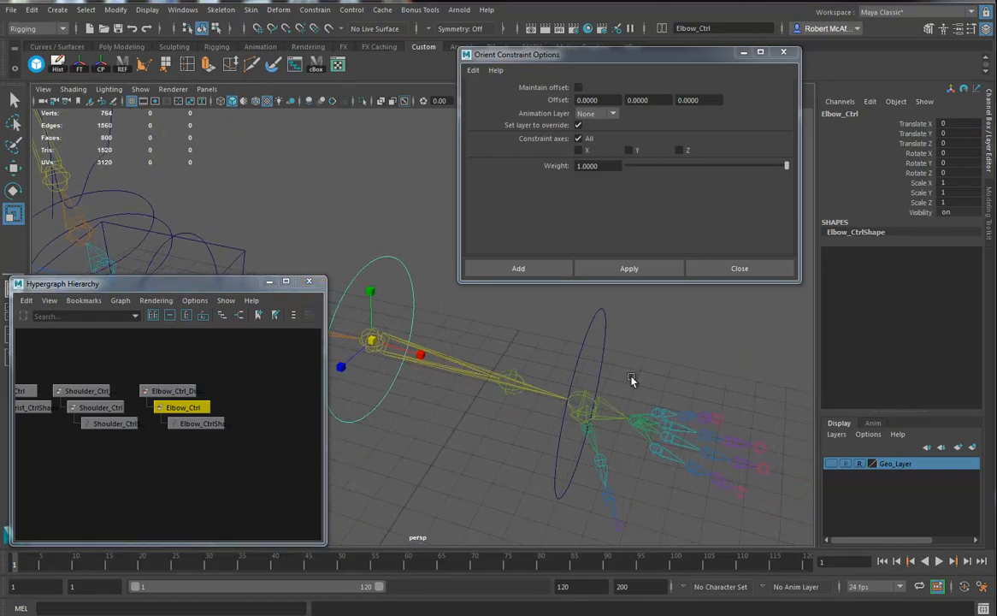
pyautogui.click(592, 336)
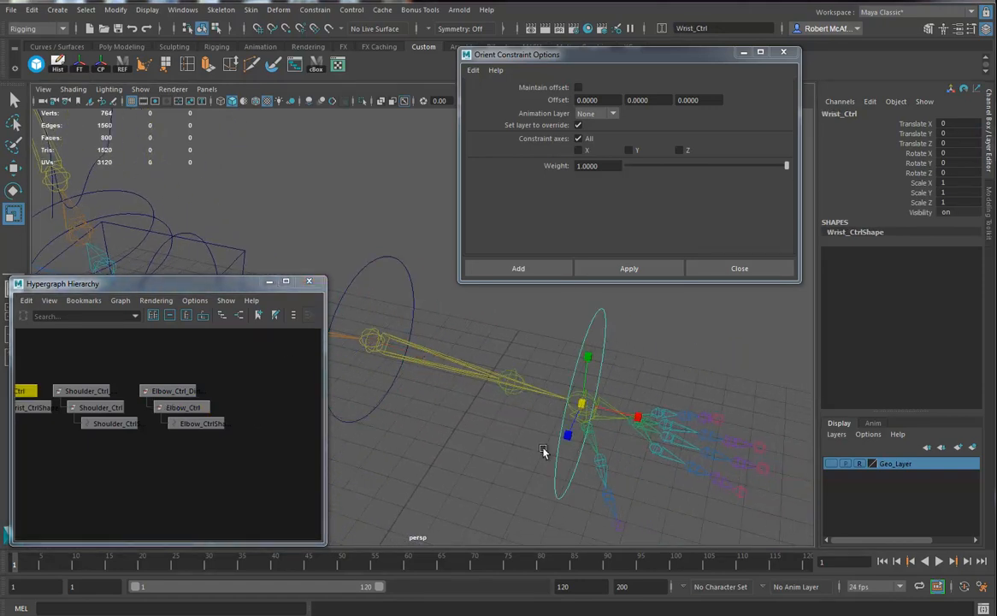
pyautogui.moveTo(622, 391); pyautogui.dragTo(605, 424)
pyautogui.keyDown('shift'); pyautogui.moveTo(573, 316); pyautogui.dragTo(606, 340); pyautogui.keyUp('shift')
pyautogui.click(630, 268)
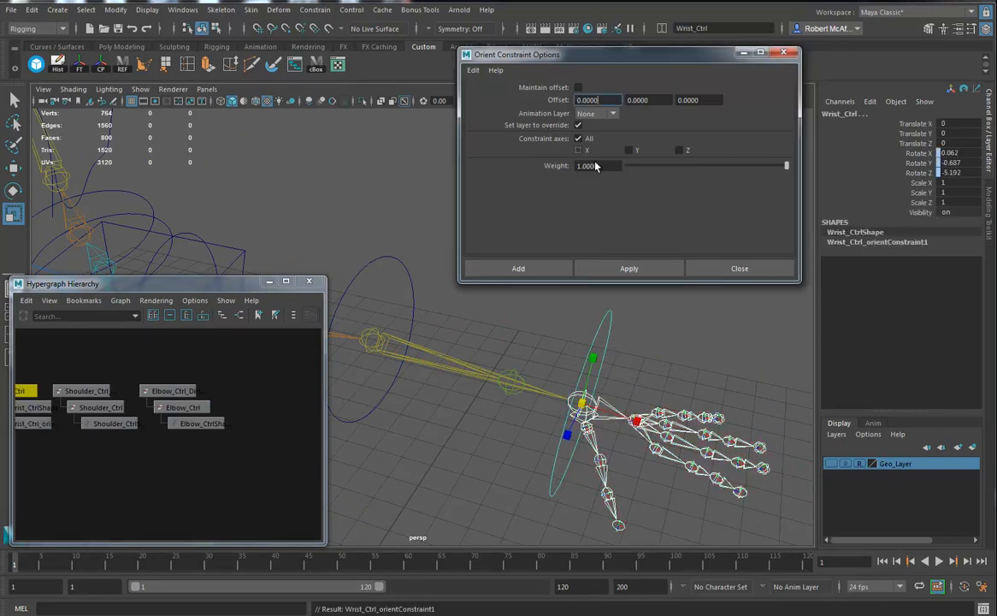
pyautogui.press('a')
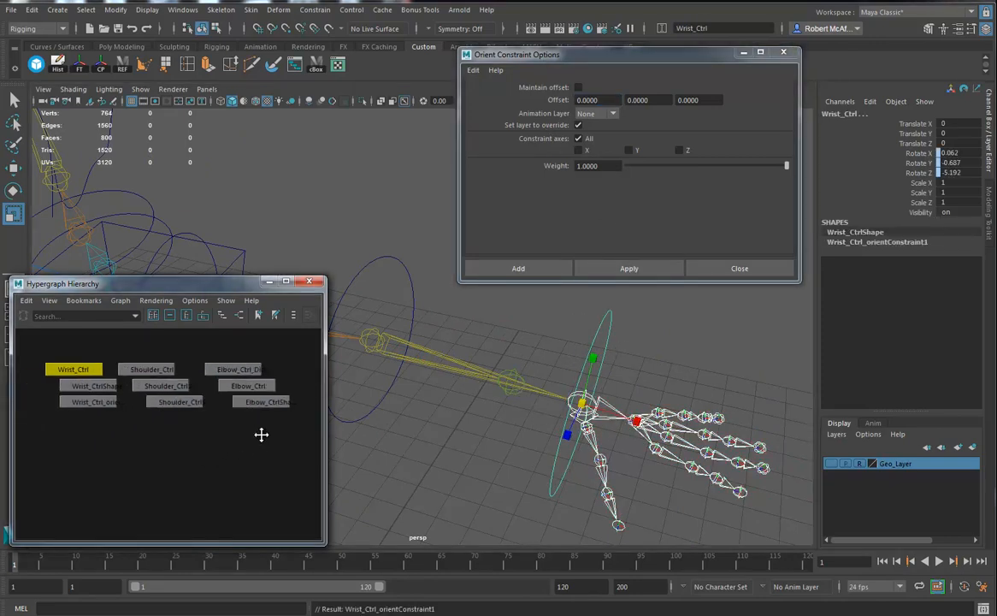
pyautogui.click(90, 404)
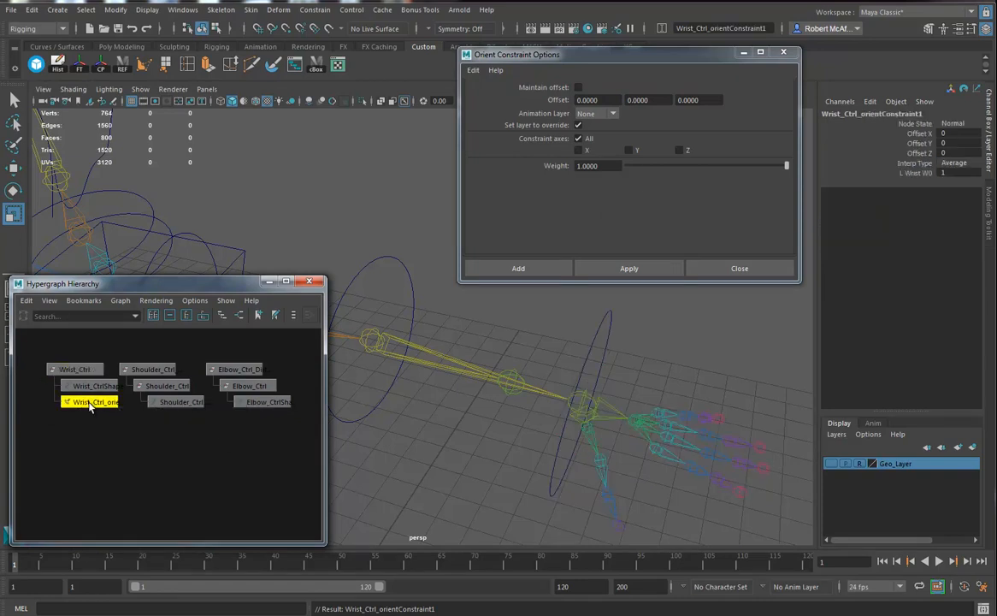
pyautogui.press('Delete')
# - Duplicate Wrist_Ctrl and parent the original control under the duplicate in the hierarchy
pyautogui.click(77, 369)
pyautogui.hotkey('ctrl', 'd')
pyautogui.moveTo(46, 390); pyautogui.dragTo(274, 390, button='middle')
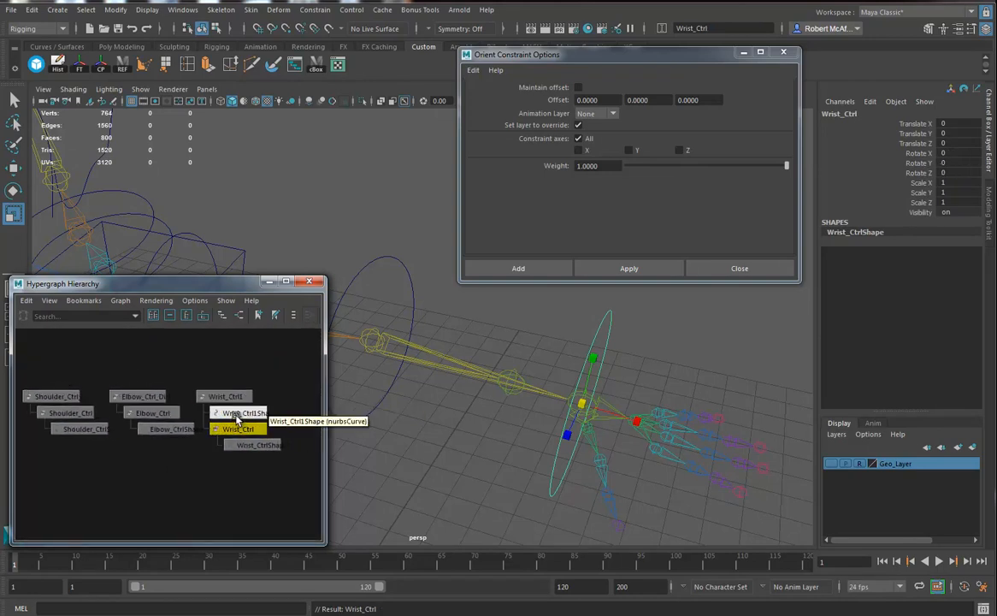
# - Delete the duplicated wrist circle's shape node and rename the remaining parent group as Wrist_Ctrl_DirtyGRp
pyautogui.click(240, 414)
pyautogui.press('Delete')
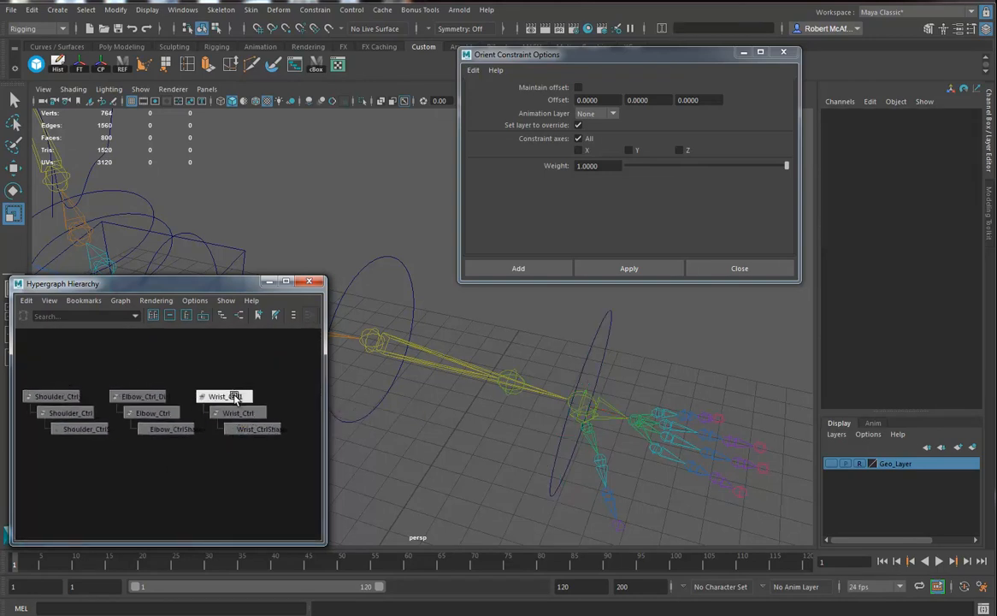
pyautogui.click(239, 396)
pyautogui.doubleClick(846, 114)
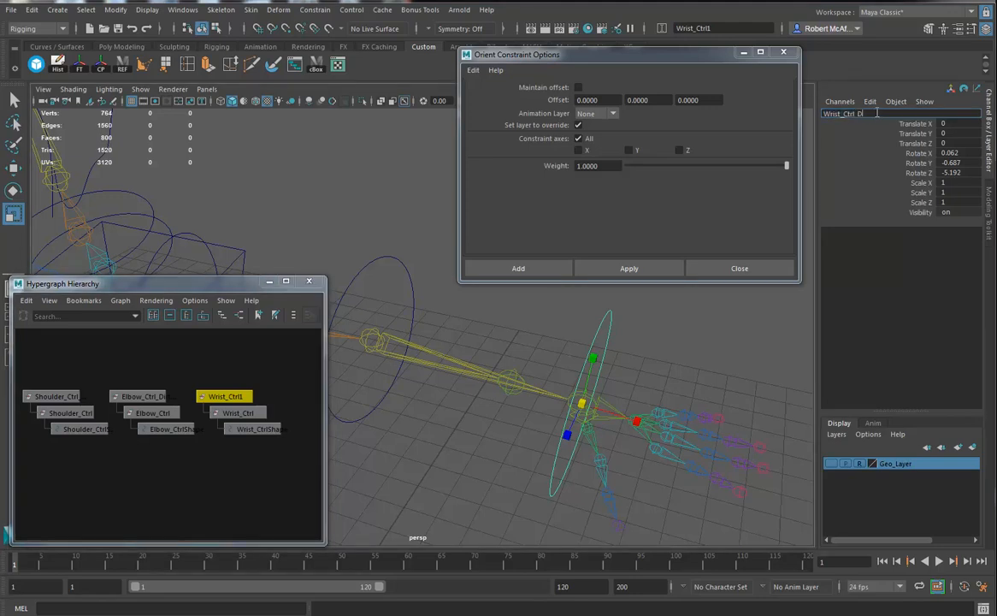
pyautogui.write('_DirtyGrp')
pyautogui.press('Return')
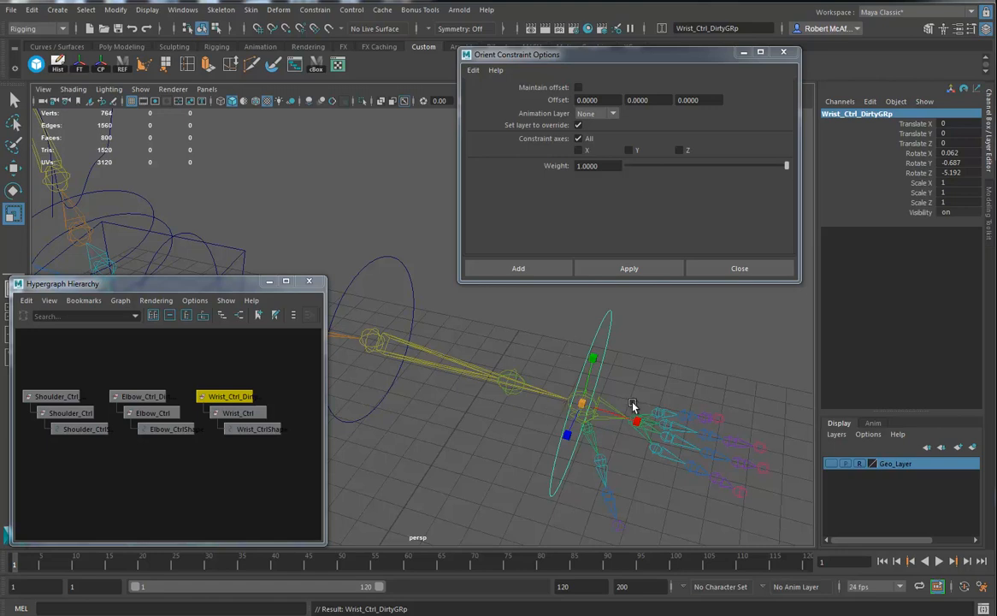
# - Parent the wrist's dirty group under Elbow_Ctrl and the elbow's dirty group under Shoulder_Ctrl
pyautogui.keyDown('alt'); pyautogui.moveTo(573, 416); pyautogui.dragTo(586, 413); pyautogui.keyUp('alt')
pyautogui.keyDown('alt'); pyautogui.moveTo(520, 361); pyautogui.dragTo(561, 408); pyautogui.keyUp('alt')
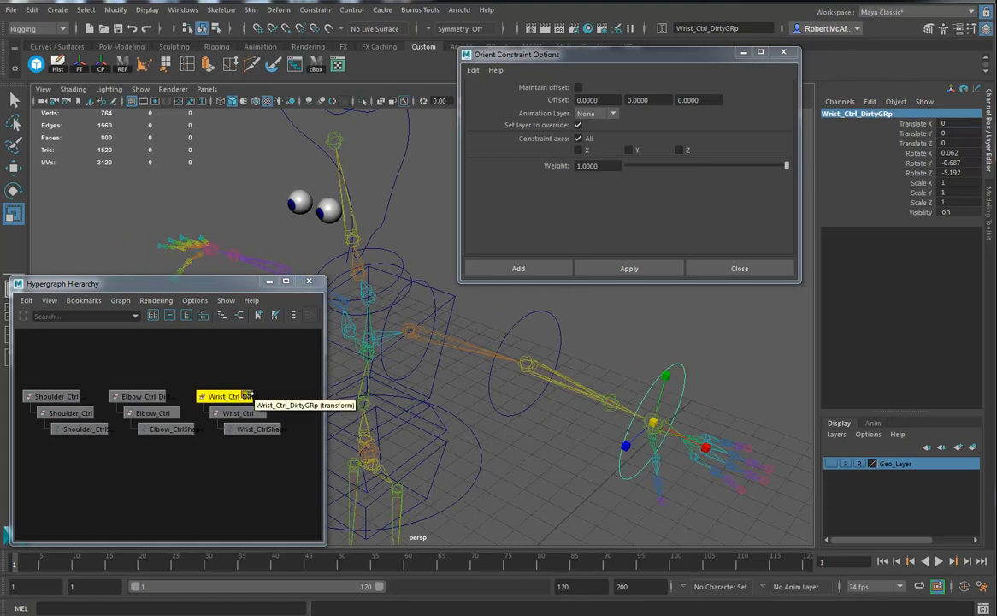
pyautogui.moveTo(236, 399); pyautogui.dragTo(159, 413, button='middle')
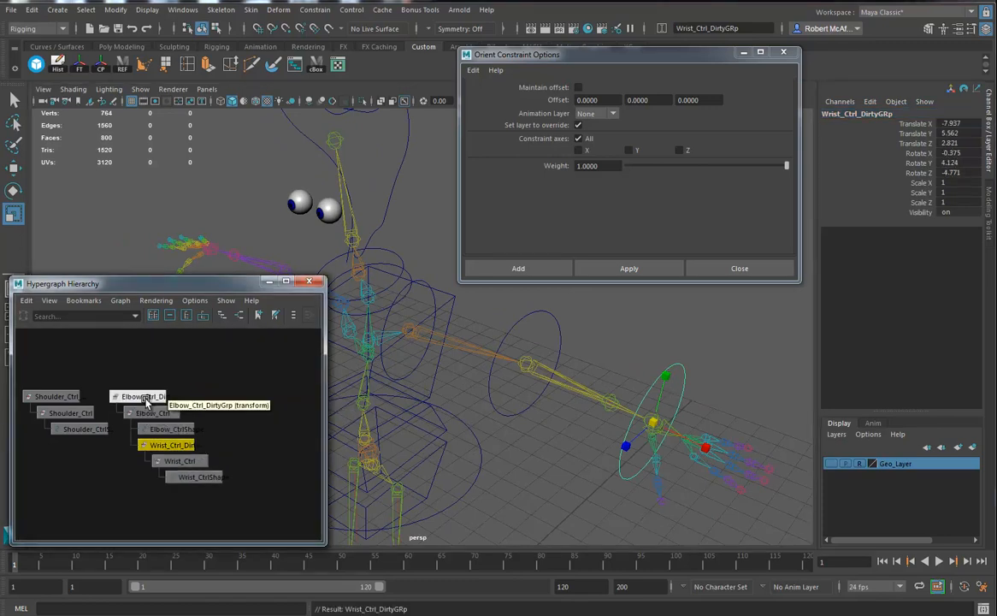
pyautogui.click(135, 397)
pyautogui.moveTo(135, 397); pyautogui.dragTo(66, 412, button='middle')
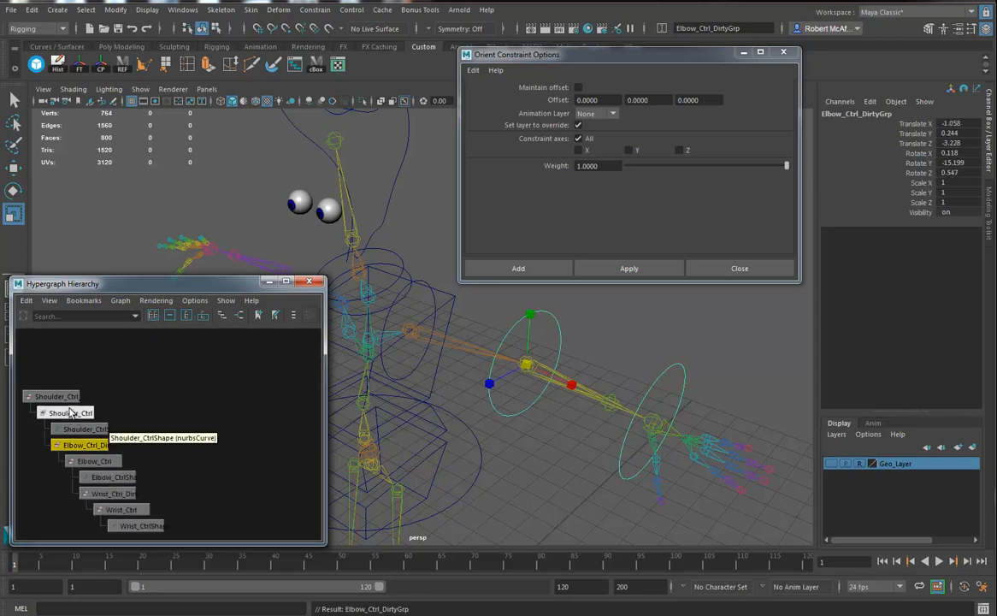
# - Test the nested control chain by rotating Shoulder_Ctrl, and undo the rotation
pyautogui.click(62, 396)
pyautogui.keyDown('alt'); pyautogui.moveTo(472, 417); pyautogui.dragTo(523, 404); pyautogui.keyUp('alt')
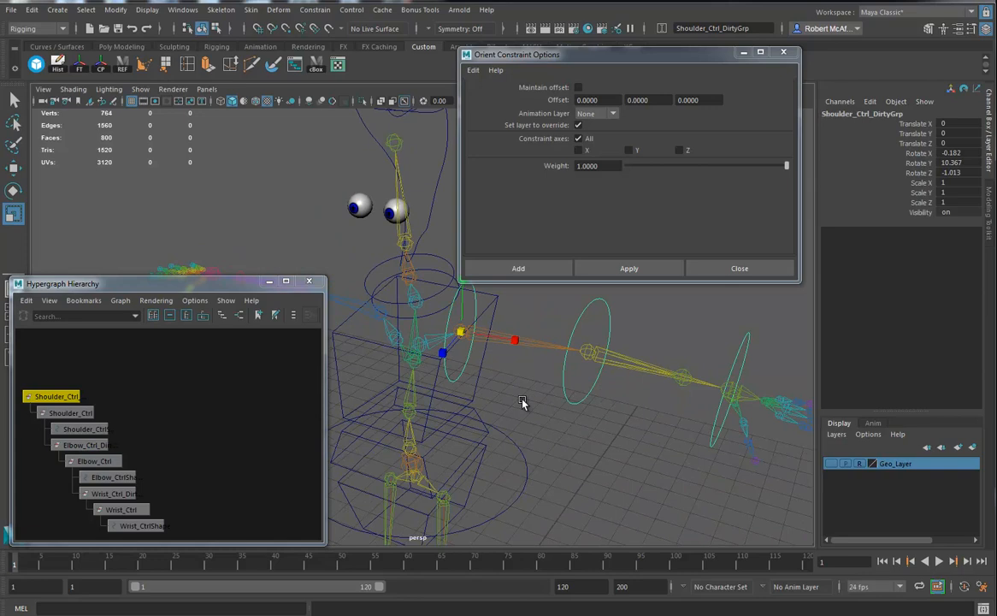
pyautogui.click(460, 376)
pyautogui.press('e')
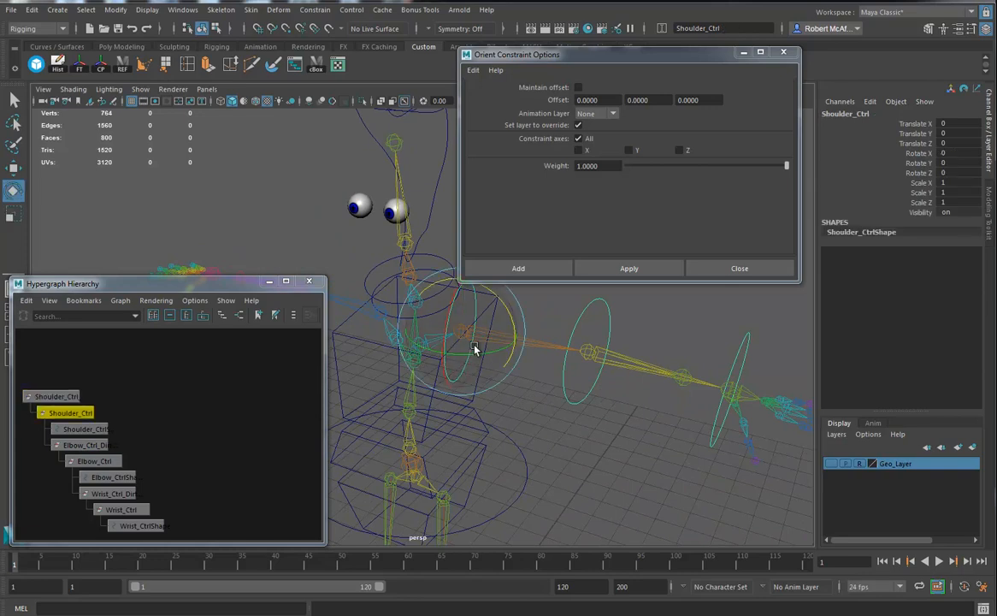
pyautogui.moveTo(453, 297); pyautogui.dragTo(468, 318)
pyautogui.hotkey('ctrl', 'z')
pyautogui.hotkey('ctrl', 'z')
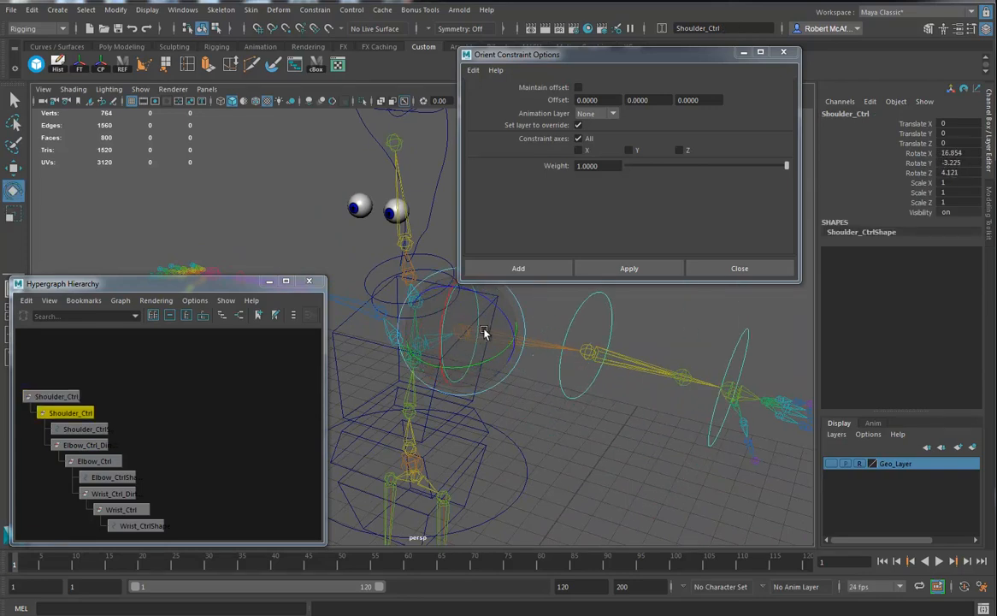
# - Orient-constrain the L_Shoulder joint to Shoulder_Ctrl without maintained offset
pyautogui.keyDown('alt'); pyautogui.moveTo(565, 457); pyautogui.dragTo(449, 278); pyautogui.keyUp('alt')
pyautogui.keyDown('alt'); pyautogui.moveTo(529, 528); pyautogui.dragTo(467, 398); pyautogui.keyUp('alt')
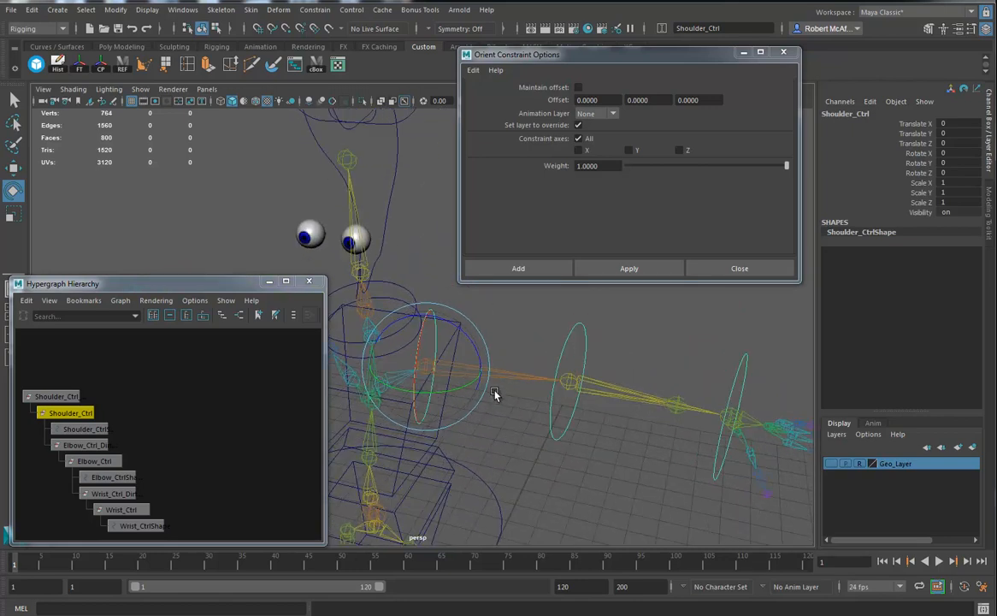
pyautogui.click(492, 346)
pyautogui.click(480, 384)
pyautogui.keyDown('shift'); pyautogui.click(515, 380); pyautogui.keyUp('shift')
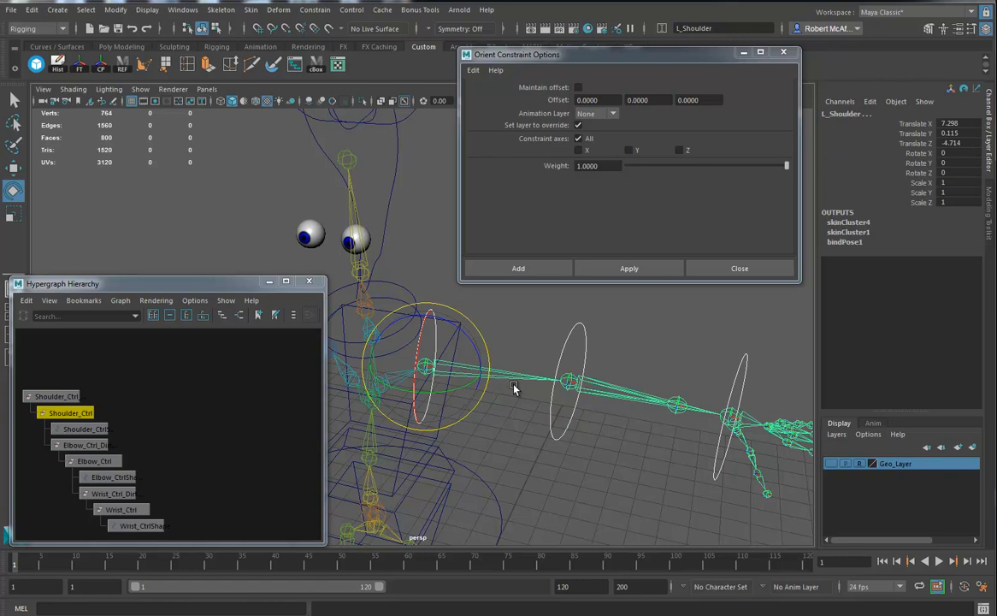
pyautogui.click(627, 268)
pyautogui.keyDown('alt'); pyautogui.moveTo(573, 360); pyautogui.dragTo(567, 436); pyautogui.keyUp('alt')
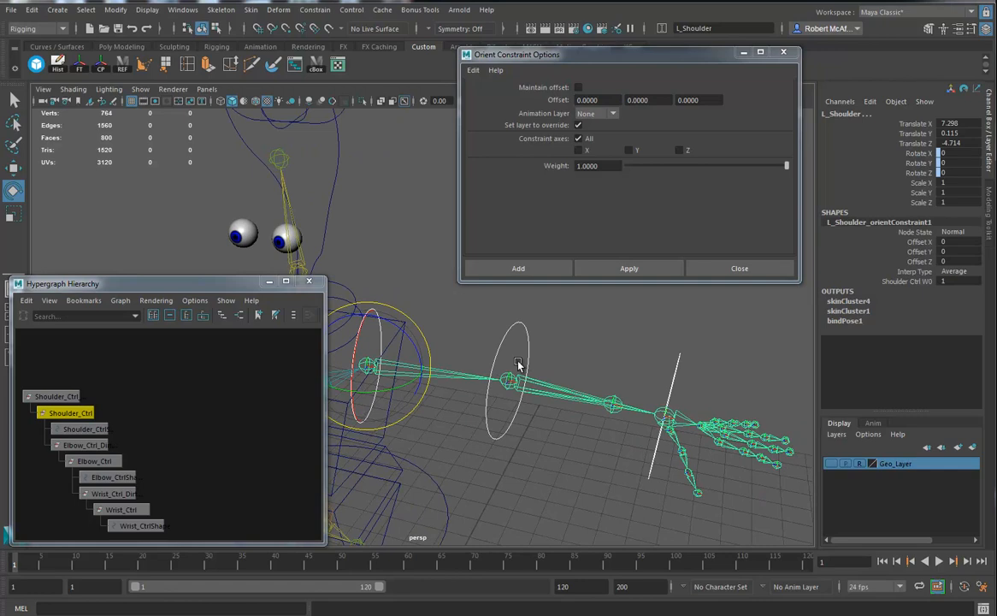
# - Rotate Shoulder_Ctrl to test how it drives the arm joints, and undo the test rotation
pyautogui.click(416, 297)
pyautogui.click(383, 335)
pyautogui.moveTo(403, 367); pyautogui.dragTo(350, 337)
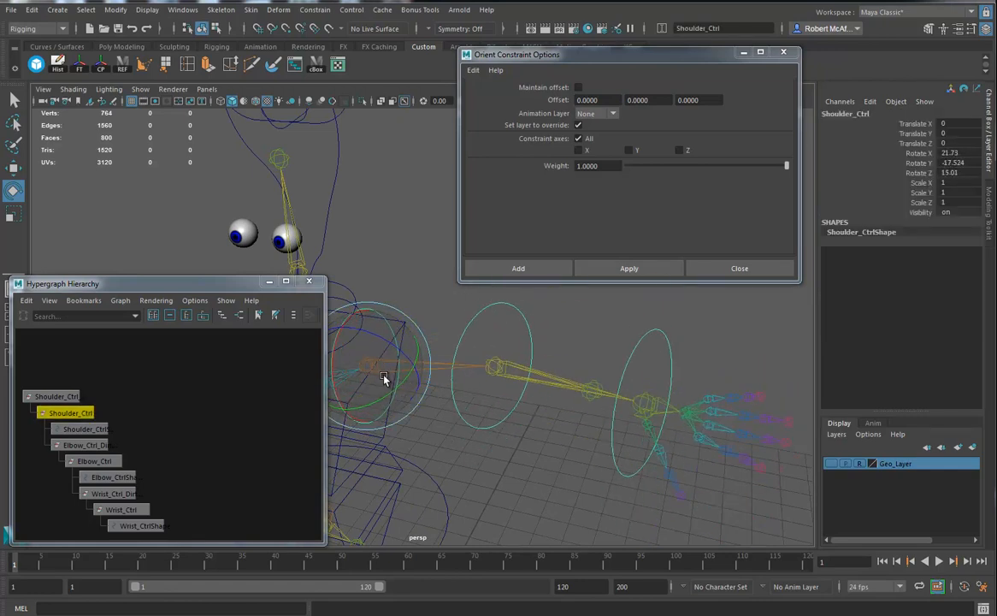
pyautogui.hotkey('ctrl', 'z')
# - Orient-constrain the L_Elbow joint to Elbow_Ctrl without maintained offset
pyautogui.click(537, 364)
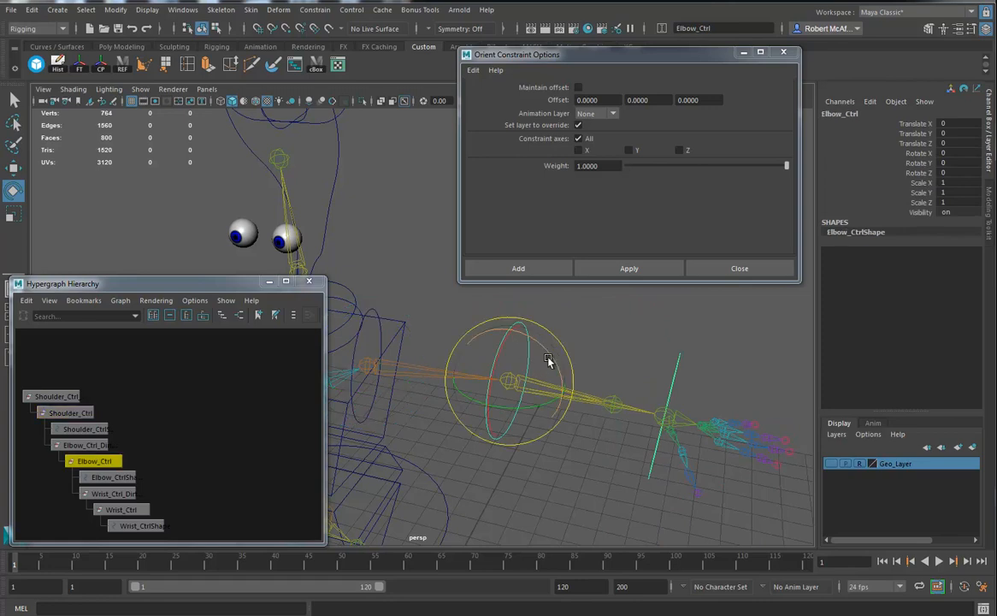
pyautogui.keyDown('shift'); pyautogui.click(602, 387); pyautogui.keyUp('shift')
pyautogui.click(627, 270)
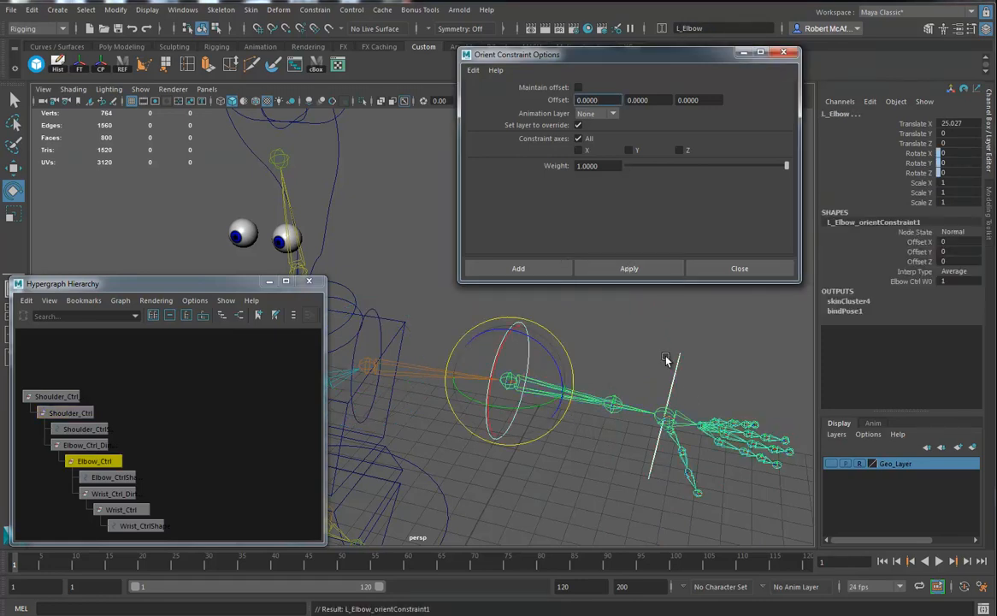
# - Try to orient-constrain the left wrist joint to Wrist_Ctrl without maintained offset
pyautogui.keyDown('alt'); pyautogui.moveTo(709, 387); pyautogui.dragTo(655, 378); pyautogui.keyUp('alt')
pyautogui.click(637, 353)
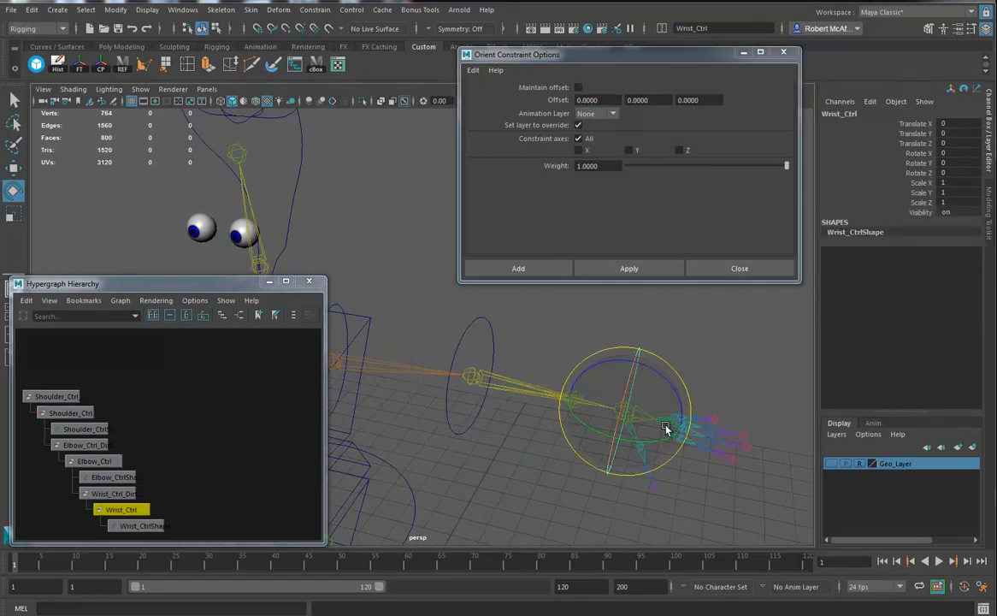
pyautogui.keyDown('shift'); pyautogui.moveTo(719, 374); pyautogui.dragTo(657, 423); pyautogui.keyUp('shift')
pyautogui.click(631, 269)
# - Rotate Elbow_Ctrl and Wrist_Ctrl to test how they drive the arm joints, undoing each rotation
pyautogui.click(522, 352)
pyautogui.moveTo(537, 389); pyautogui.dragTo(511, 429)
pyautogui.hotkey('ctrl', 'z')
pyautogui.click(665, 370)
pyautogui.moveTo(664, 451)
pyautogui.mouseDown()
pyautogui.moveTo(635, 445)
pyautogui.moveTo(658, 442)
pyautogui.mouseUp()
pyautogui.hotkey('ctrl', 'z')
# - Orient-constrain the L_Wrist joint to Wrist_Ctrl without maintained offset
pyautogui.keyDown('alt'); pyautogui.moveTo(602, 400); pyautogui.dragTo(610, 458); pyautogui.keyUp('alt')
pyautogui.click(653, 400)
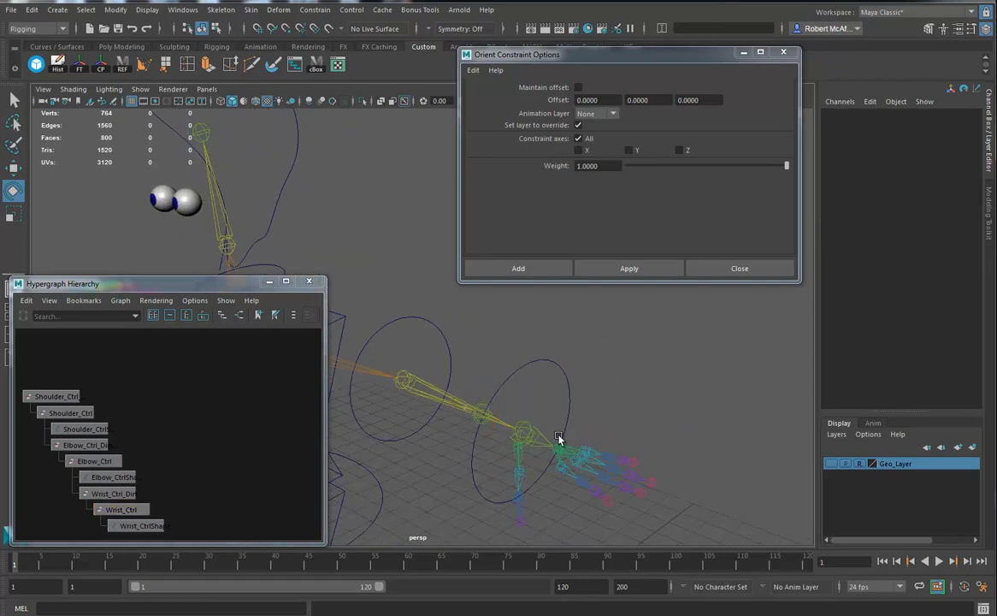
pyautogui.click(544, 438)
pyautogui.keyDown('alt'); pyautogui.moveTo(546, 445); pyautogui.dragTo(637, 356); pyautogui.keyUp('alt')
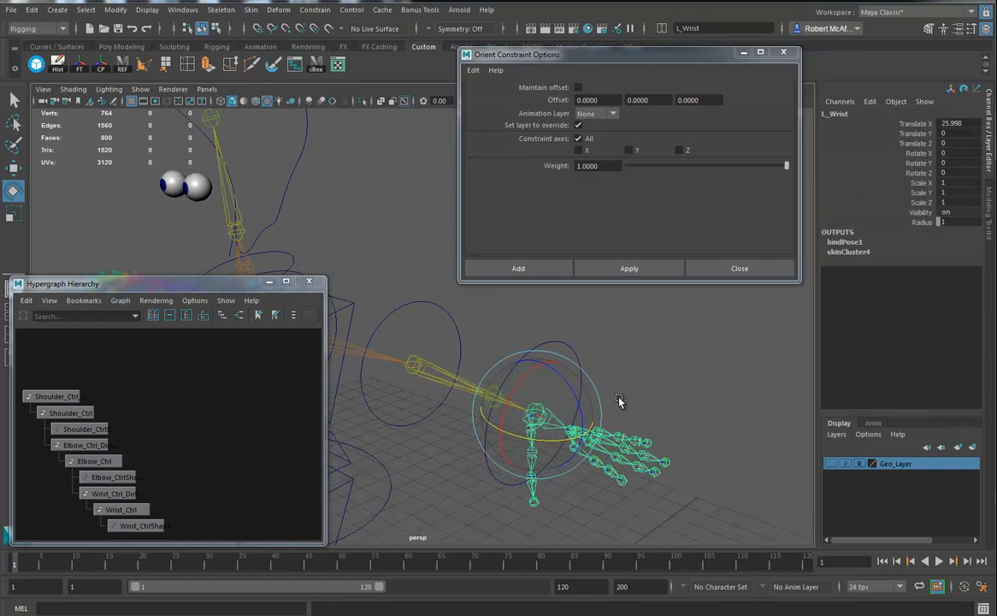
pyautogui.click(574, 435)
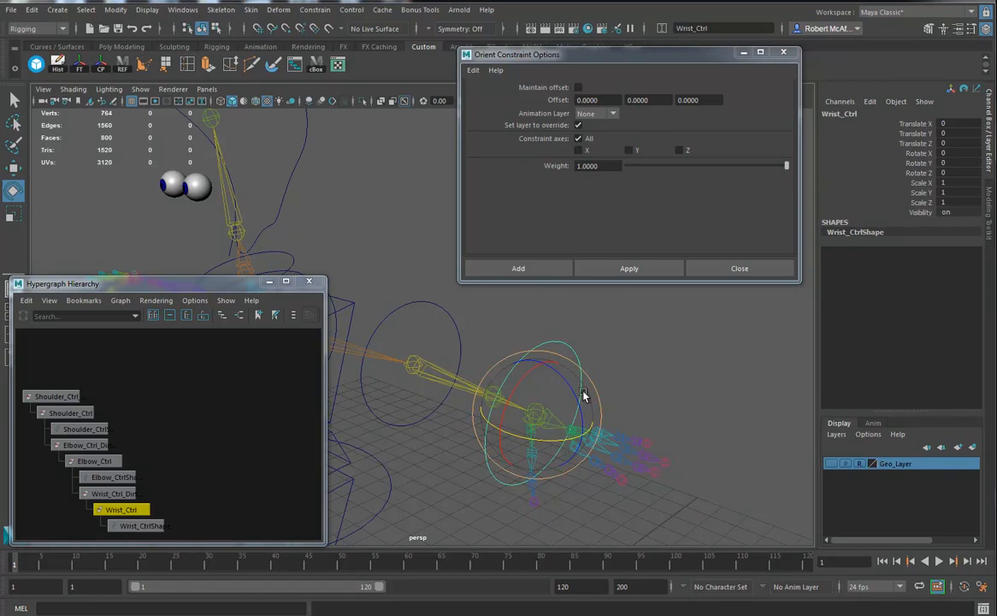
pyautogui.moveTo(633, 402); pyautogui.dragTo(557, 436)
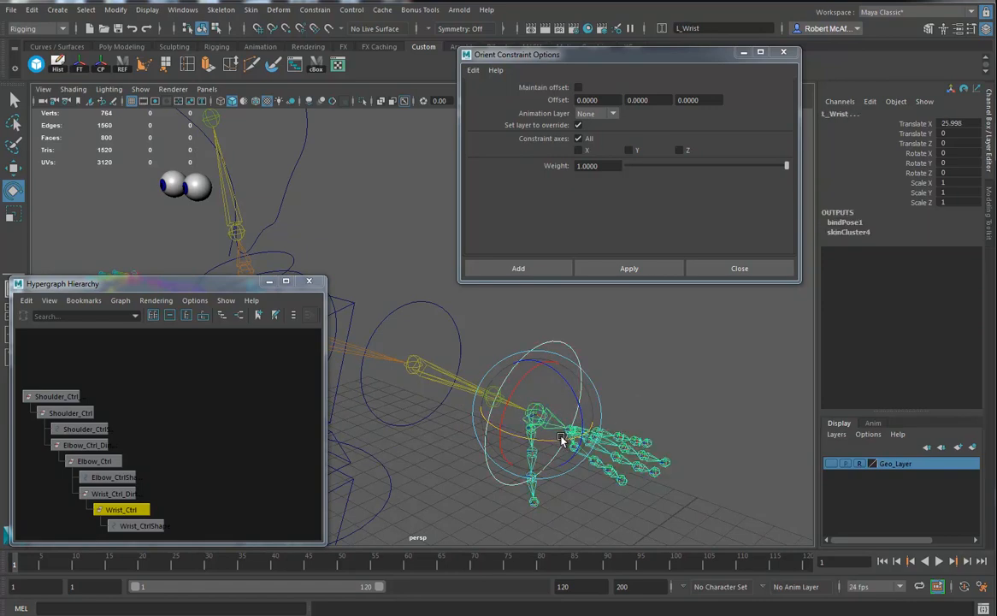
pyautogui.click(630, 268)
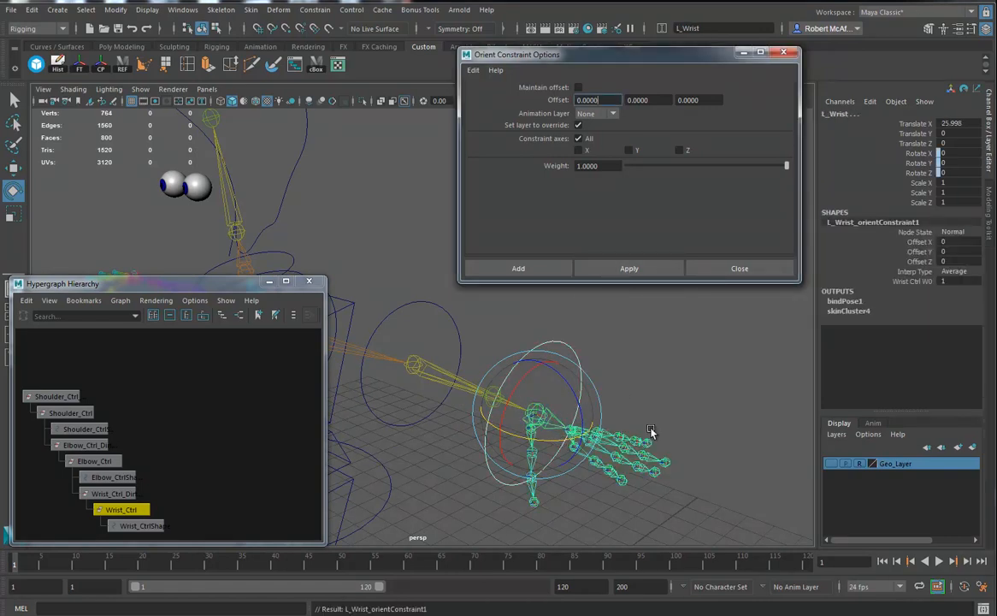
# - Rotate Wrist_Ctrl to test how it drives the hand joints, and undo the test rotation
pyautogui.moveTo(609, 361); pyautogui.dragTo(570, 380)
pyautogui.moveTo(563, 430)
pyautogui.mouseDown()
pyautogui.moveTo(546, 436)
pyautogui.moveTo(590, 388)
pyautogui.moveTo(562, 416)
pyautogui.mouseUp()
pyautogui.hotkey('ctrl', 'z')
# - Close the orient constraint options window
pyautogui.keyDown('alt'); pyautogui.moveTo(713, 414); pyautogui.dragTo(599, 409, button='right'); pyautogui.keyUp('alt')
pyautogui.keyDown('alt'); pyautogui.moveTo(600, 411); pyautogui.dragTo(702, 431); pyautogui.keyUp('alt')
pyautogui.keyDown('alt'); pyautogui.moveTo(630, 429); pyautogui.dragTo(310, 301); pyautogui.keyUp('alt')
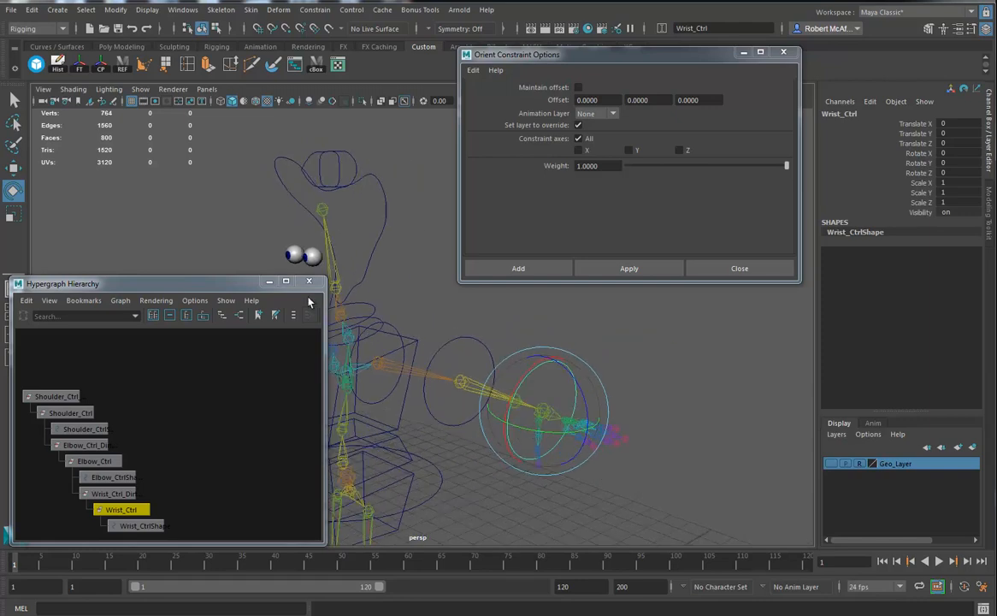
pyautogui.keyDown('alt'); pyautogui.moveTo(267, 434); pyautogui.dragTo(290, 394, button='middle'); pyautogui.keyUp('alt')
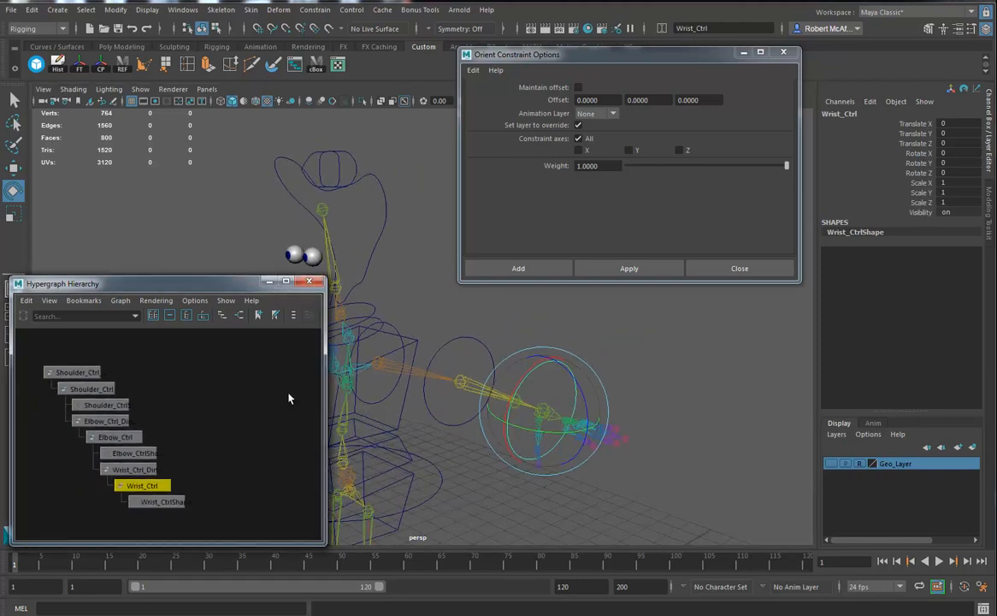
pyautogui.keyDown('alt'); pyautogui.moveTo(539, 438); pyautogui.dragTo(582, 454); pyautogui.keyUp('alt')
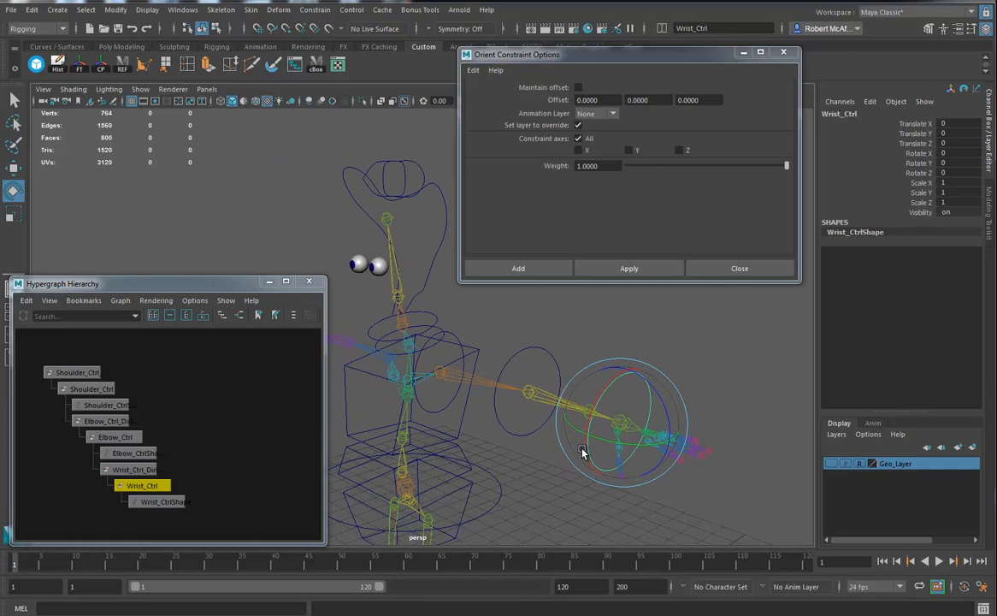
pyautogui.keyDown('alt'); pyautogui.moveTo(582, 453); pyautogui.dragTo(563, 457, button='middle'); pyautogui.keyUp('alt')
pyautogui.keyDown('alt'); pyautogui.moveTo(652, 383); pyautogui.dragTo(660, 405, button='middle'); pyautogui.keyUp('alt')
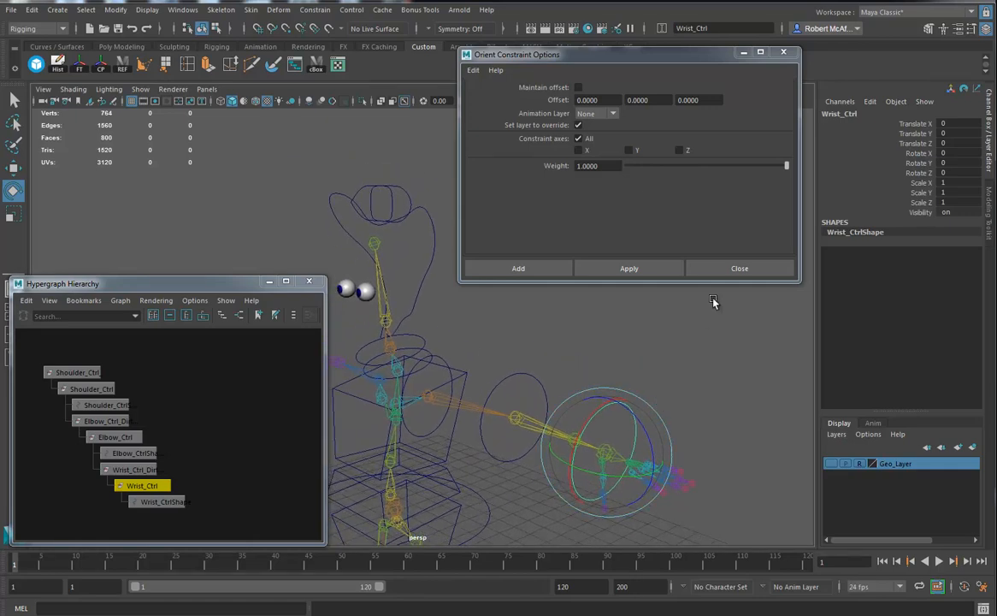
pyautogui.click(750, 275)
# - Rotate Wrist_Ctrl, including about X, to examine how the wrist twists against the forearm, and undo the rotations
pyautogui.keyDown('alt'); pyautogui.moveTo(698, 339); pyautogui.dragTo(643, 281); pyautogui.keyUp('alt')
pyautogui.moveTo(549, 315); pyautogui.dragTo(544, 347)
pyautogui.hotkey('ctrl', 'z')
pyautogui.keyDown('alt'); pyautogui.moveTo(519, 389); pyautogui.dragTo(570, 387, button='right'); pyautogui.keyUp('alt')
pyautogui.moveTo(584, 336)
pyautogui.mouseDown()
pyautogui.moveTo(570, 350)
pyautogui.moveTo(577, 337)
pyautogui.mouseUp()
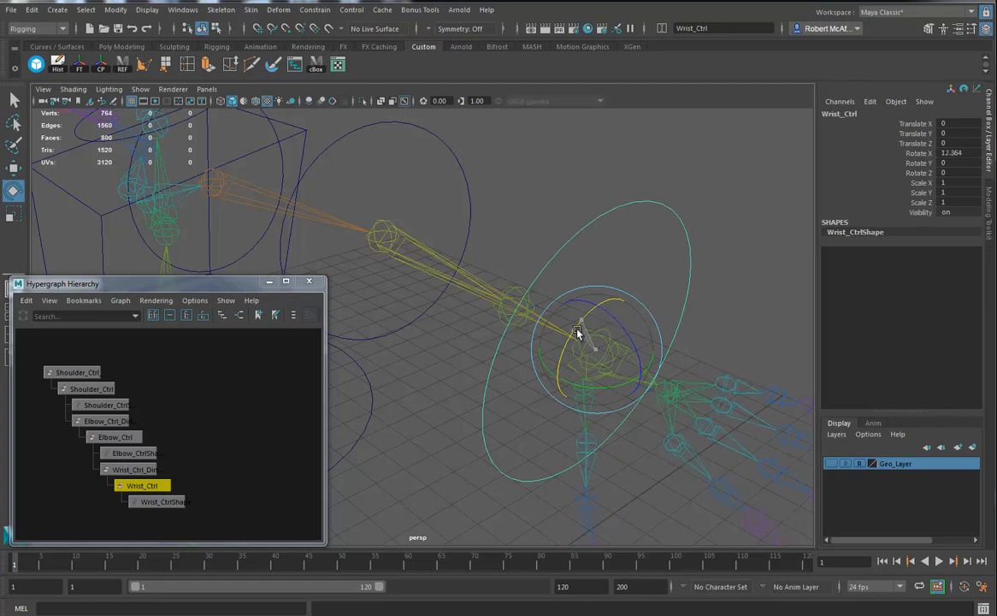
pyautogui.hotkey('ctrl', 'z')
# - Rotate the L_Ulna joint about X to test the forearm twist, and undo the rotation
pyautogui.click(522, 296)
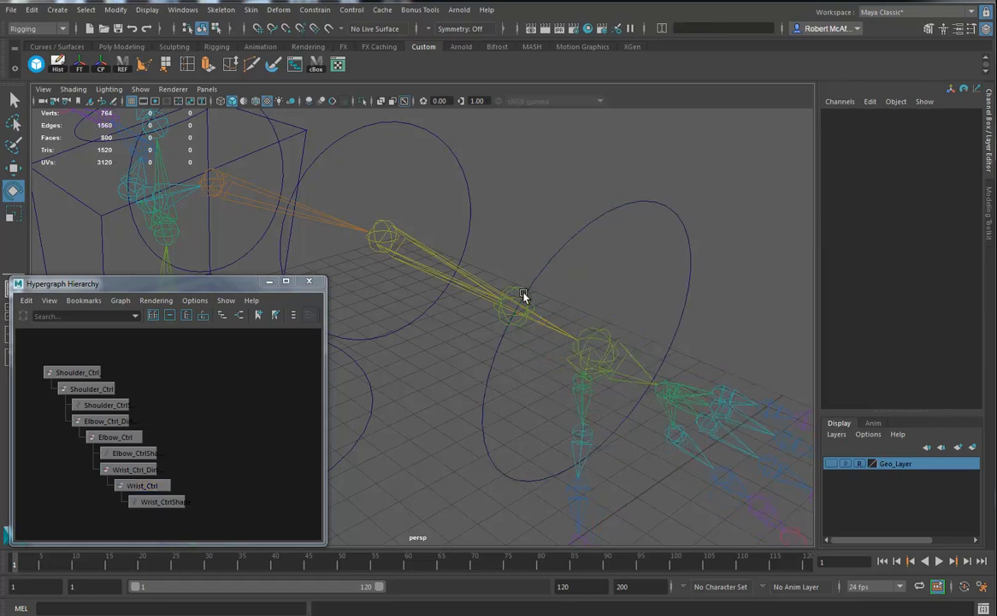
pyautogui.click(519, 296)
pyautogui.moveTo(493, 270); pyautogui.dragTo(512, 292)
pyautogui.hotkey('ctrl', 'z')
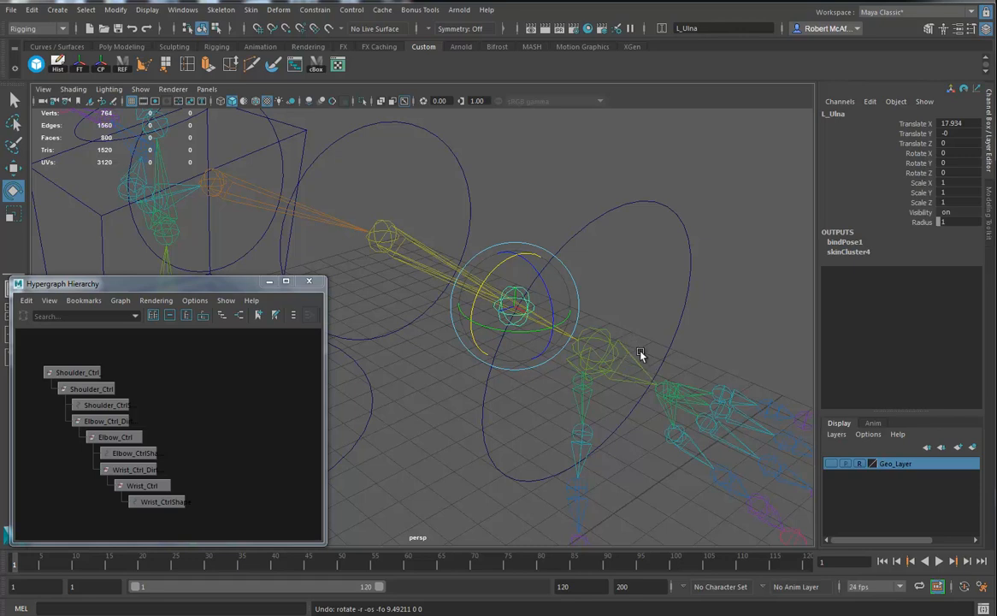
# - Create an expression on L_Ulna's Rotate X reading L_Ulna.rotateX = L_Wrist.rotateX
pyautogui.click(919, 155)
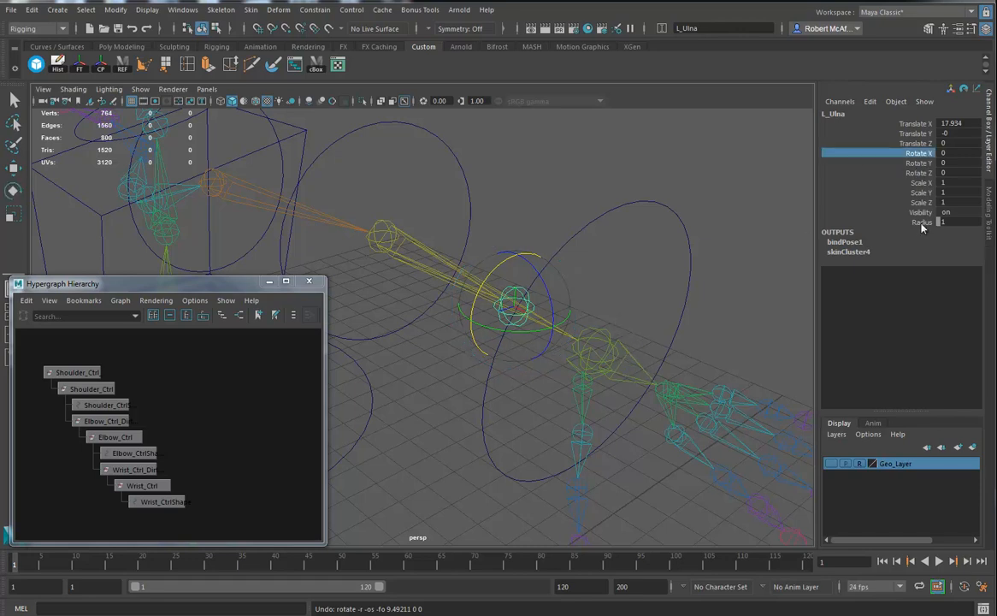
pyautogui.click(871, 102)
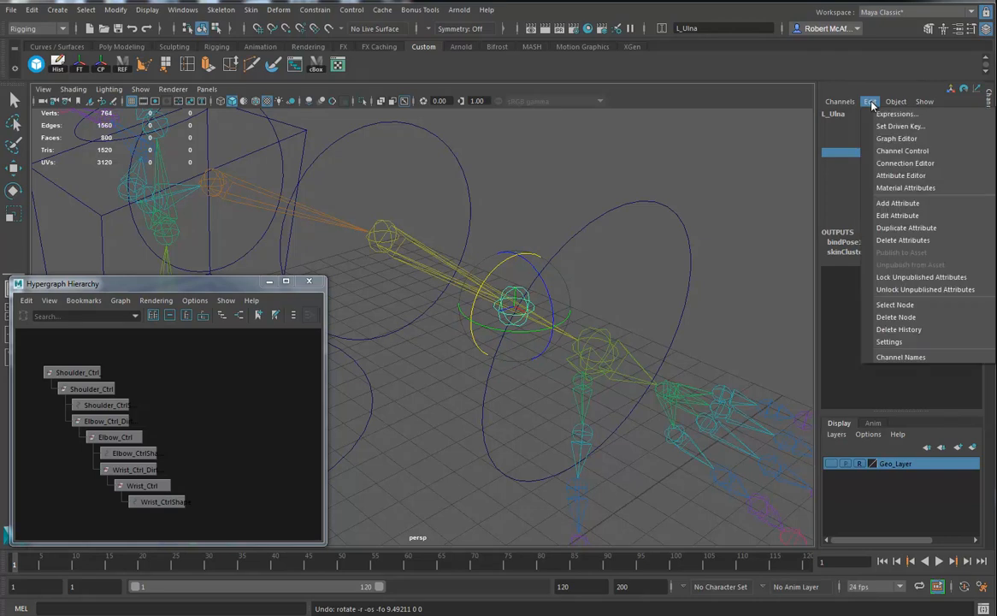
pyautogui.click(897, 113)
pyautogui.moveTo(567, 209); pyautogui.dragTo(204, 144)
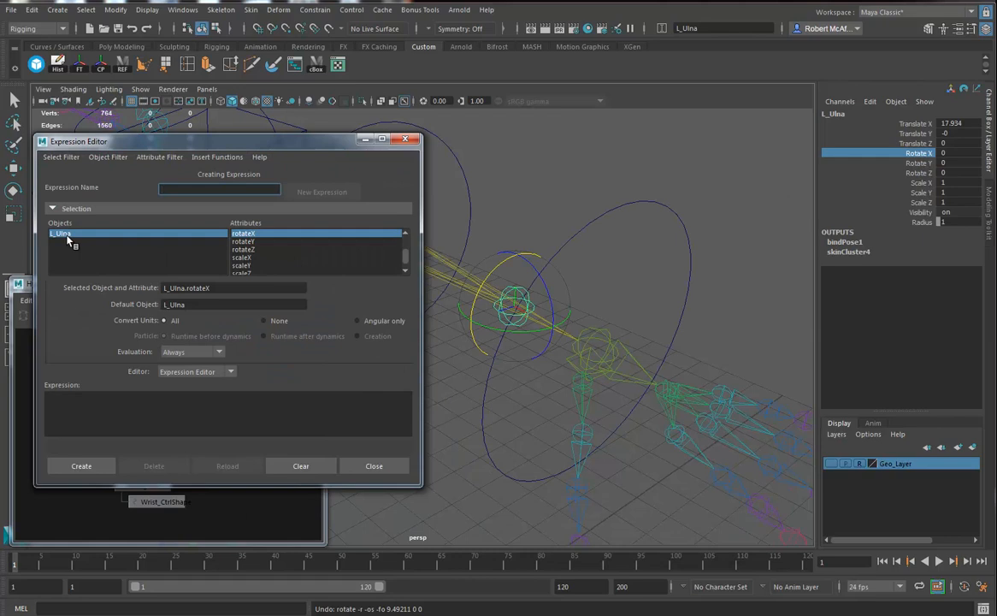
pyautogui.doubleClick(183, 287)
pyautogui.moveTo(188, 288); pyautogui.dragTo(135, 387)
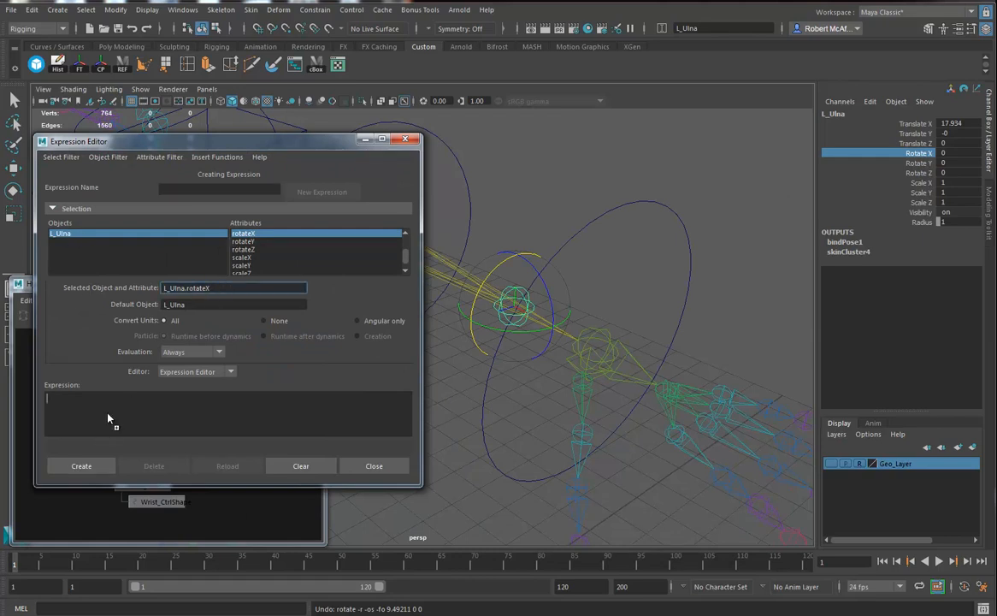
pyautogui.click(132, 399)
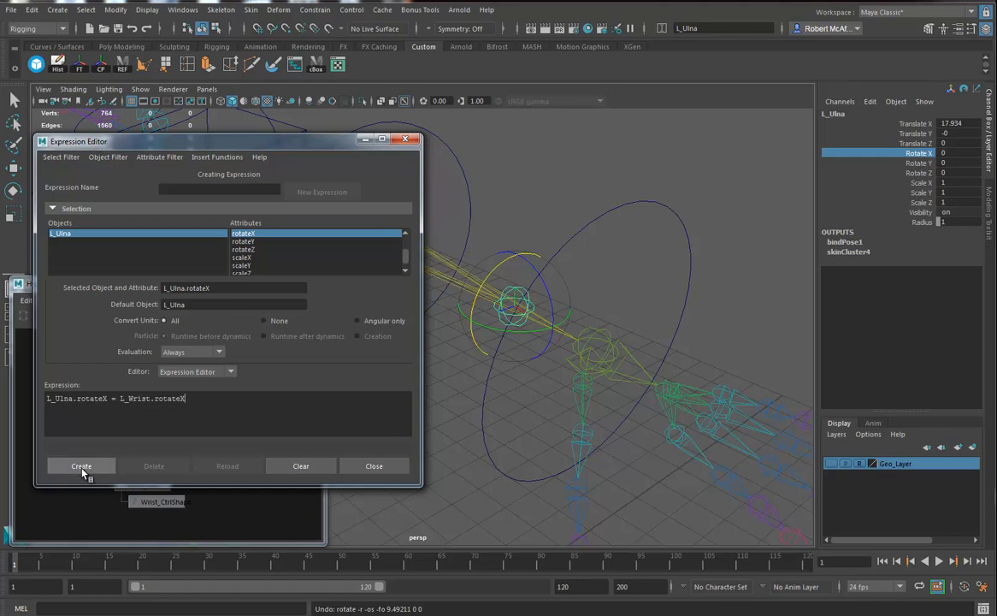
pyautogui.click(81, 466)
# - Rotate Wrist_Ctrl about X to test the forearm twist expression, and undo the rotation
pyautogui.click(690, 265)
pyautogui.moveTo(588, 323)
pyautogui.mouseDown()
pyautogui.moveTo(575, 327)
pyautogui.moveTo(583, 339)
pyautogui.moveTo(611, 315)
pyautogui.moveTo(587, 332)
pyautogui.mouseUp()
pyautogui.hotkey('ctrl', 'z')
pyautogui.hotkey('ctrl', 'z')
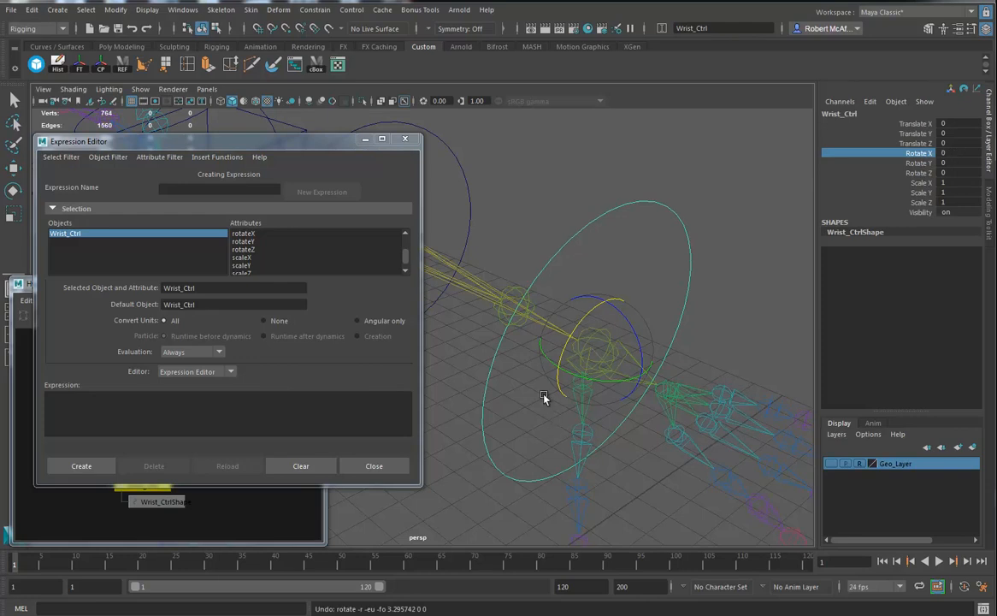
# - Edit L_Ulna's Rotate X expression to read L_Ulna.rotateX = L_Wrist.rotateX * 0.5
pyautogui.click(514, 294)
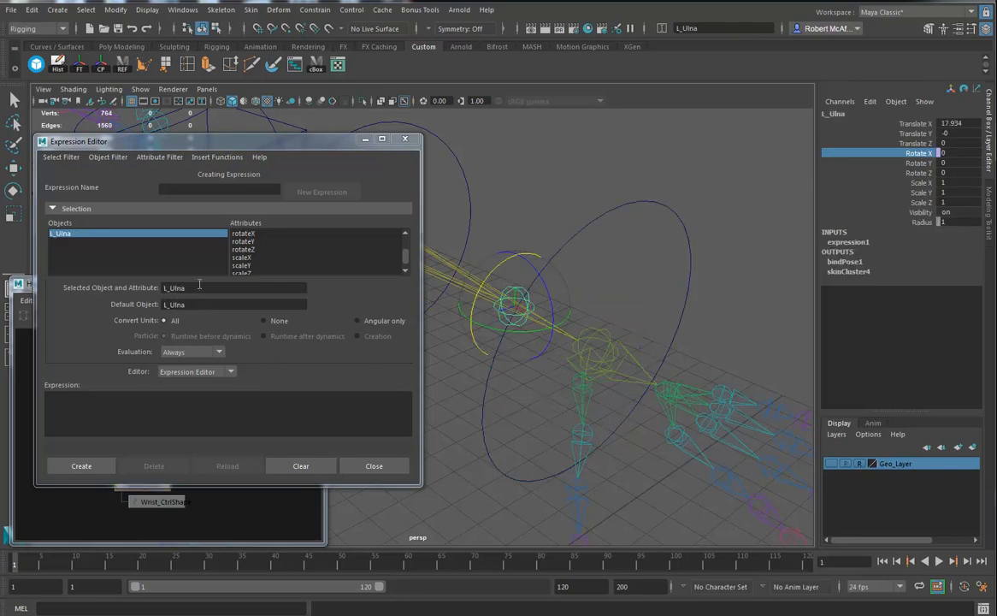
pyautogui.click(256, 234)
pyautogui.click(198, 398)
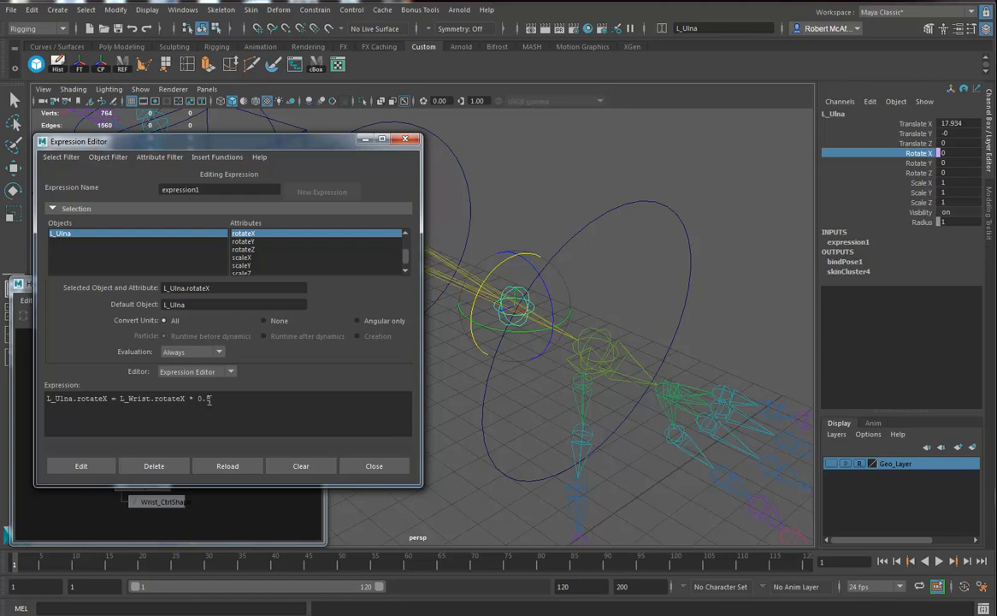
pyautogui.click(82, 471)
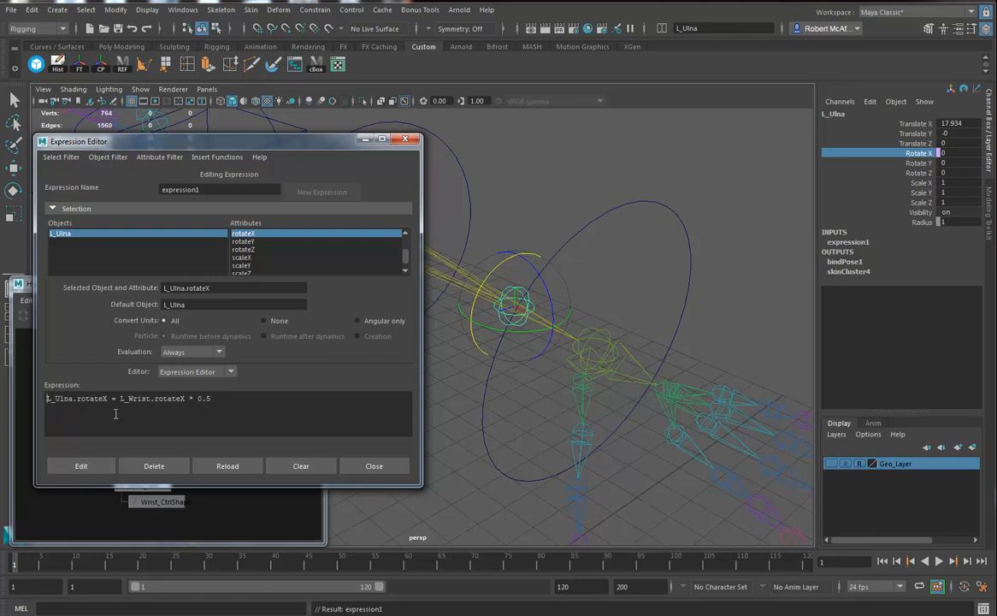
# - Rotate Wrist_Ctrl to test the halved forearm twist, and undo the rotation
pyautogui.click(585, 234)
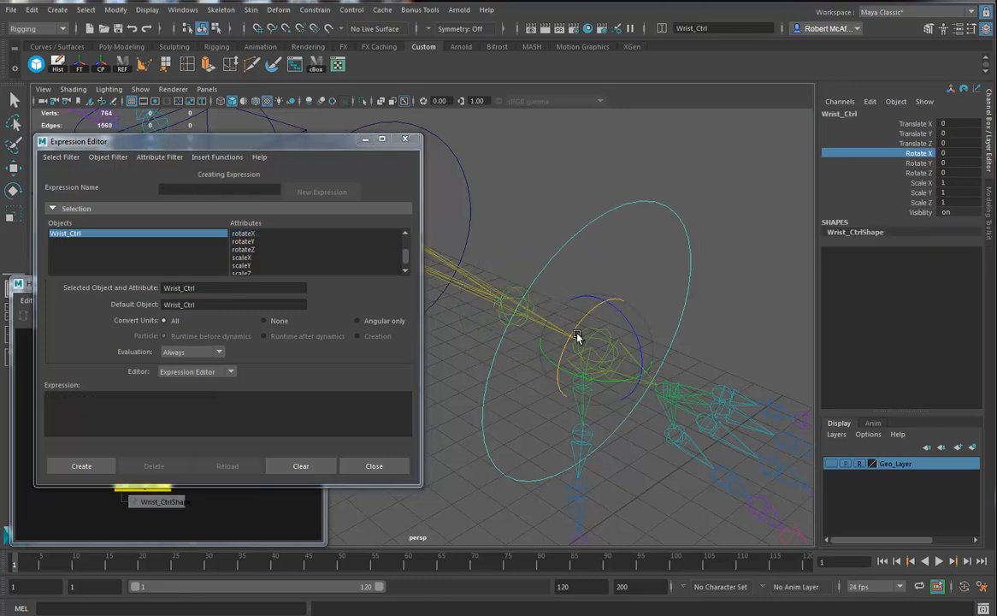
pyautogui.moveTo(579, 326); pyautogui.dragTo(632, 351)
pyautogui.hotkey('ctrl', 'z')
# - Close the Expression Editor and the Hypergraph Hierarchy window
pyautogui.click(407, 139)
pyautogui.keyDown('alt'); pyautogui.moveTo(677, 367); pyautogui.dragTo(503, 323, button='right'); pyautogui.keyUp('alt')
pyautogui.keyDown('alt'); pyautogui.moveTo(504, 323); pyautogui.dragTo(522, 363); pyautogui.keyUp('alt')
pyautogui.keyDown('alt'); pyautogui.moveTo(522, 363); pyautogui.dragTo(640, 434, button='right'); pyautogui.keyUp('alt')
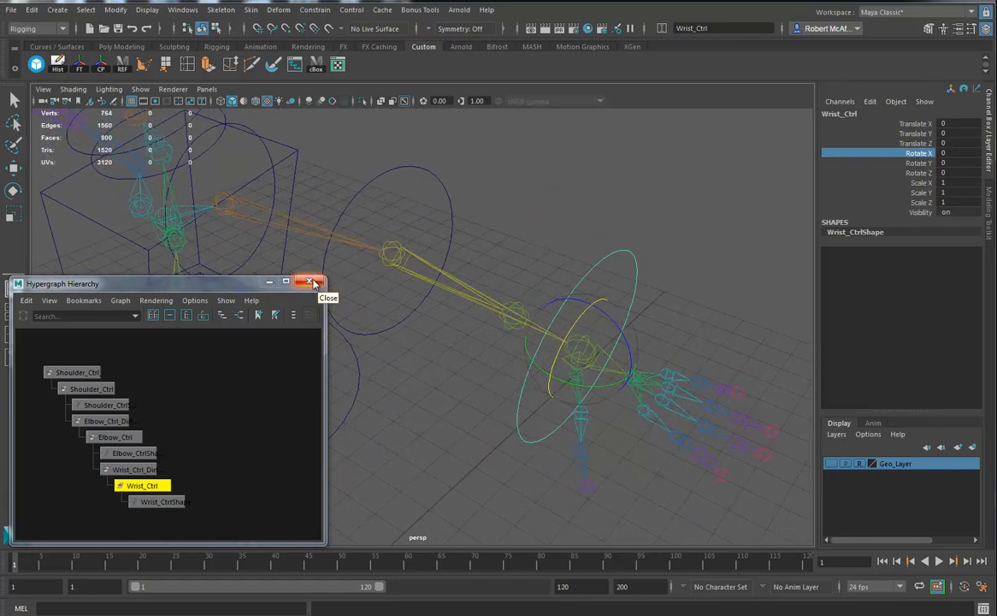
pyautogui.click(316, 284)
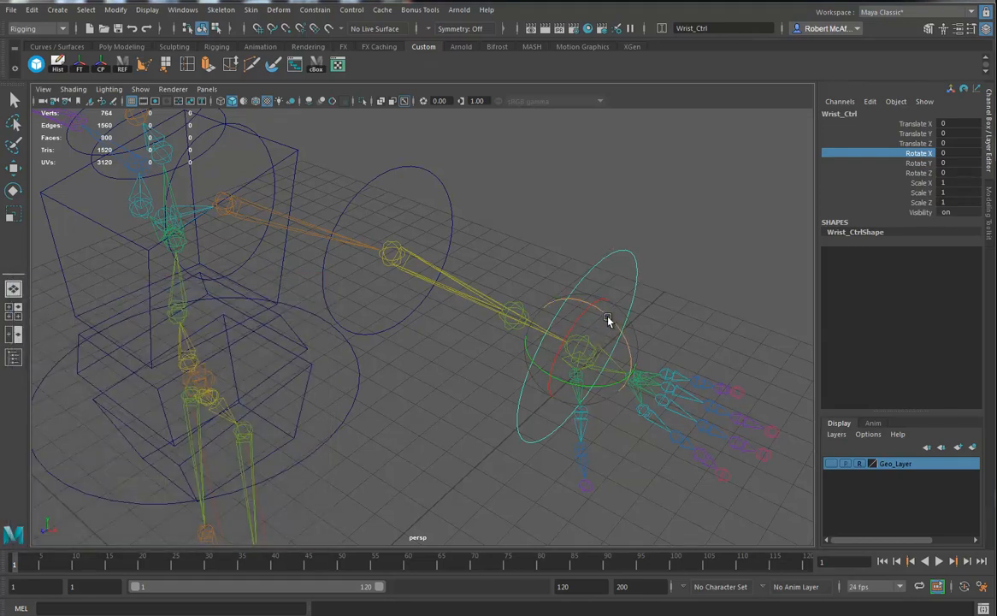
# - Activate the Rotate tool, test-rotate Wrist_Ctrl once more, and undo the rotation
pyautogui.click(13, 190)
pyautogui.moveTo(599, 394); pyautogui.dragTo(597, 339)
pyautogui.hotkey('ctrl', 'z')
# - Add a keyable float attribute named Index to Wrist_Ctrl, with minimum -10, maximum 10 and default 0
pyautogui.keyDown('alt'); pyautogui.moveTo(630, 387); pyautogui.dragTo(574, 349); pyautogui.keyUp('alt')
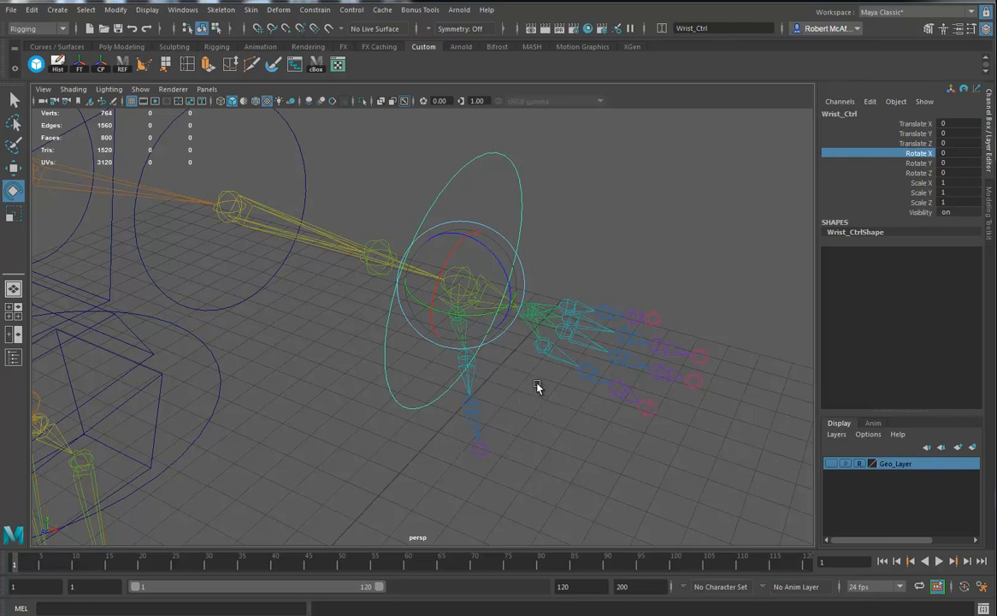
pyautogui.keyDown('alt'); pyautogui.moveTo(529, 382); pyautogui.dragTo(459, 393, button='middle'); pyautogui.keyUp('alt')
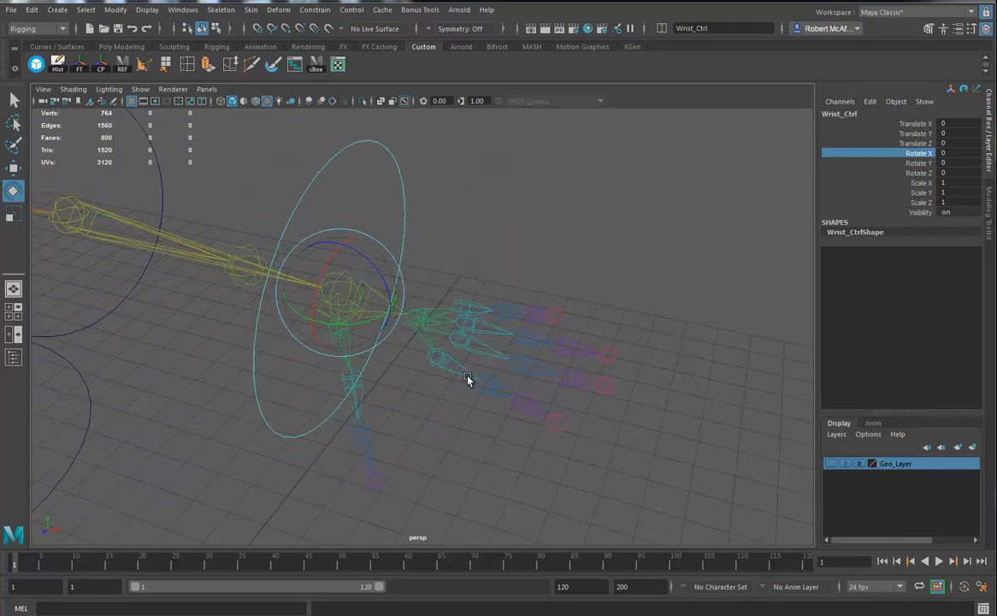
pyautogui.keyDown('alt'); pyautogui.moveTo(466, 415); pyautogui.dragTo(504, 377); pyautogui.keyUp('alt')
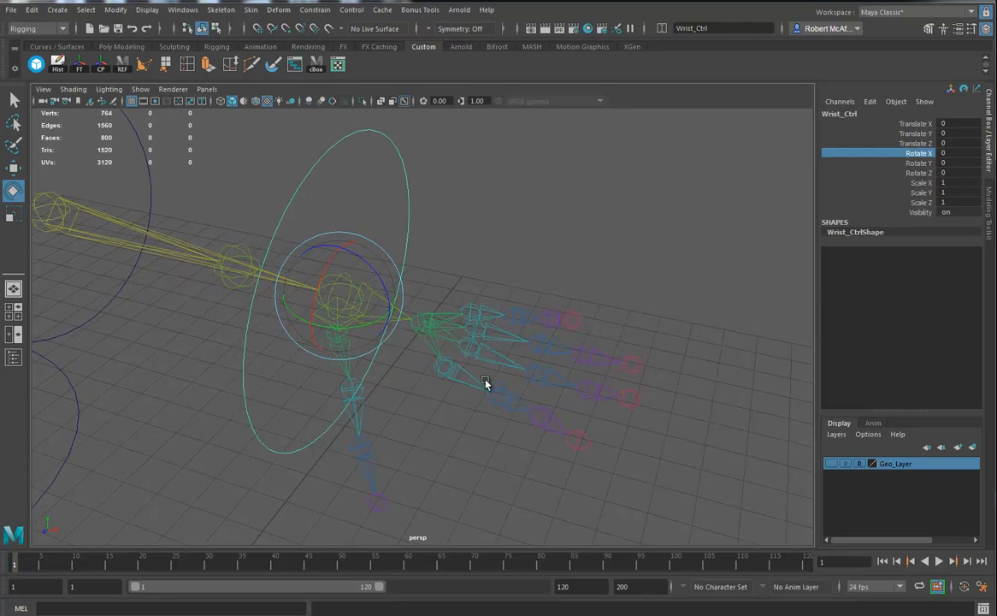
pyautogui.keyDown('alt'); pyautogui.moveTo(630, 394); pyautogui.dragTo(417, 189); pyautogui.keyUp('alt')
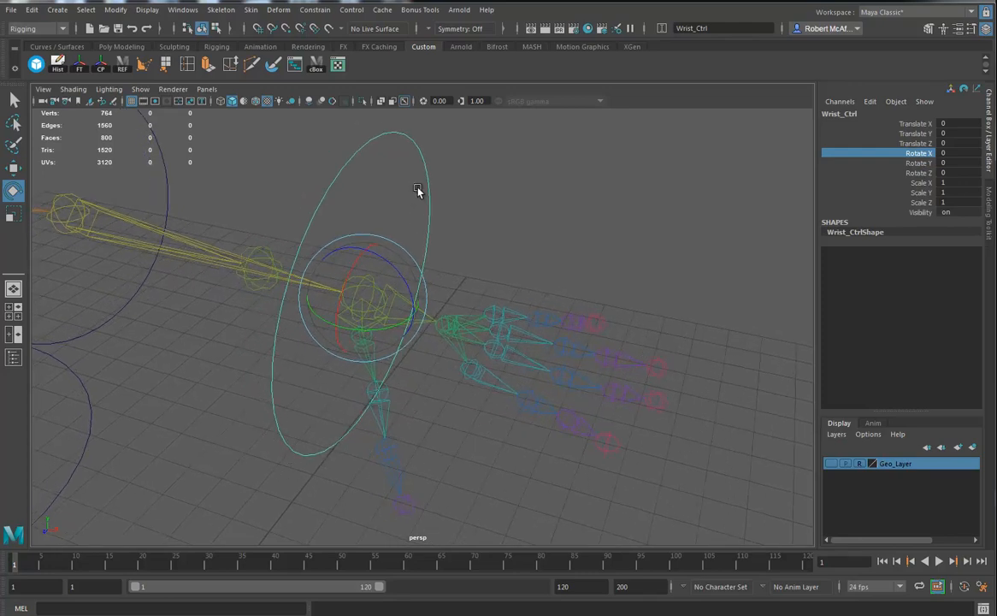
pyautogui.click(870, 101)
pyautogui.click(898, 203)
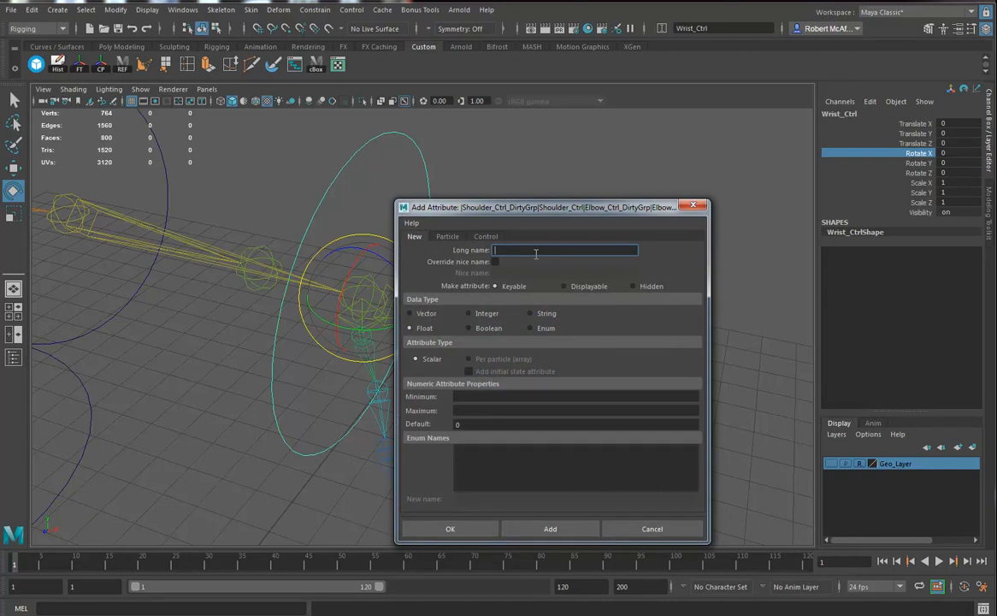
pyautogui.write('Index')
pyautogui.click(477, 397)
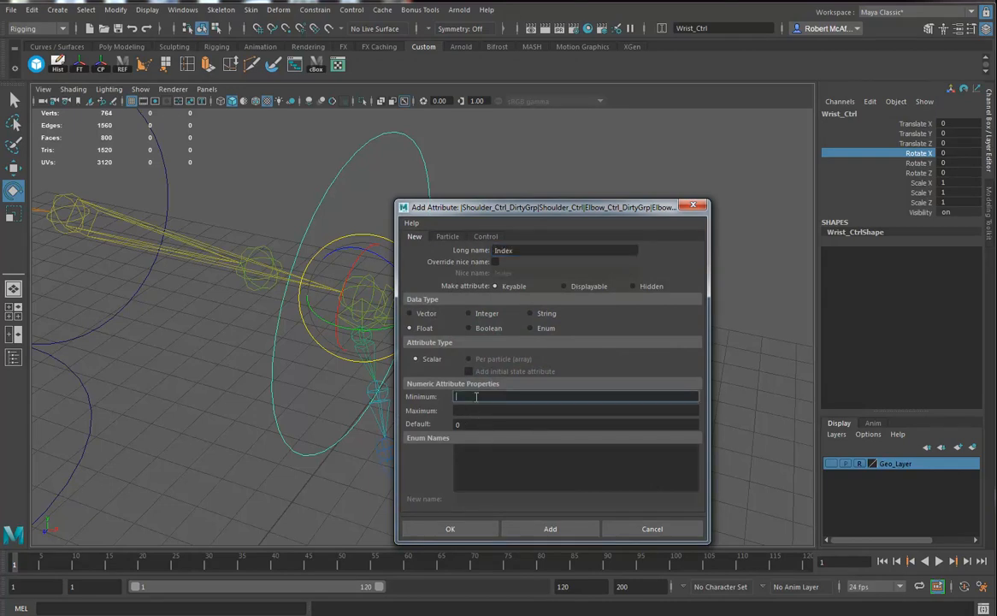
pyautogui.write('-10')
pyautogui.press('Tab')
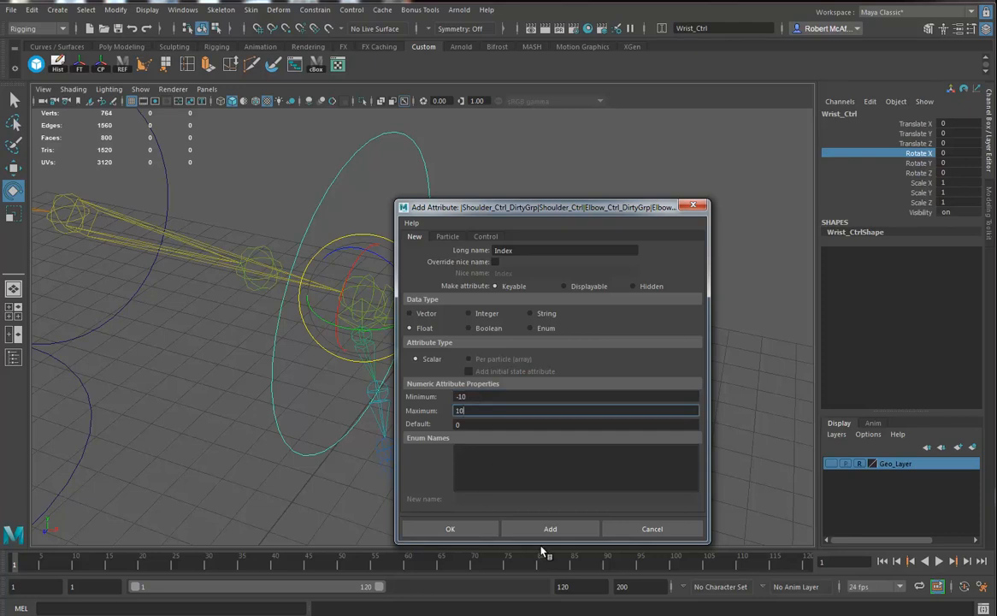
pyautogui.click(541, 529)
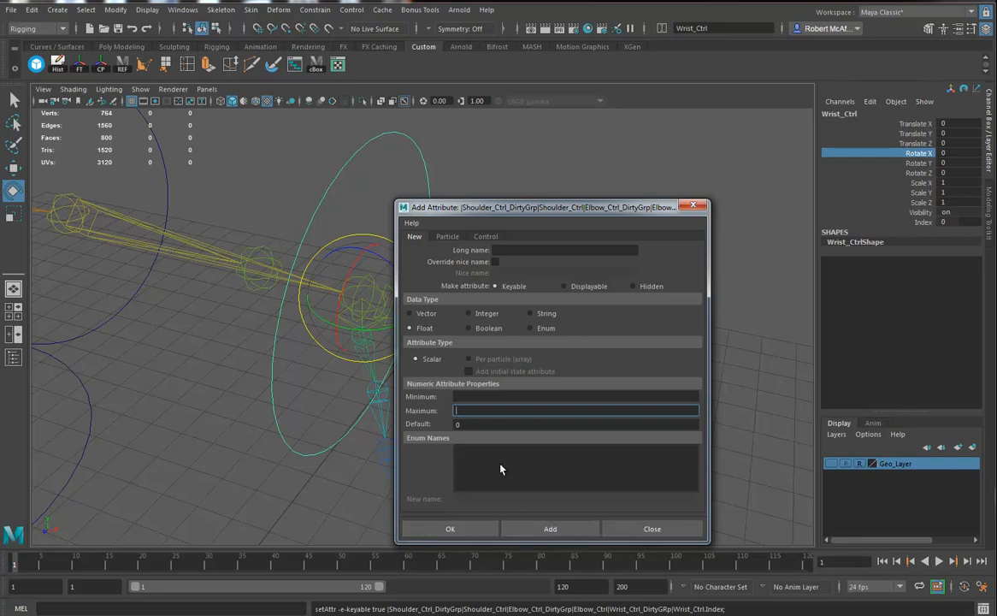
# - Add a keyable float attribute named Mid to Wrist_Ctrl, with minimum -10, maximum 10 and default 0
pyautogui.click(506, 248)
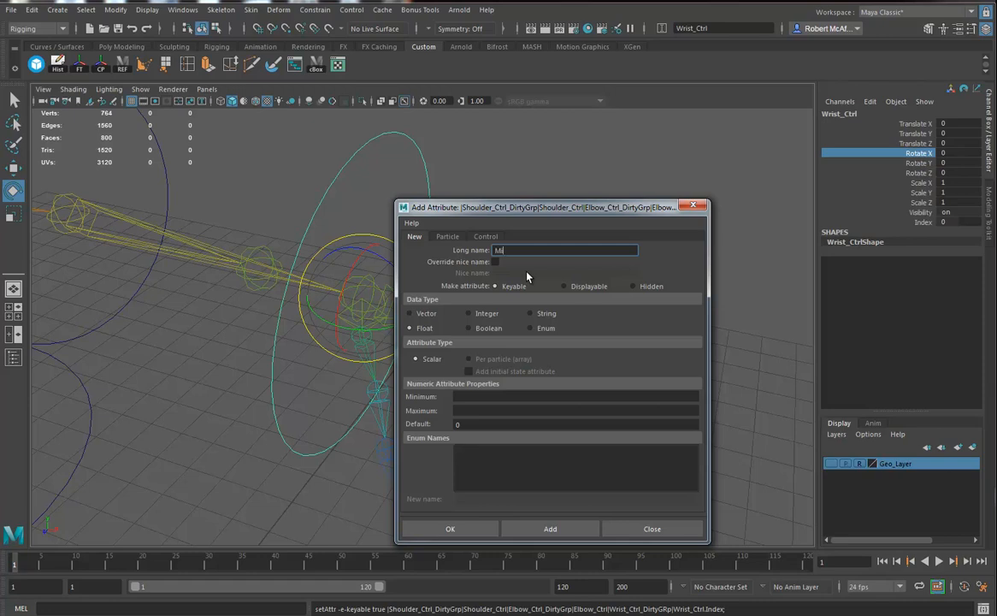
pyautogui.click(527, 394)
pyautogui.write('-10')
pyautogui.press('Tab')
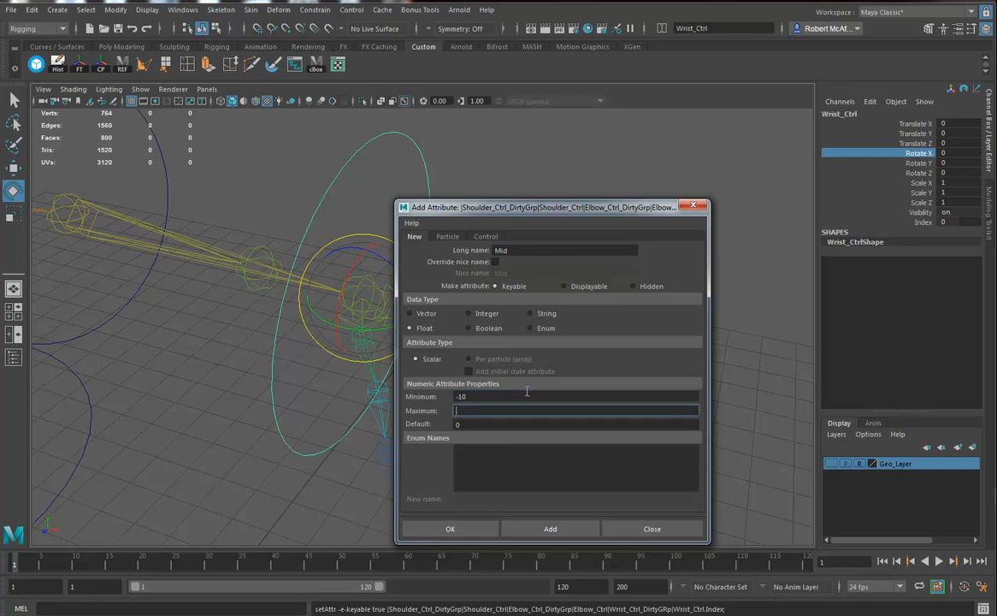
pyautogui.write('10')
pyautogui.click(551, 529)
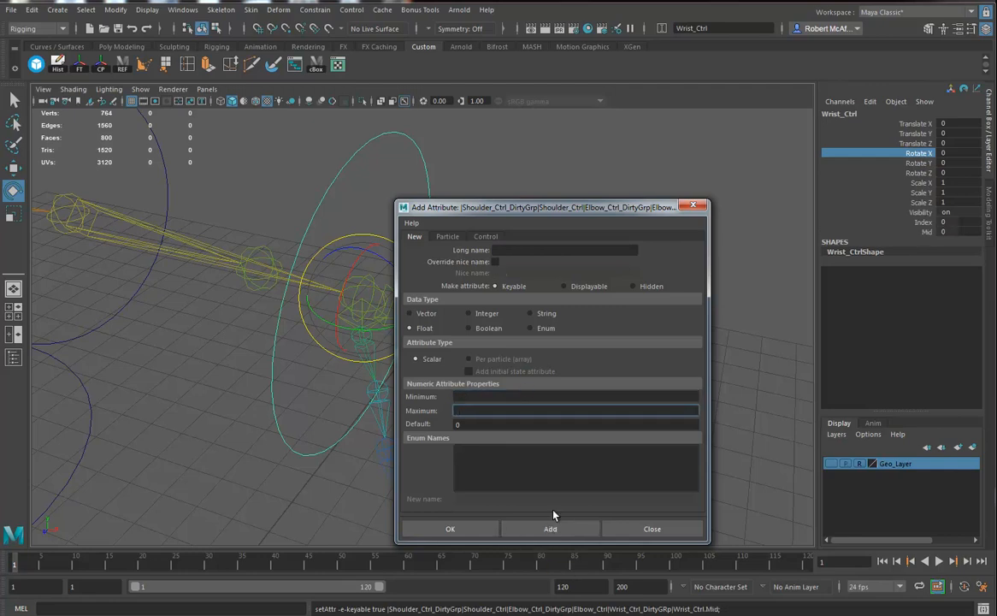
# - Add a keyable float attribute named Ring to Wrist_Ctrl, with minimum -10, maximum 10 and default 0
pyautogui.click(539, 250)
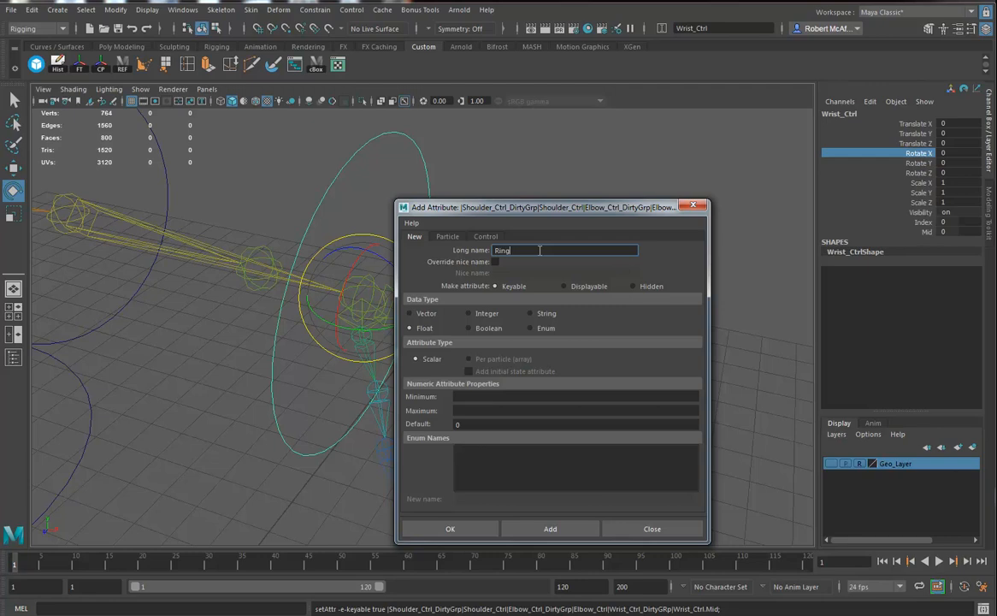
pyautogui.click(521, 398)
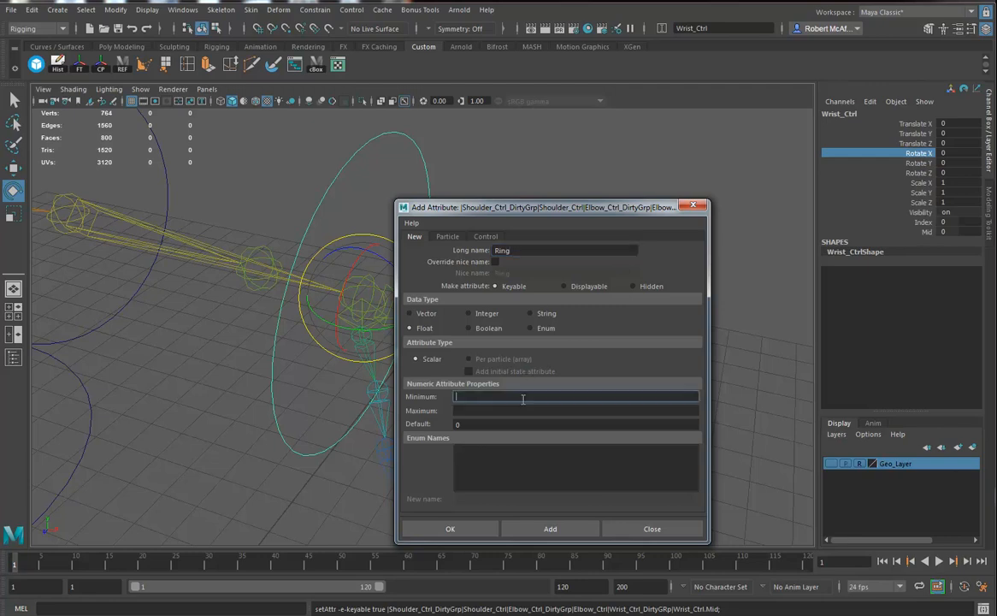
pyautogui.write('-10')
pyautogui.press('Tab')
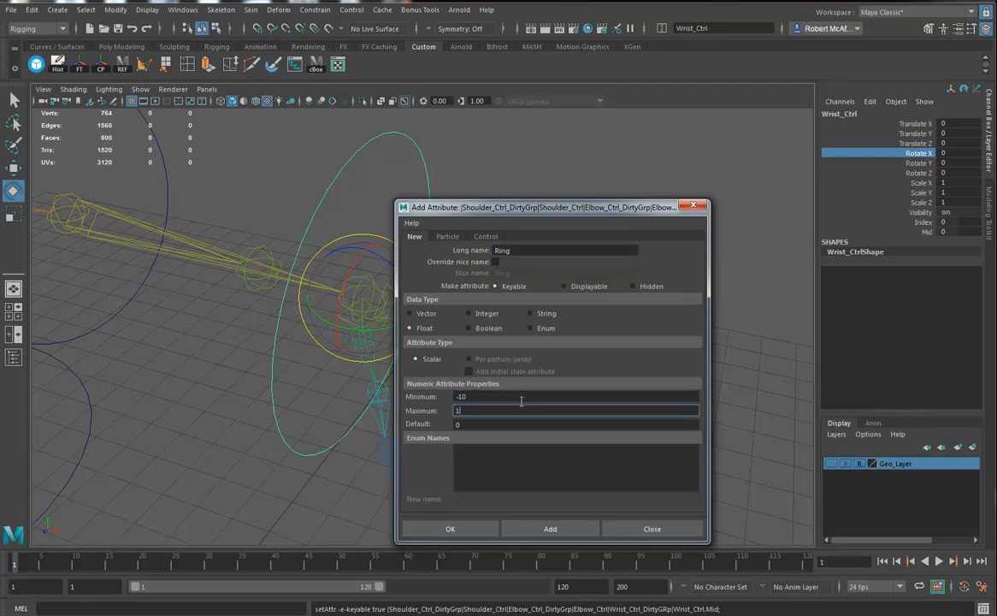
pyautogui.click(561, 528)
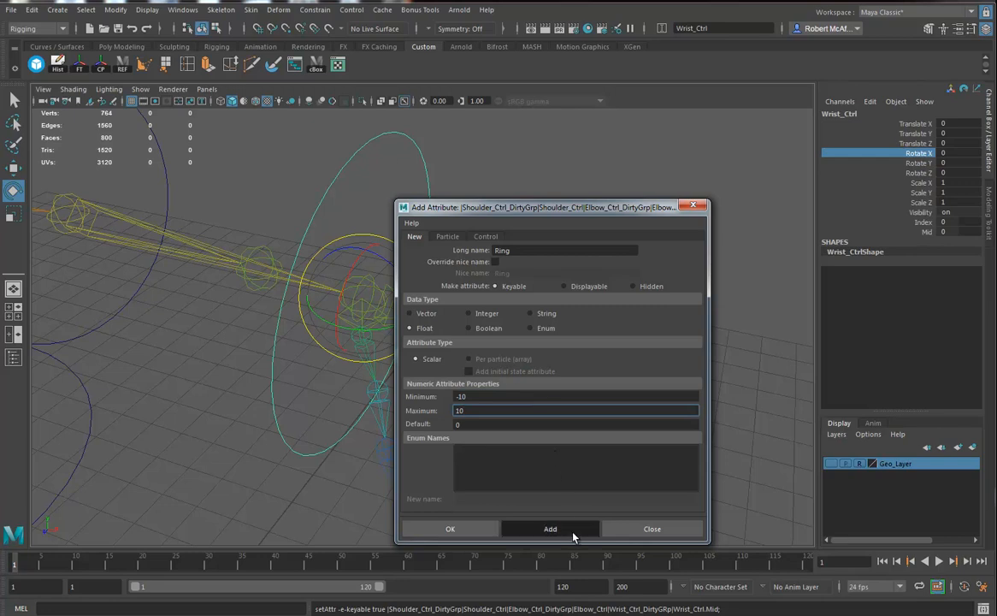
# - Add a keyable float attribute named Pinky to Wrist_Ctrl, with minimum -10, maximum 10 and default 0
pyautogui.click(578, 250)
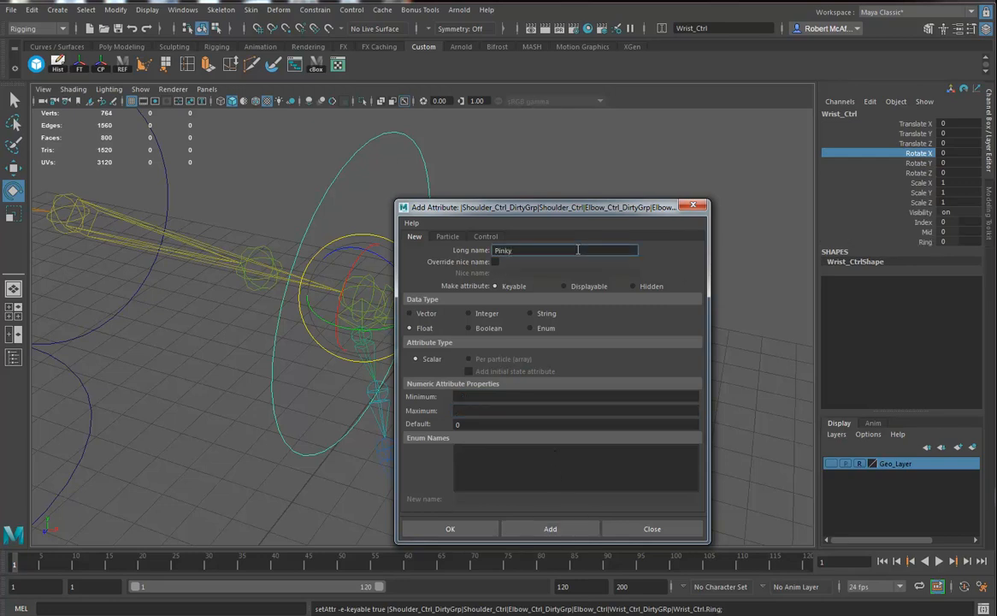
pyautogui.press('Tab')
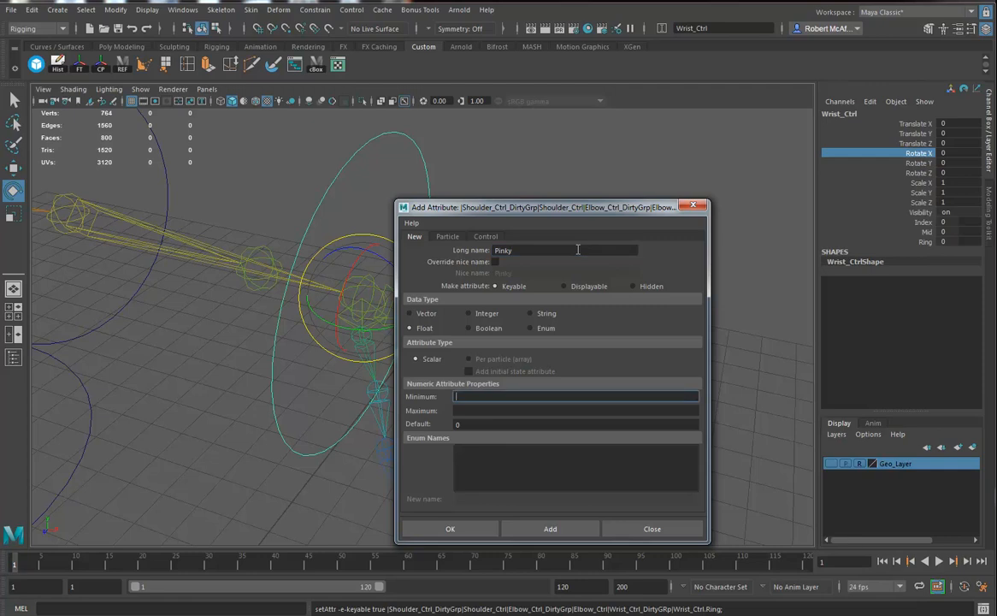
pyautogui.write('-10')
pyautogui.press('Tab')
pyautogui.write('1')
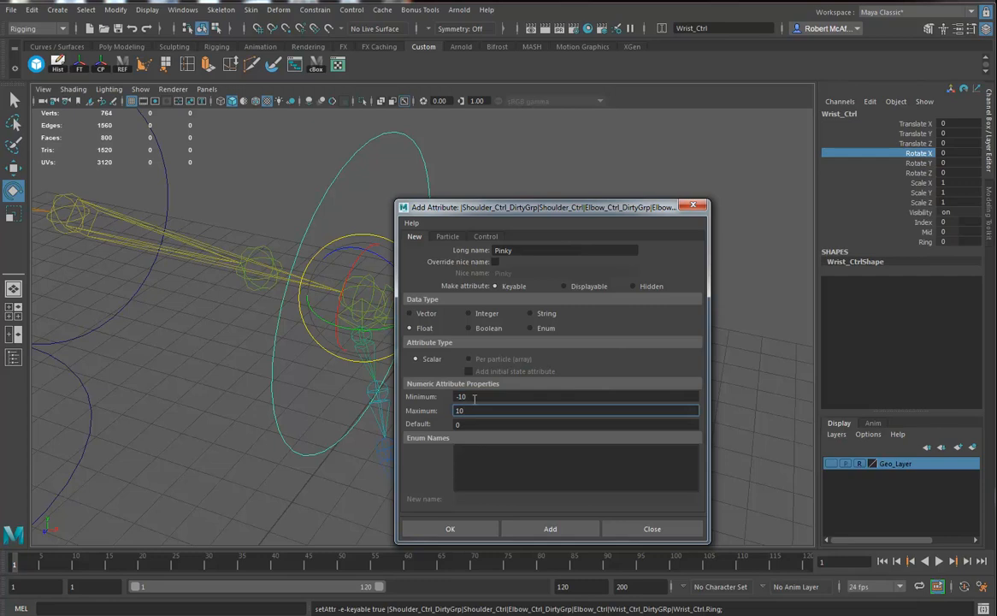
pyautogui.write('0')
pyautogui.click(558, 529)
# - Add a keyable float attribute named Thumb to Wrist_Ctrl, with minimum -10 and default 0, and close the Add Attribute dialog
pyautogui.click(510, 250)
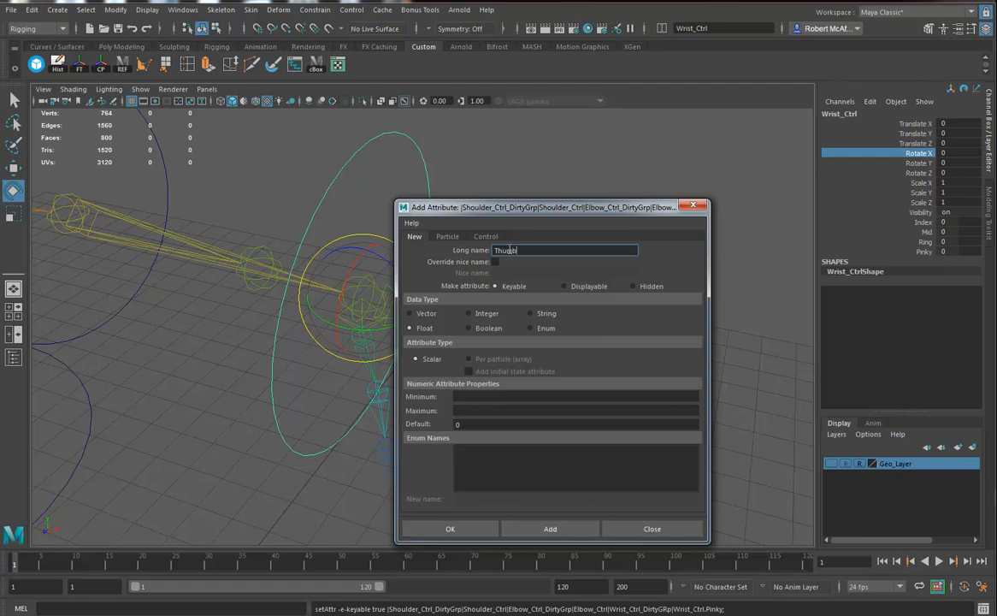
pyautogui.press('Tab')
pyautogui.write('-10')
pyautogui.press('Tab')
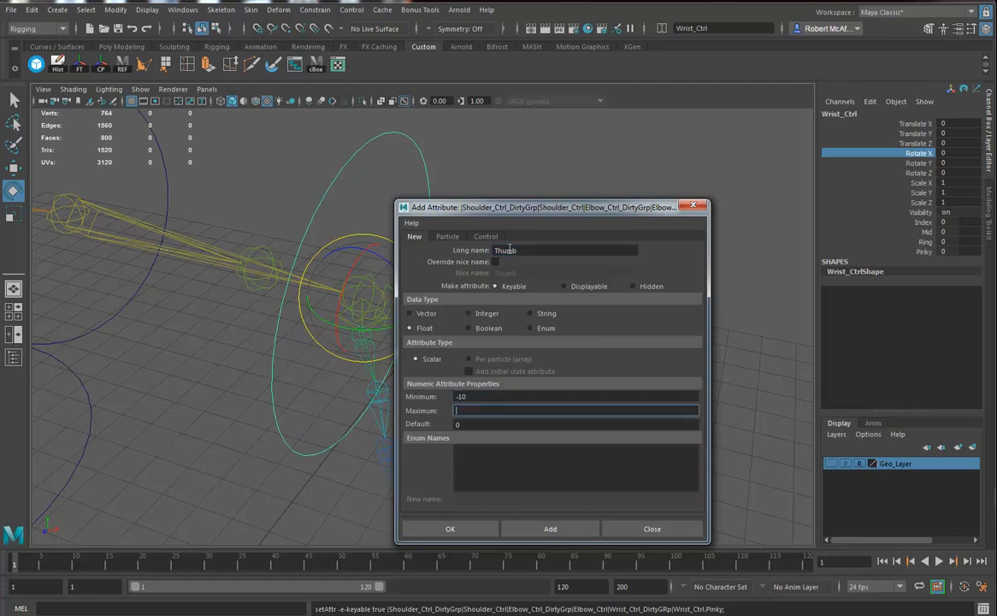
pyautogui.click(450, 528)
# - Make Geo_Layer visible so the hand mesh shows around the finger joints
pyautogui.keyDown('alt'); pyautogui.moveTo(675, 407); pyautogui.dragTo(525, 408); pyautogui.keyUp('alt')
pyautogui.keyDown('alt'); pyautogui.moveTo(525, 327); pyautogui.dragTo(594, 382); pyautogui.keyUp('alt')
pyautogui.keyDown('alt'); pyautogui.moveTo(657, 371); pyautogui.dragTo(670, 363); pyautogui.keyUp('alt')
pyautogui.keyDown('alt'); pyautogui.moveTo(601, 349); pyautogui.dragTo(557, 419); pyautogui.keyUp('alt')
pyautogui.click(830, 464)
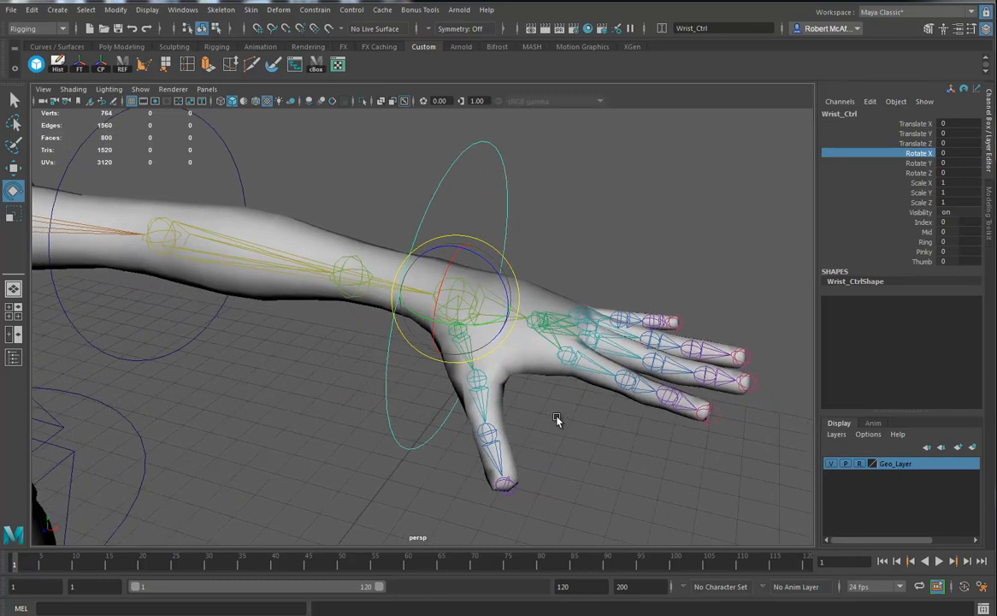
# - Select joints L_Index1, L_Index2 and L_Index3, test-rotate them about Z, and undo the rotation
pyautogui.click(590, 382)
pyautogui.keyDown('alt'); pyautogui.moveTo(632, 429); pyautogui.dragTo(604, 395); pyautogui.keyUp('alt')
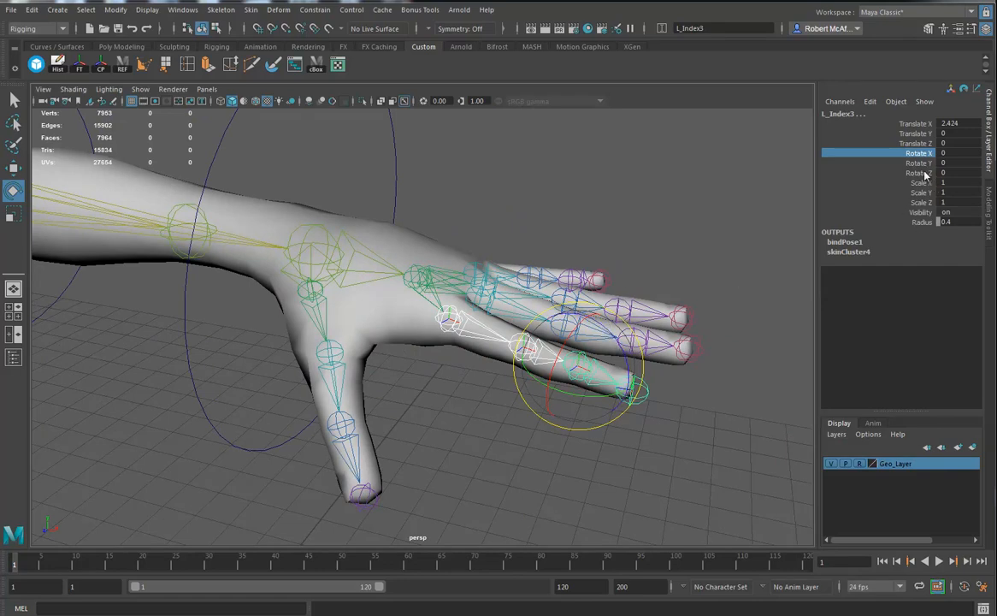
pyautogui.click(852, 173)
pyautogui.moveTo(608, 363); pyautogui.dragTo(626, 346)
pyautogui.hotkey('ctrl', 'z')
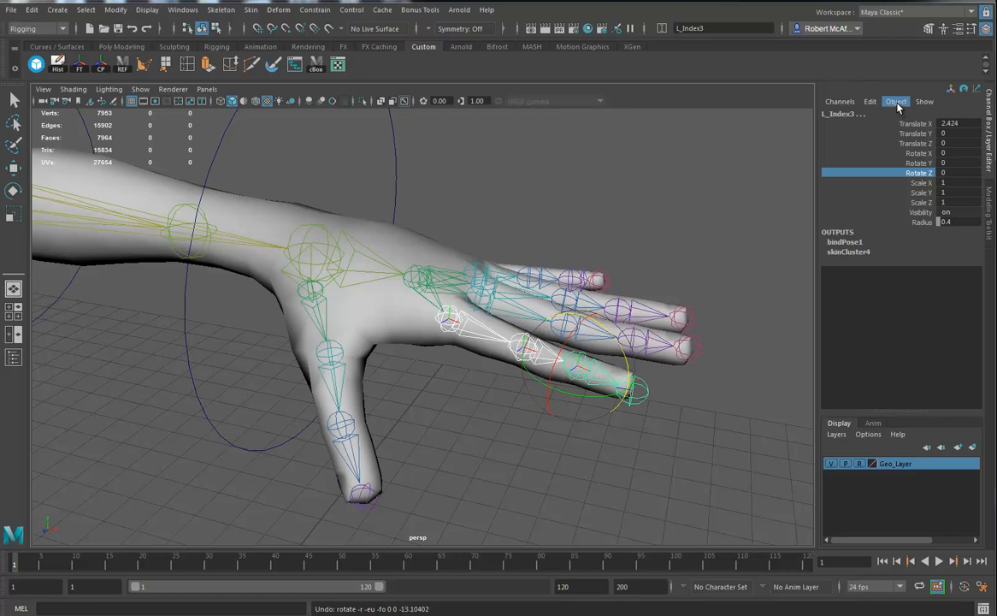
# - Set up a driven key with Wrist_Ctrl's Index attribute driving Rotate Z of L_Index1, L_Index2 and L_Index3
pyautogui.click(870, 101)
pyautogui.click(885, 127)
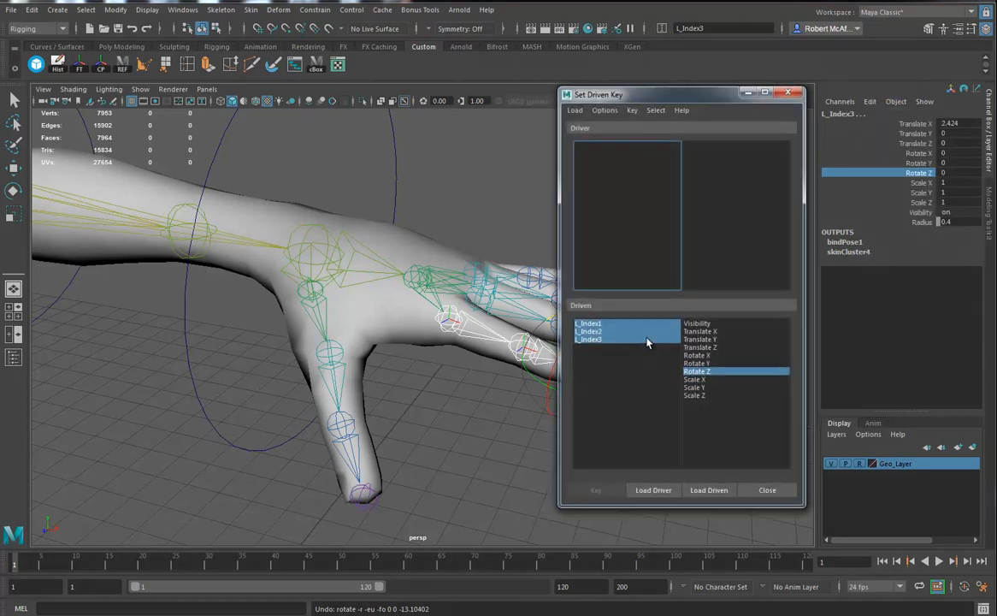
pyautogui.click(394, 197)
pyautogui.click(653, 490)
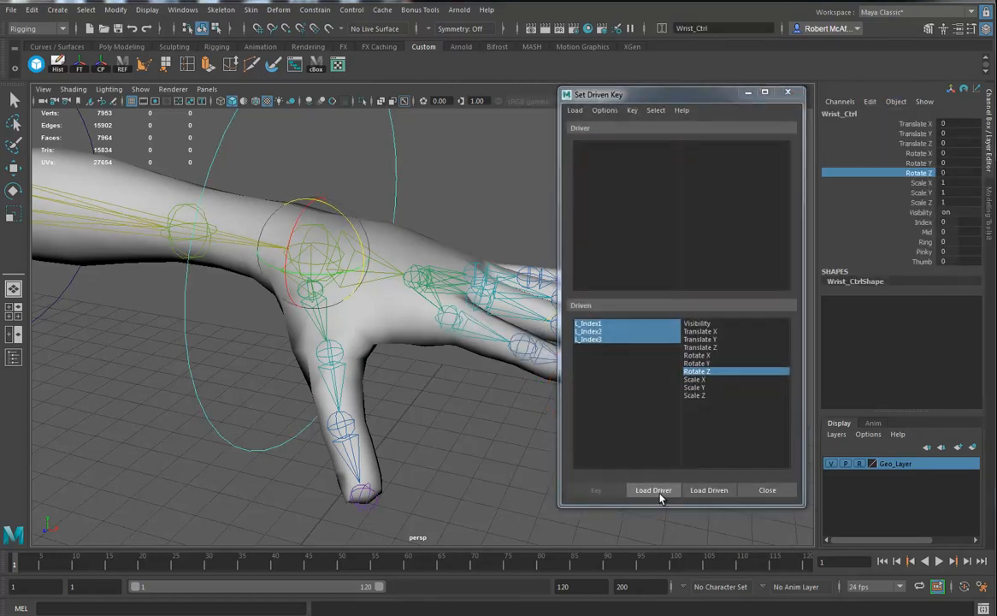
pyautogui.click(690, 227)
# - Set a driven key for the unrotated index finger joints with Wrist_Ctrl's Index at 0
pyautogui.keyDown('alt'); pyautogui.moveTo(532, 375); pyautogui.dragTo(490, 382); pyautogui.keyUp('alt')
pyautogui.scroll(-3, 490, 382)
pyautogui.keyDown('alt'); pyautogui.moveTo(490, 382); pyautogui.dragTo(438, 415, button='middle'); pyautogui.keyUp('alt')
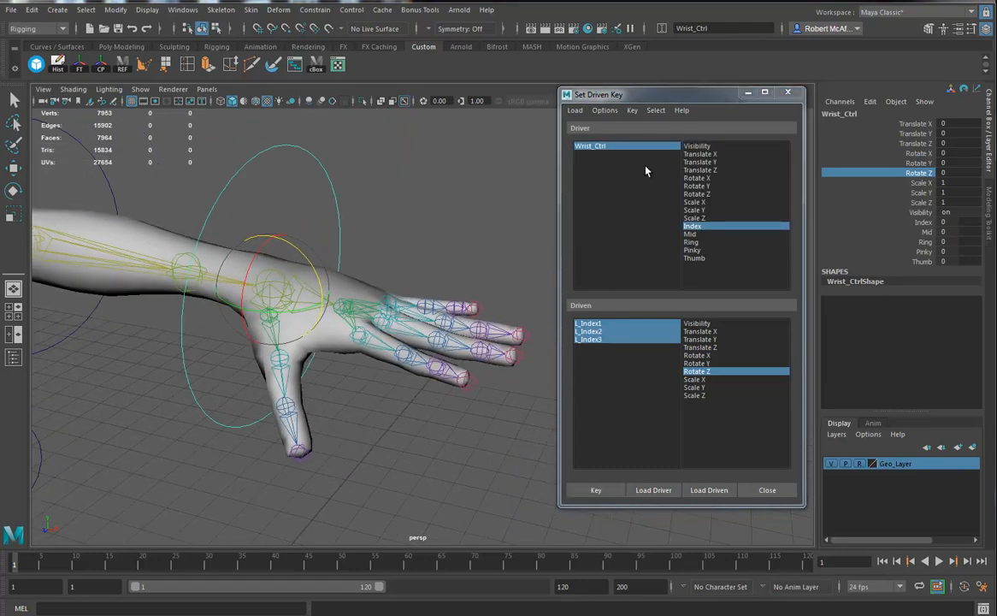
pyautogui.click(927, 222)
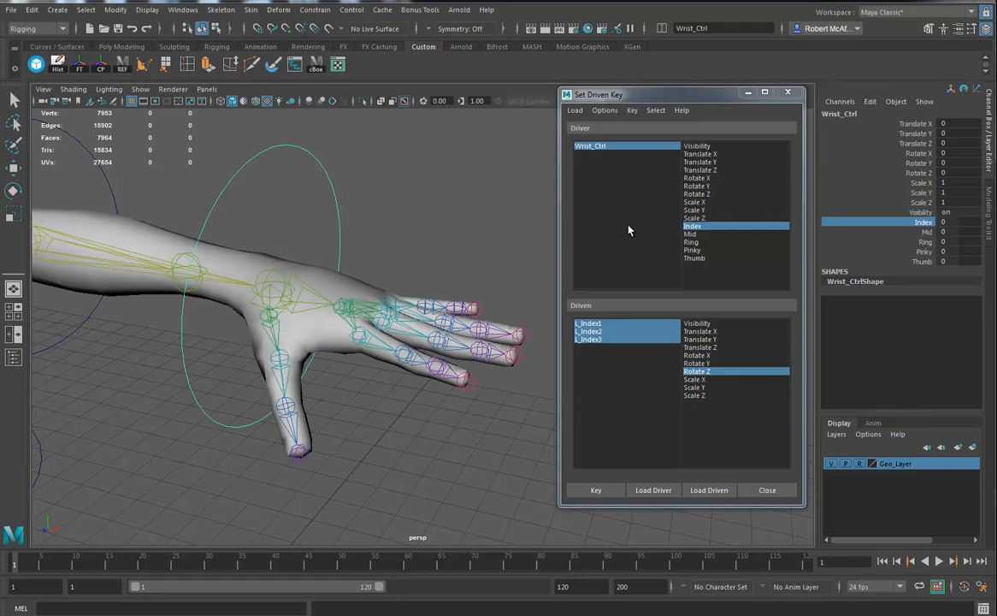
pyautogui.click(598, 491)
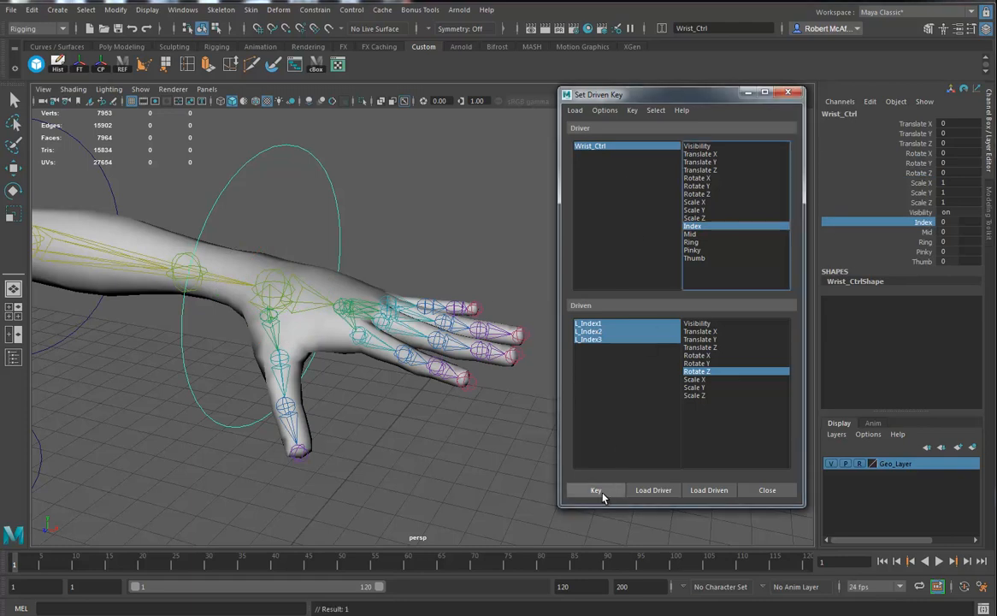
# - Set Index to 10, curl the three index joints to about -105 in Rotate Z, and set a driven key
pyautogui.moveTo(442, 188); pyautogui.dragTo(631, 208, button='middle')
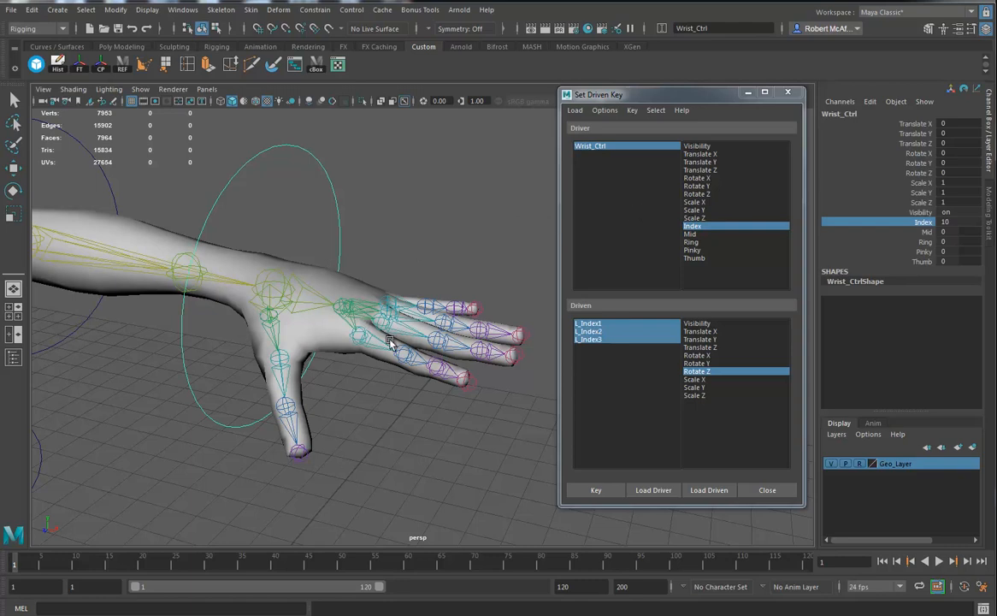
pyautogui.moveTo(592, 324); pyautogui.dragTo(592, 340)
pyautogui.moveTo(468, 326); pyautogui.dragTo(406, 395)
pyautogui.keyDown('alt'); pyautogui.moveTo(343, 424); pyautogui.dragTo(372, 399); pyautogui.keyUp('alt')
pyautogui.keyDown('alt'); pyautogui.moveTo(372, 399); pyautogui.dragTo(307, 441, button='middle'); pyautogui.keyUp('alt')
pyautogui.keyDown('alt'); pyautogui.moveTo(307, 441); pyautogui.dragTo(371, 447, button='right'); pyautogui.keyUp('alt')
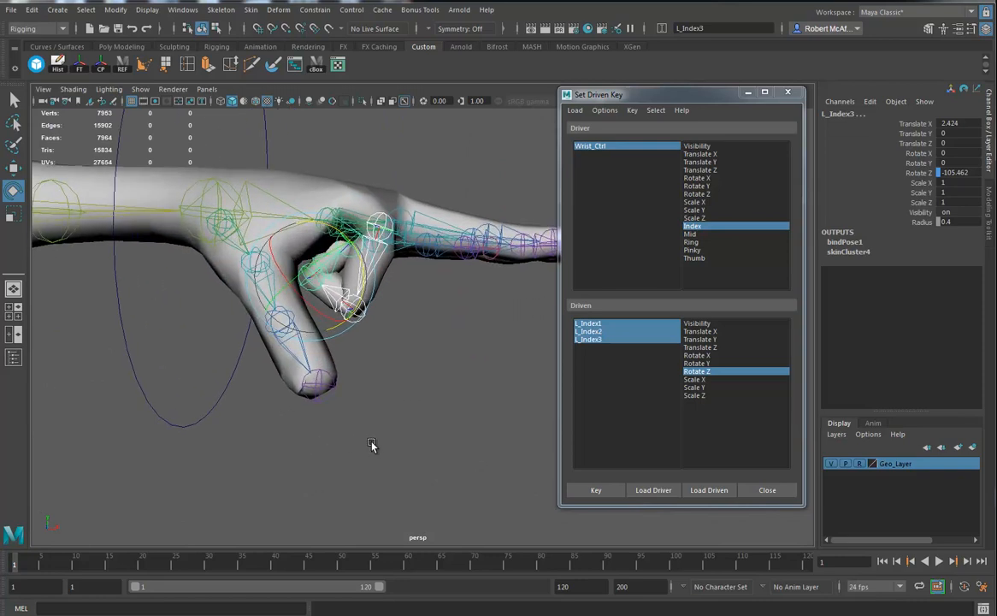
pyautogui.keyDown('alt'); pyautogui.moveTo(371, 448); pyautogui.dragTo(384, 463, button='middle'); pyautogui.keyUp('alt')
pyautogui.keyDown('alt'); pyautogui.moveTo(532, 466); pyautogui.dragTo(479, 445); pyautogui.keyUp('alt')
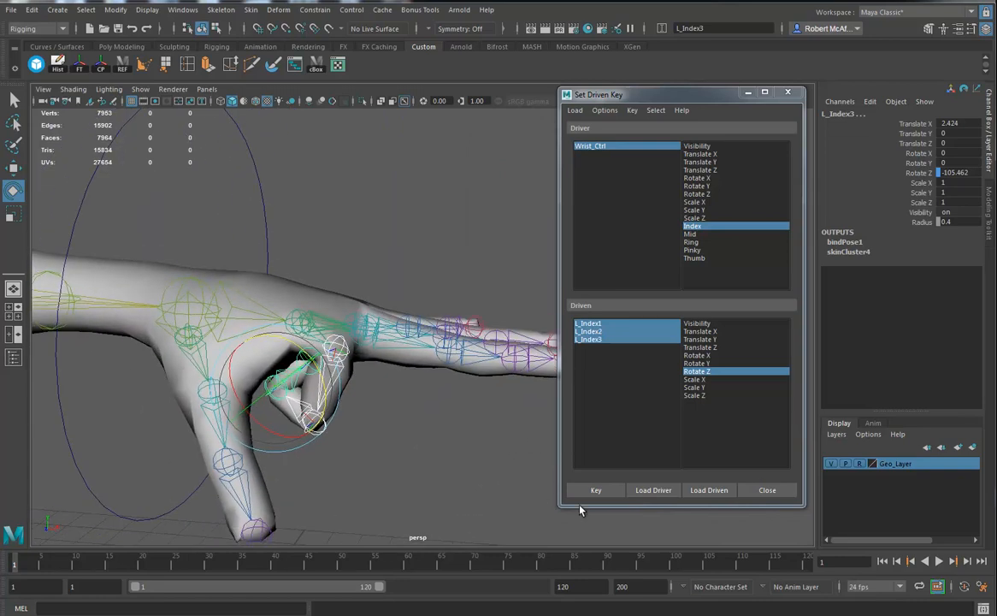
pyautogui.click(591, 491)
# - Set Index to -10, bend the three index joints back to about 25 in Rotate Z, and set a driven key
pyautogui.keyDown('alt'); pyautogui.moveTo(488, 430); pyautogui.dragTo(411, 381, button='right'); pyautogui.keyUp('alt')
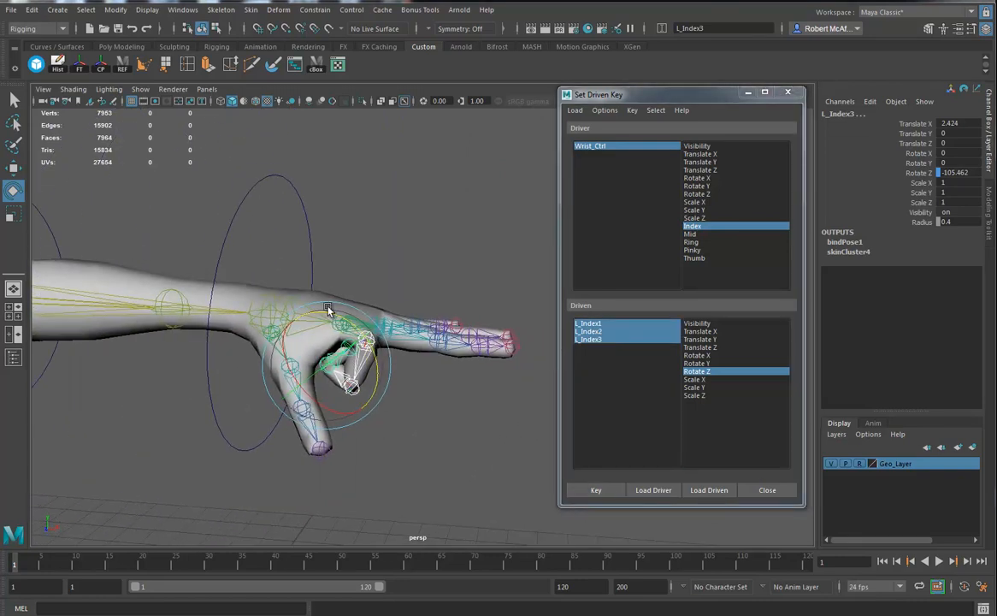
pyautogui.click(312, 227)
pyautogui.keyDown('alt'); pyautogui.moveTo(492, 375); pyautogui.dragTo(490, 353); pyautogui.keyUp('alt')
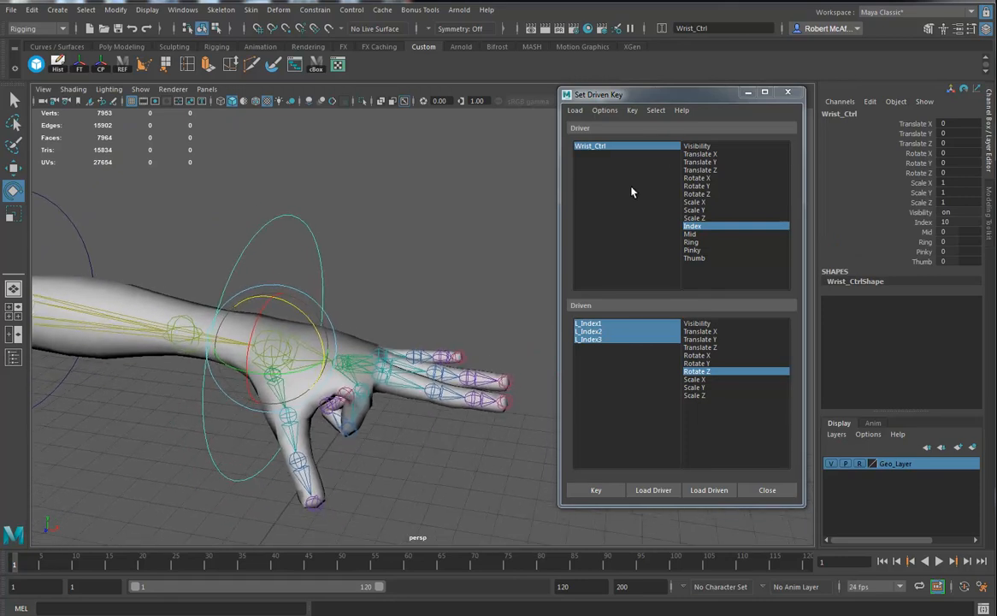
pyautogui.click(923, 221)
pyautogui.moveTo(513, 210); pyautogui.dragTo(323, 284, button='middle')
pyautogui.moveTo(592, 331); pyautogui.dragTo(593, 341)
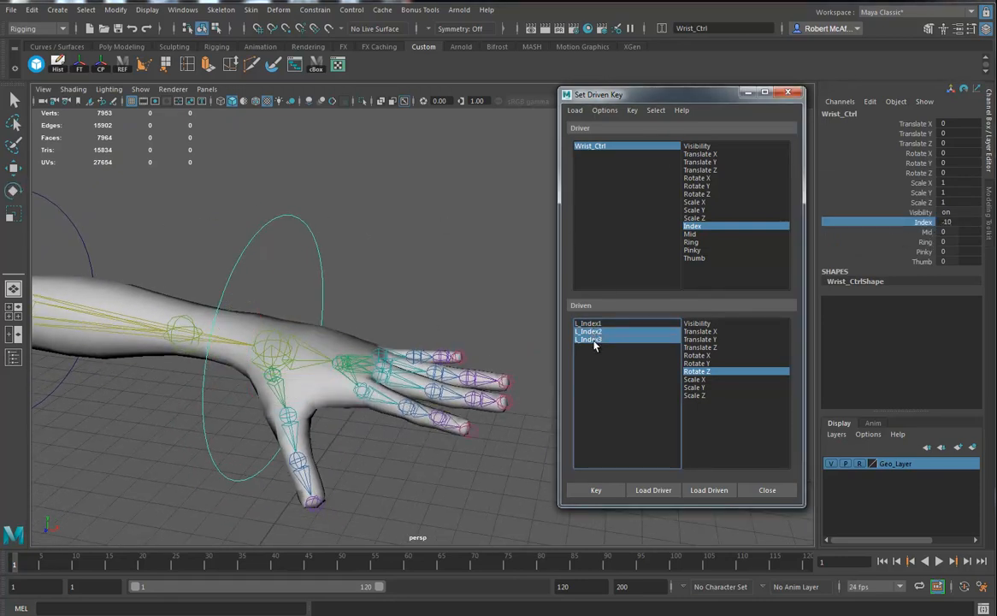
pyautogui.keyDown('ctrl'); pyautogui.click(588, 323); pyautogui.keyUp('ctrl')
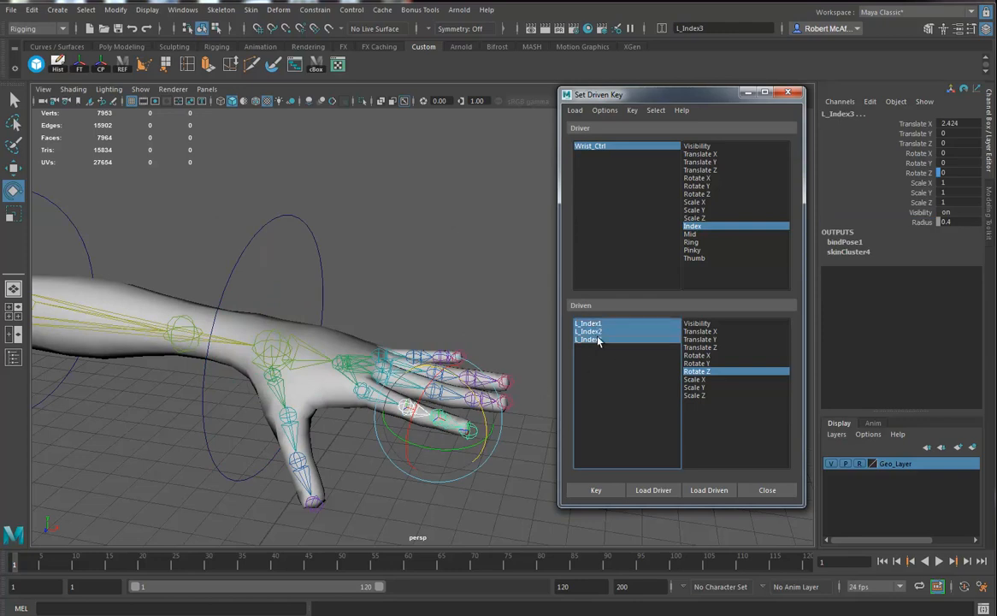
pyautogui.moveTo(479, 395); pyautogui.dragTo(463, 369)
pyautogui.click(596, 490)
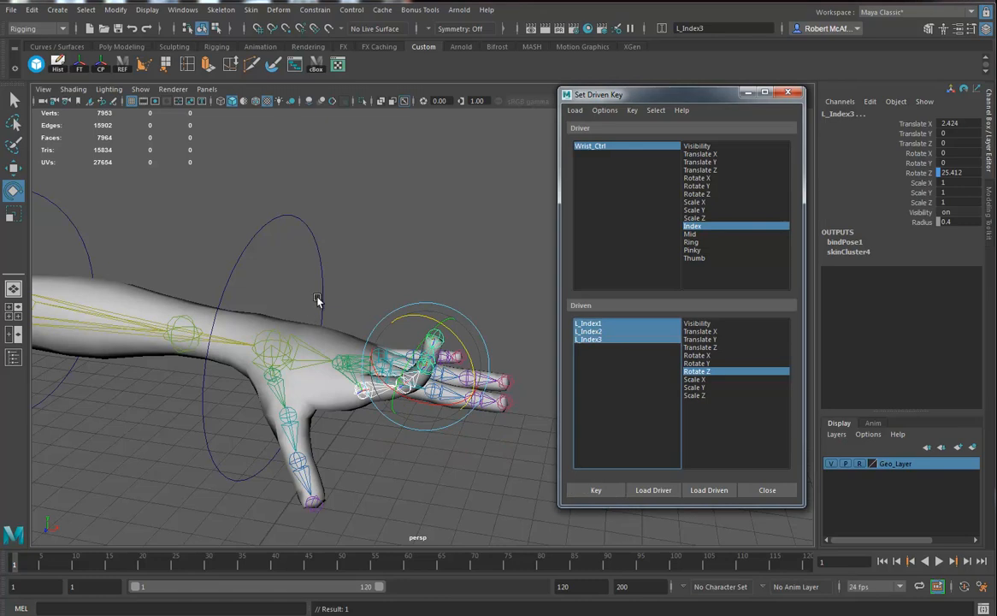
# - Test the index finger by varying Wrist_Ctrl's Index attribute, leaving it at 10
pyautogui.click(320, 308)
pyautogui.click(927, 224)
pyautogui.moveTo(459, 238); pyautogui.dragTo(933, 308, button='middle')
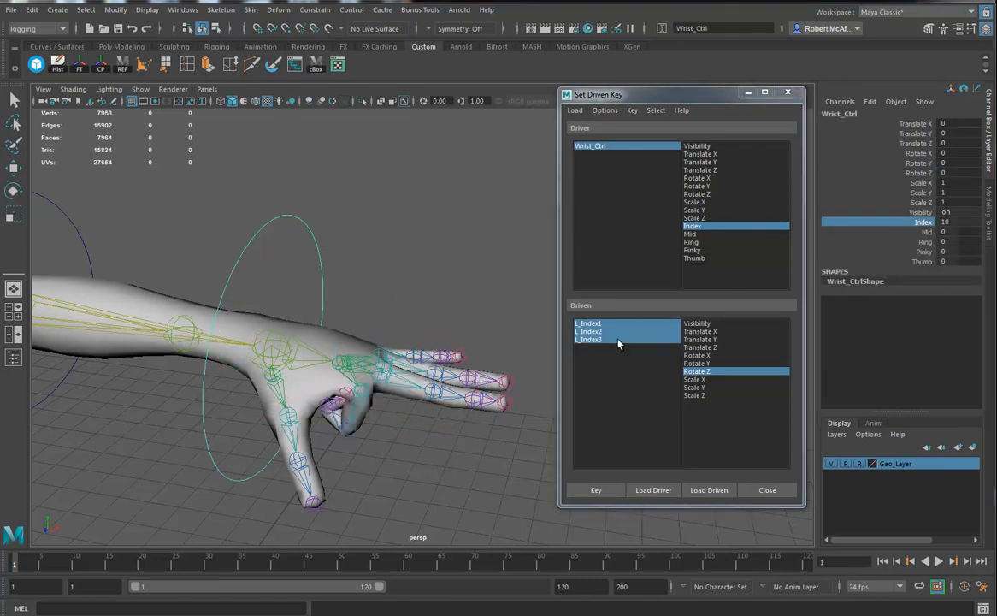
# - Load L_Mid1, L_Mid2 and L_Mid3 as the driven objects and choose their Rotate Z attribute
pyautogui.click(436, 392)
pyautogui.press('e')
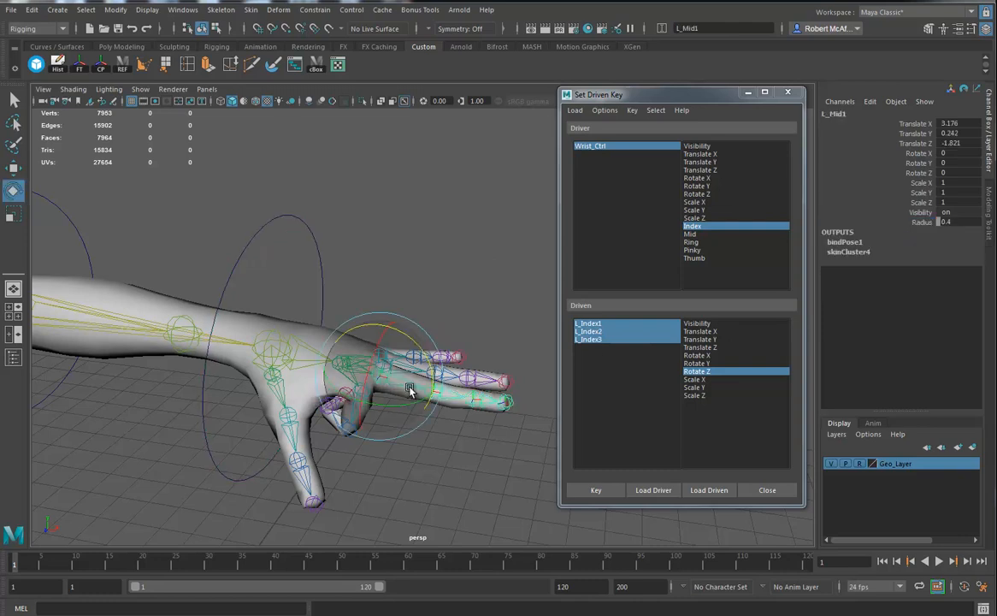
pyautogui.keyDown('shift'); pyautogui.click(491, 399); pyautogui.keyUp('shift')
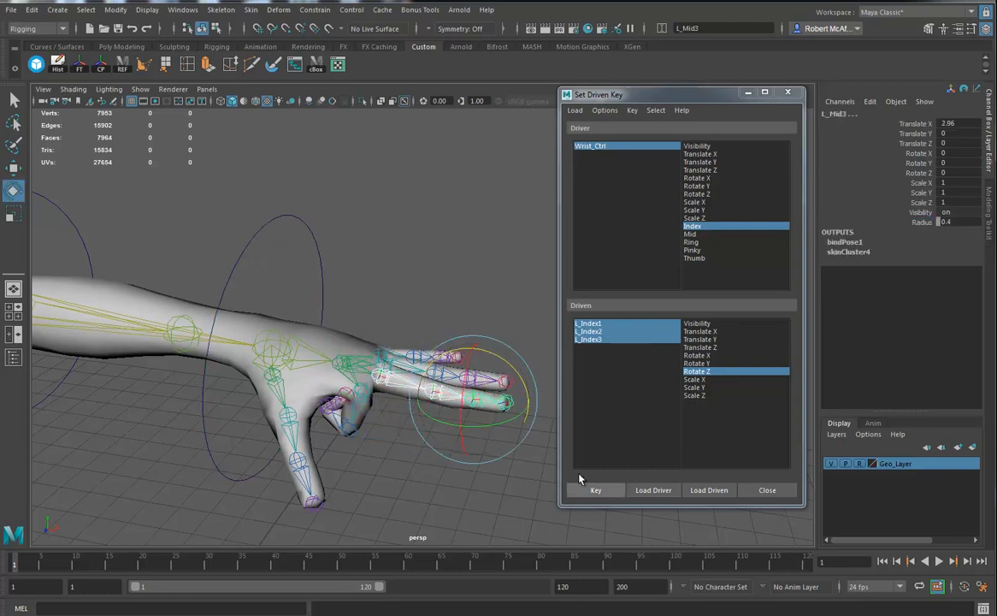
pyautogui.click(708, 490)
pyautogui.moveTo(584, 324); pyautogui.dragTo(586, 340)
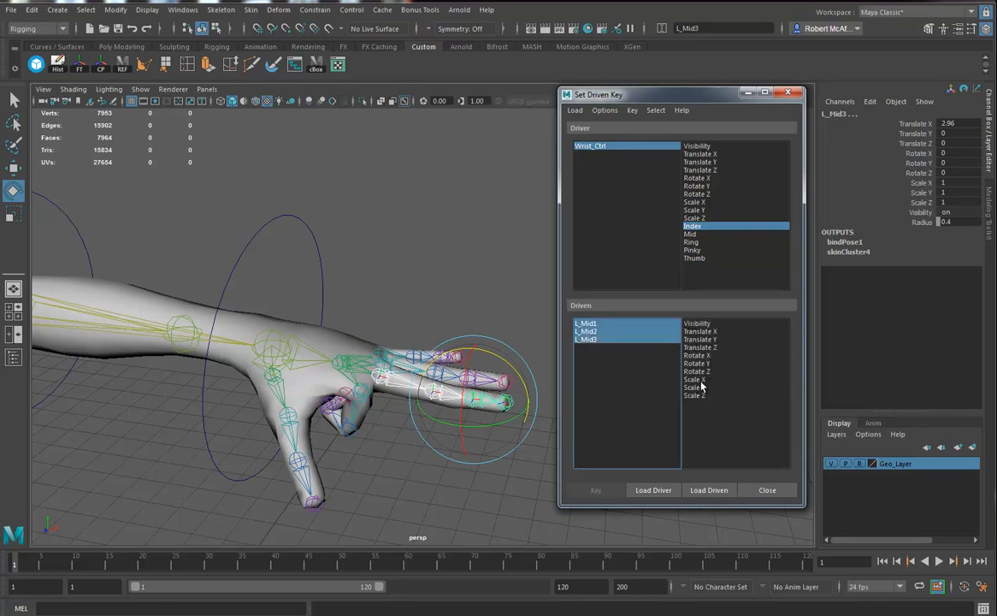
pyautogui.click(697, 372)
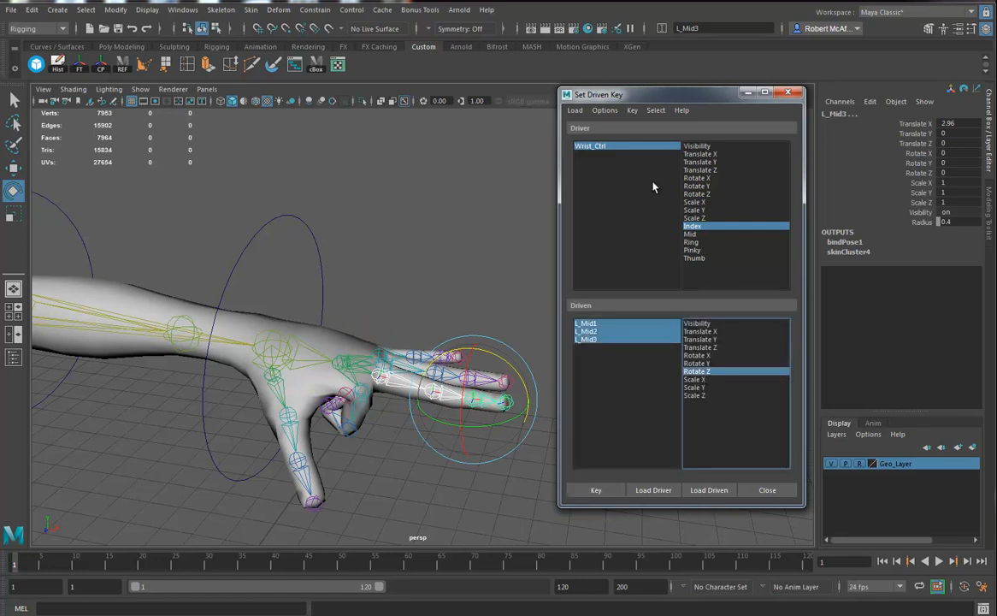
# - Choose Mid as the driver attribute and set a driven key for the unrotated middle finger joints at Mid 0
pyautogui.click(690, 233)
pyautogui.keyDown('alt'); pyautogui.moveTo(428, 342); pyautogui.dragTo(516, 311); pyautogui.keyUp('alt')
pyautogui.click(592, 491)
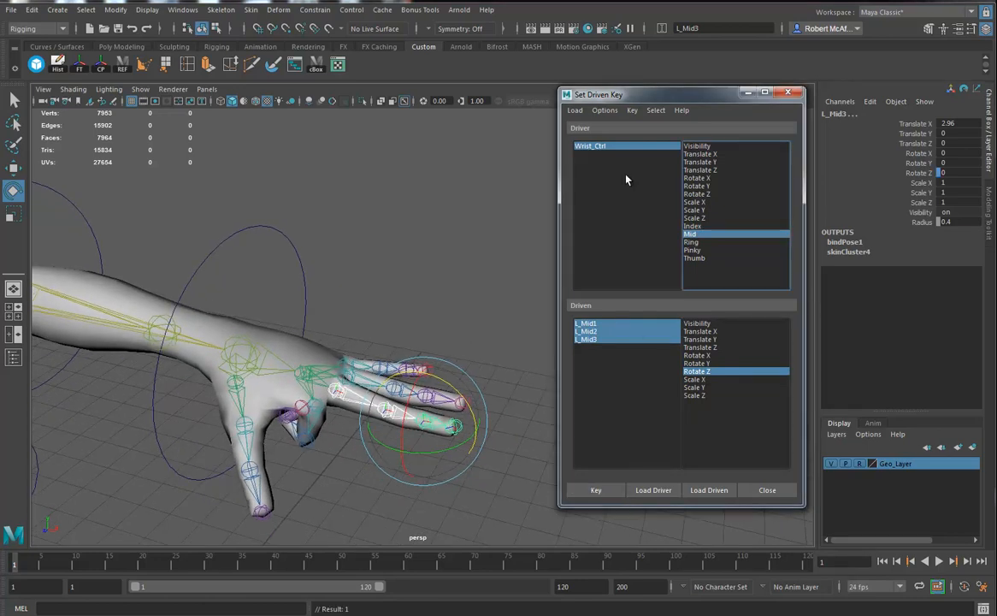
# - Set Wrist_Ctrl's Mid to 10, curl the three middle finger joints to about -99 in Rotate Z, and set a driven key
pyautogui.click(612, 147)
pyautogui.click(928, 232)
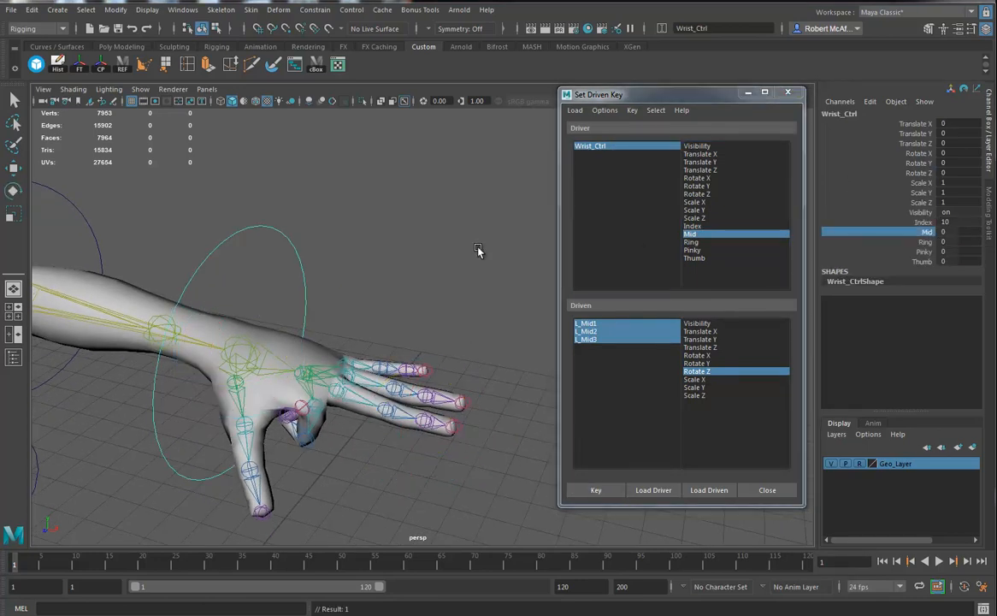
pyautogui.click(586, 338)
pyautogui.moveTo(451, 391); pyautogui.dragTo(440, 444)
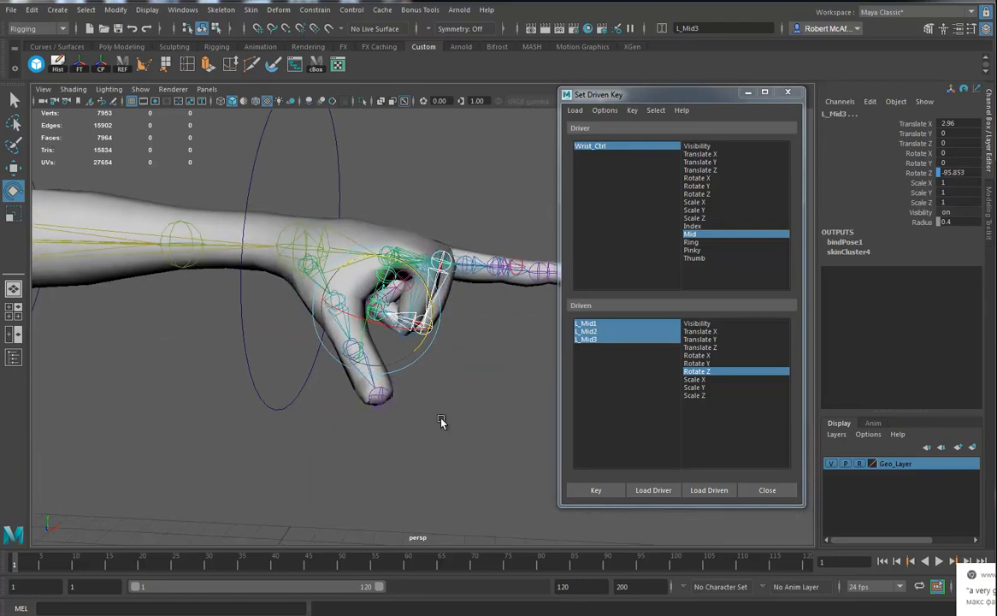
pyautogui.keyDown('alt'); pyautogui.moveTo(440, 444); pyautogui.dragTo(408, 498, button='middle'); pyautogui.keyUp('alt')
pyautogui.moveTo(399, 343); pyautogui.dragTo(397, 349)
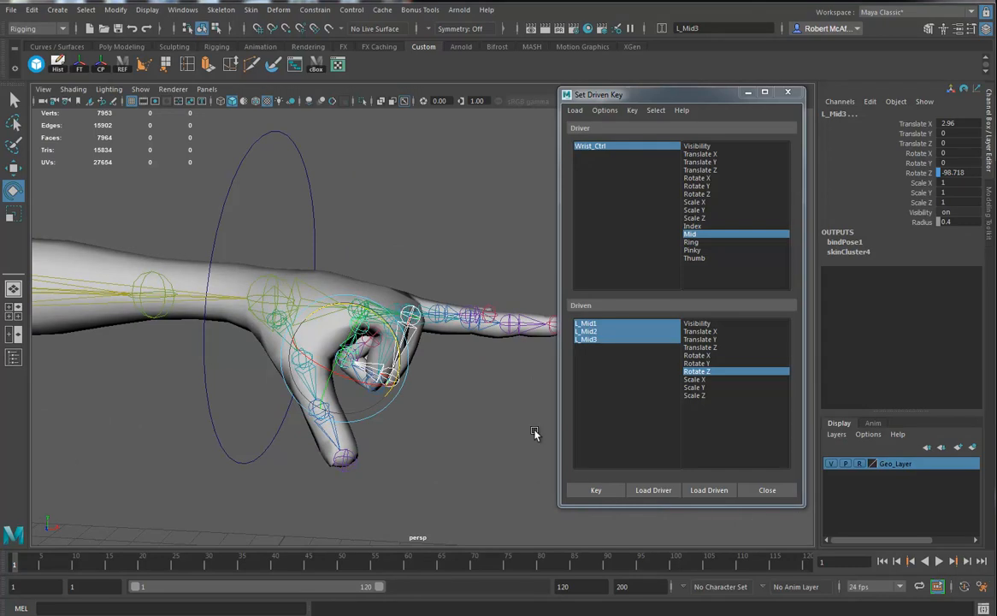
pyautogui.keyDown('alt'); pyautogui.moveTo(488, 434); pyautogui.dragTo(427, 447); pyautogui.keyUp('alt')
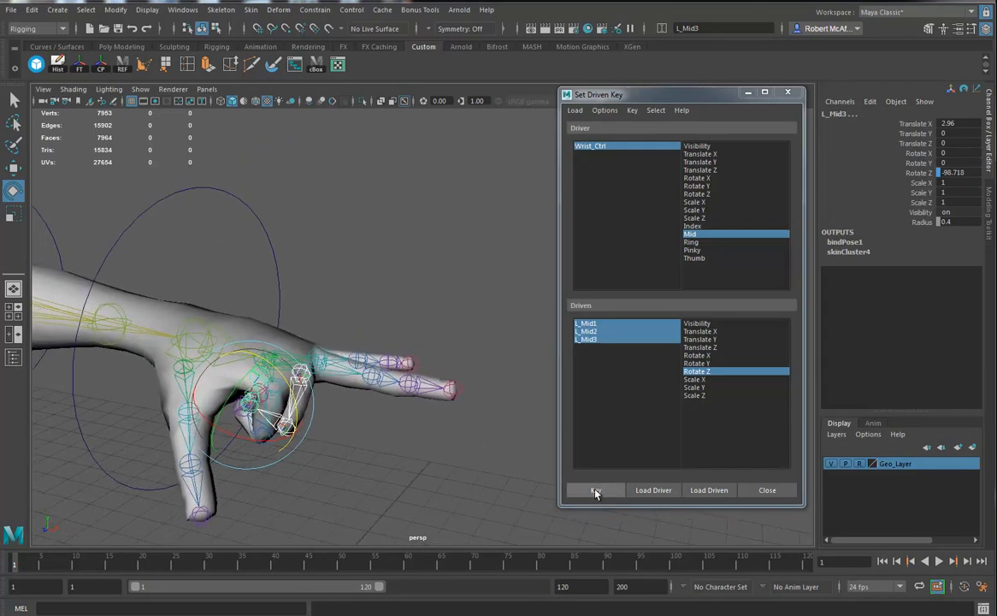
pyautogui.click(597, 490)
# - Set Mid to -10, bend the three middle finger joints back to about 23 in Rotate Z, and set a driven key
pyautogui.click(604, 147)
pyautogui.click(927, 232)
pyautogui.moveTo(631, 279); pyautogui.dragTo(319, 284, button='middle')
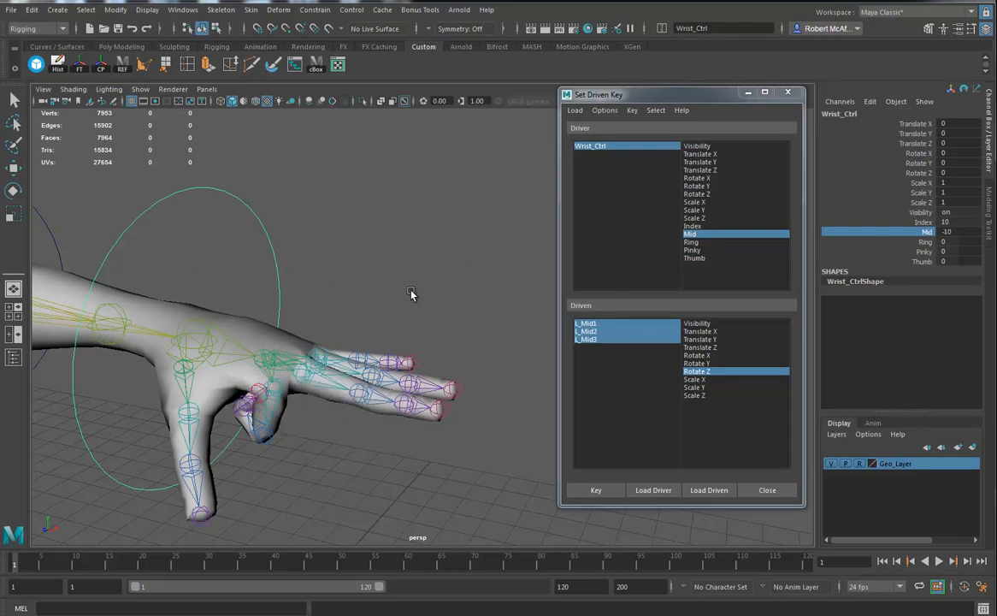
pyautogui.moveTo(593, 325); pyautogui.dragTo(592, 341)
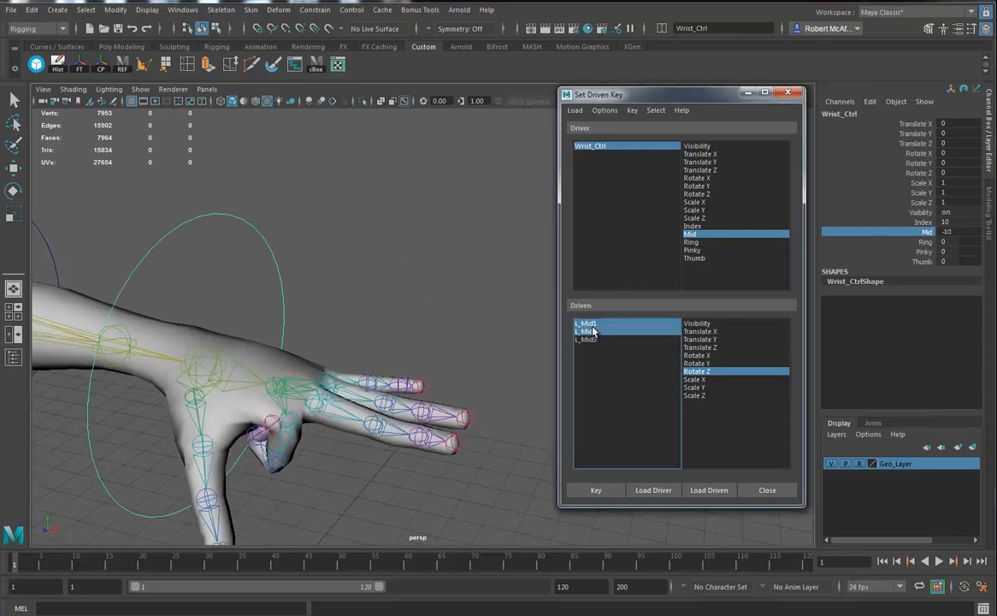
pyautogui.press('e')
pyautogui.moveTo(443, 398); pyautogui.dragTo(432, 373)
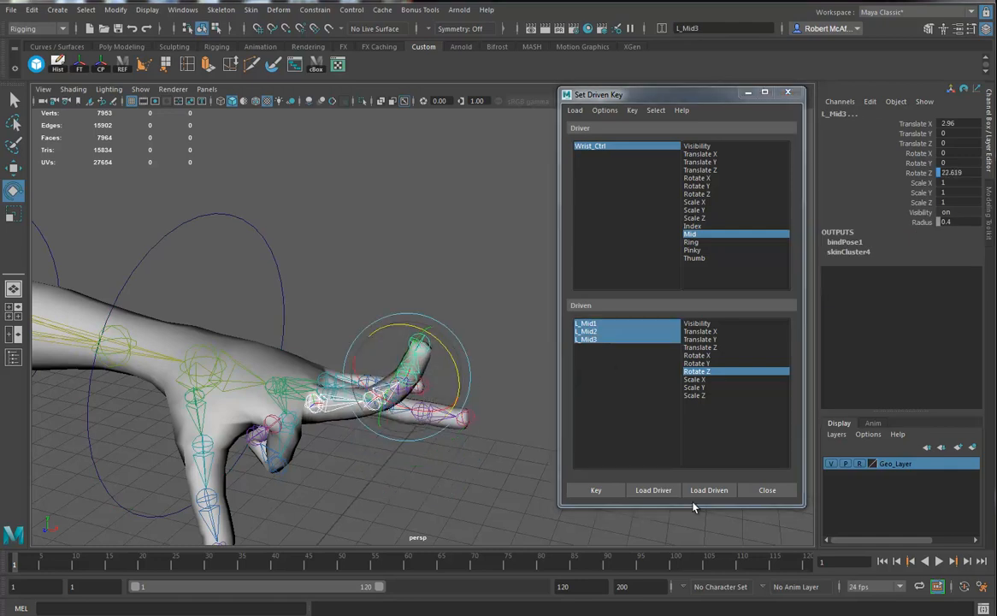
pyautogui.click(597, 493)
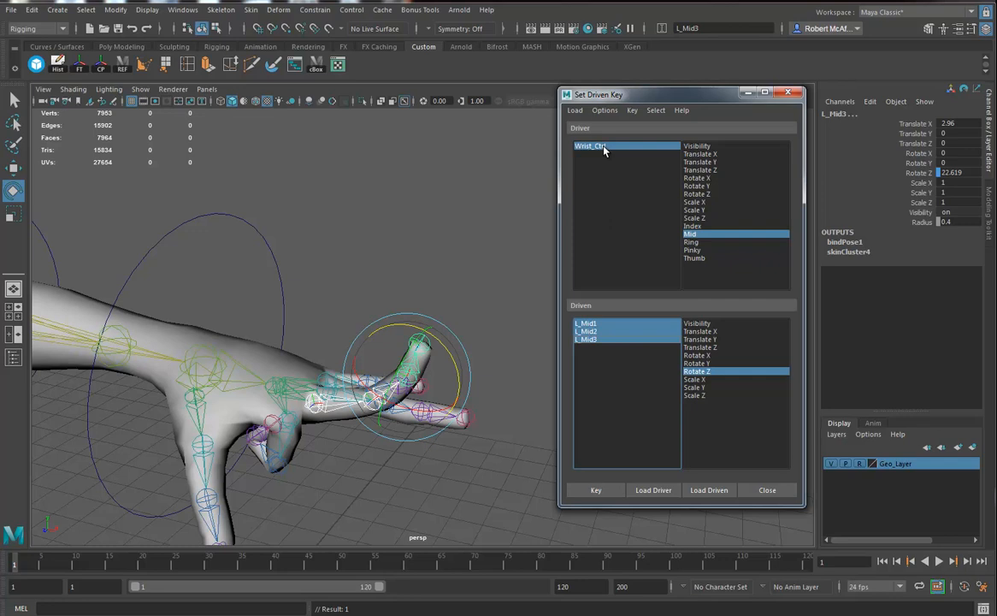
# - Test the index and middle fingers together by varying Wrist_Ctrl's Index and Mid attributes, leaving both at -10
pyautogui.click(602, 147)
pyautogui.moveTo(928, 224); pyautogui.dragTo(924, 232)
pyautogui.moveTo(479, 260); pyautogui.dragTo(257, 267, button='middle')
# - Select the three ring finger joints and load L_Ring1, L_Ring2 and L_Ring3 as the driven objects
pyautogui.keyDown('alt'); pyautogui.moveTo(377, 321); pyautogui.dragTo(434, 289); pyautogui.keyUp('alt')
pyautogui.keyDown('alt'); pyautogui.moveTo(496, 352); pyautogui.dragTo(592, 339); pyautogui.keyUp('alt')
pyautogui.moveTo(407, 316); pyautogui.dragTo(432, 342)
pyautogui.click(587, 494)
pyautogui.keyDown('alt'); pyautogui.moveTo(492, 458); pyautogui.dragTo(257, 345); pyautogui.keyUp('alt')
pyautogui.moveTo(213, 317); pyautogui.dragTo(221, 351)
pyautogui.hotkey('ctrl', 'z')
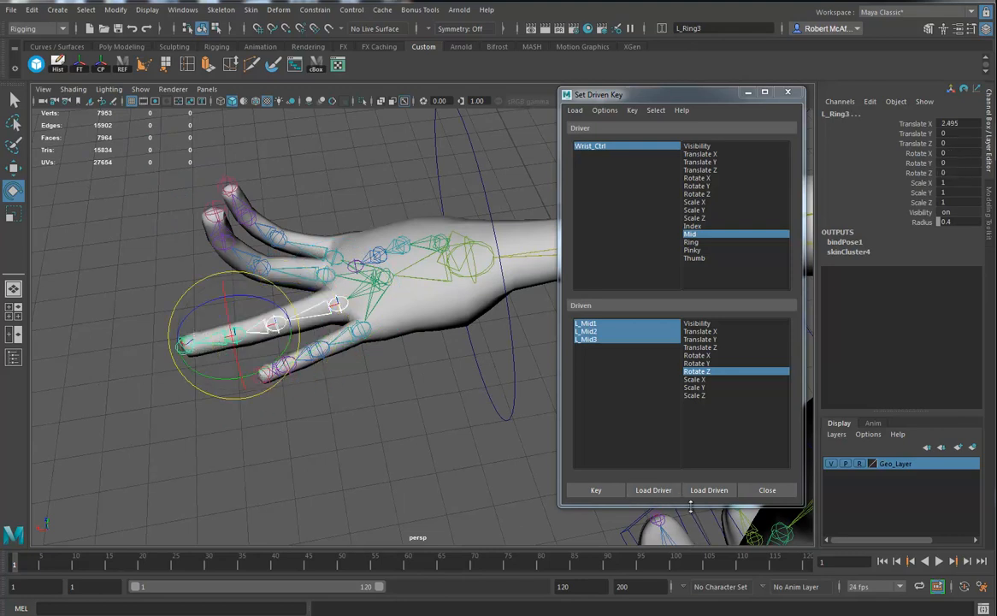
pyautogui.click(709, 490)
pyautogui.moveTo(604, 325); pyautogui.dragTo(608, 341)
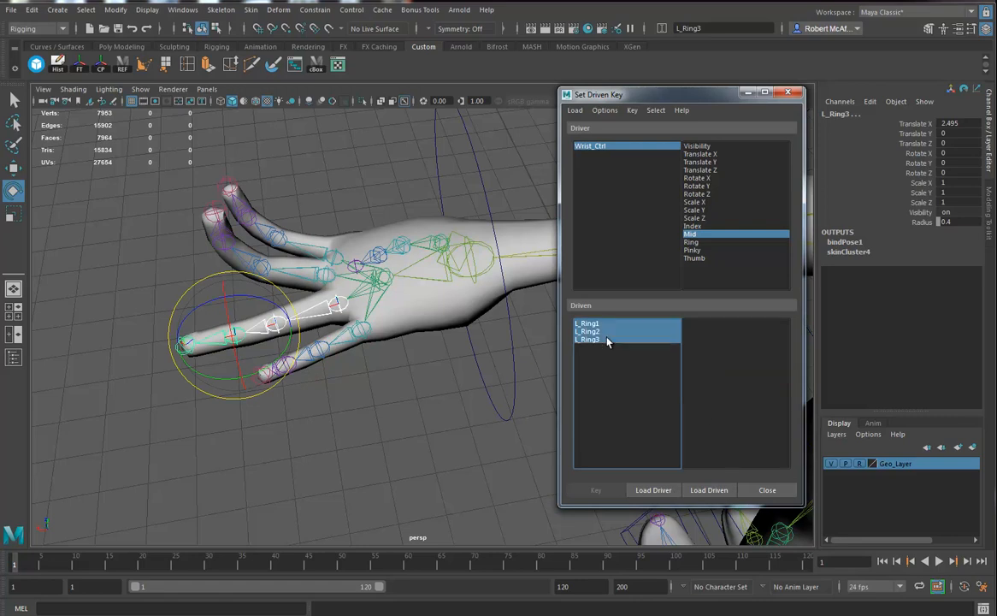
# - Choose Ring as the driver attribute and set a driven key on the unrotated ring joints' Rotate Z at Ring 0
pyautogui.click(700, 243)
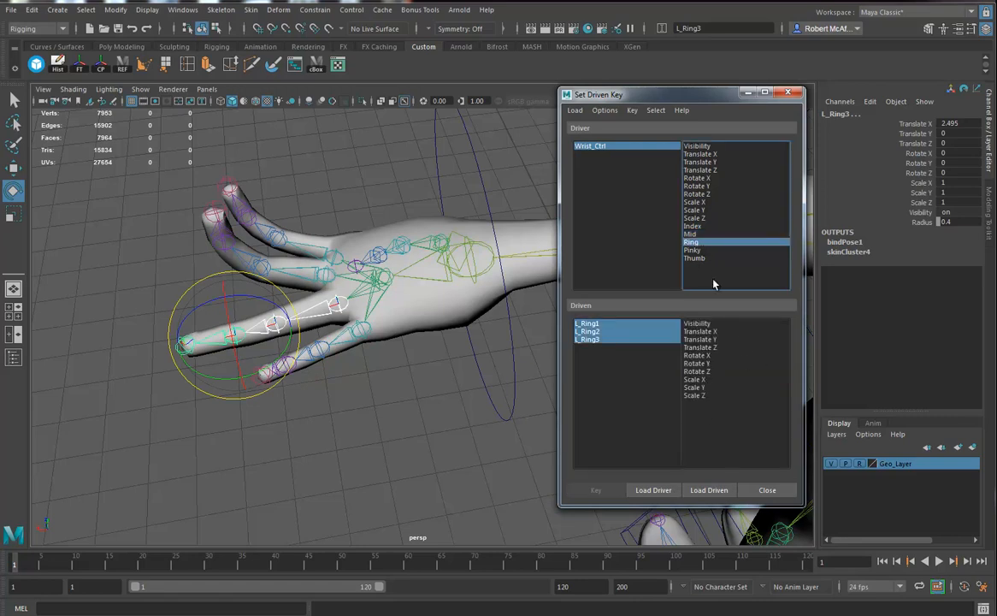
pyautogui.click(698, 372)
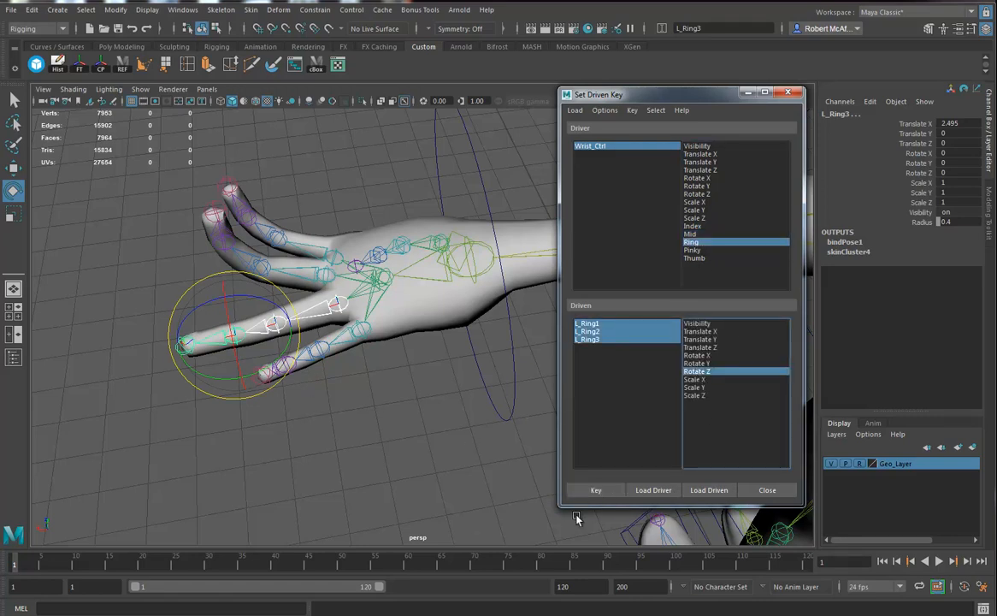
pyautogui.click(597, 489)
# - Set Ring to -10, bend the three ring joints back to about 26 in Rotate Z, and set a driven key
pyautogui.click(627, 147)
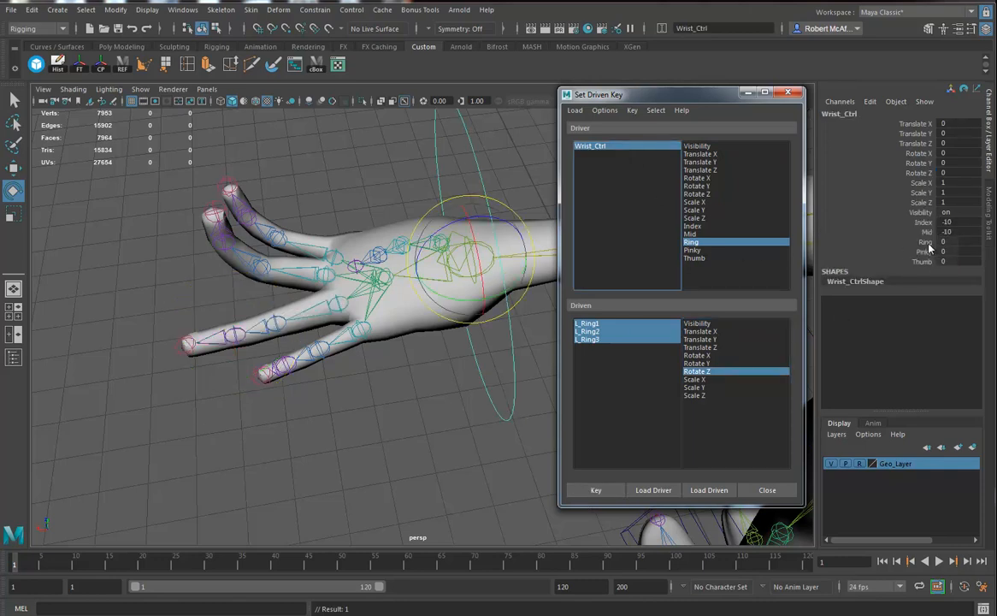
pyautogui.click(928, 243)
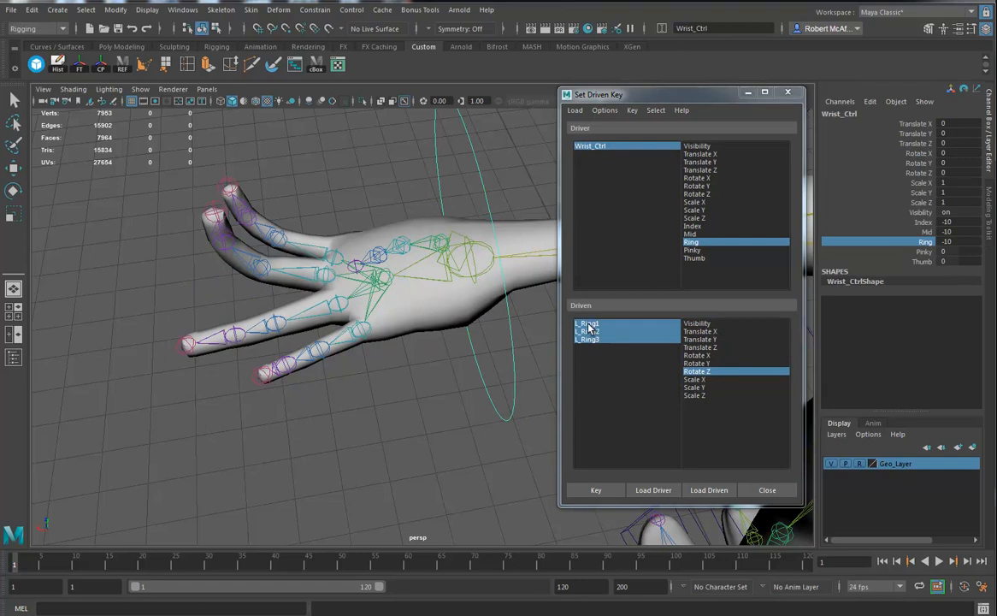
pyautogui.moveTo(588, 324); pyautogui.dragTo(587, 340)
pyautogui.press('e')
pyautogui.moveTo(237, 299); pyautogui.dragTo(264, 307)
pyautogui.keyDown('alt'); pyautogui.moveTo(317, 363); pyautogui.dragTo(298, 317); pyautogui.keyUp('alt')
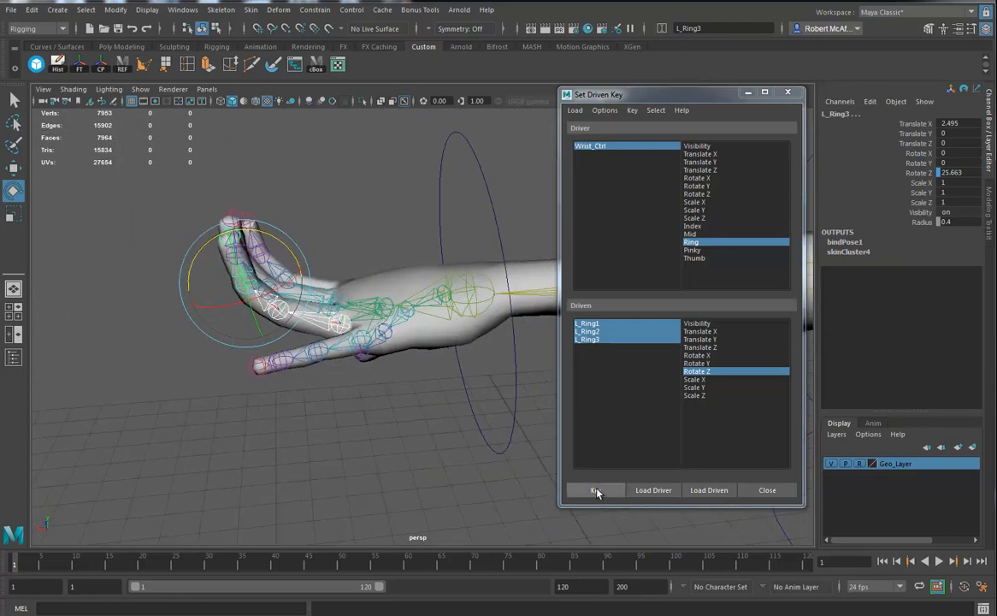
pyautogui.click(597, 490)
# - Set Wrist_Ctrl's Index, Mid and Ring attributes together to 10
pyautogui.click(607, 147)
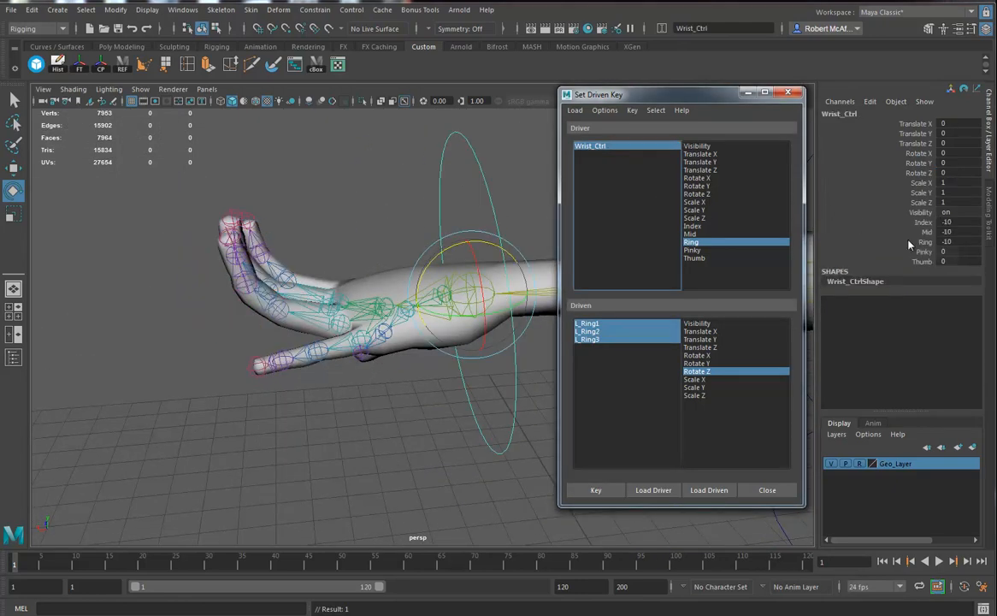
pyautogui.moveTo(924, 222); pyautogui.dragTo(929, 243)
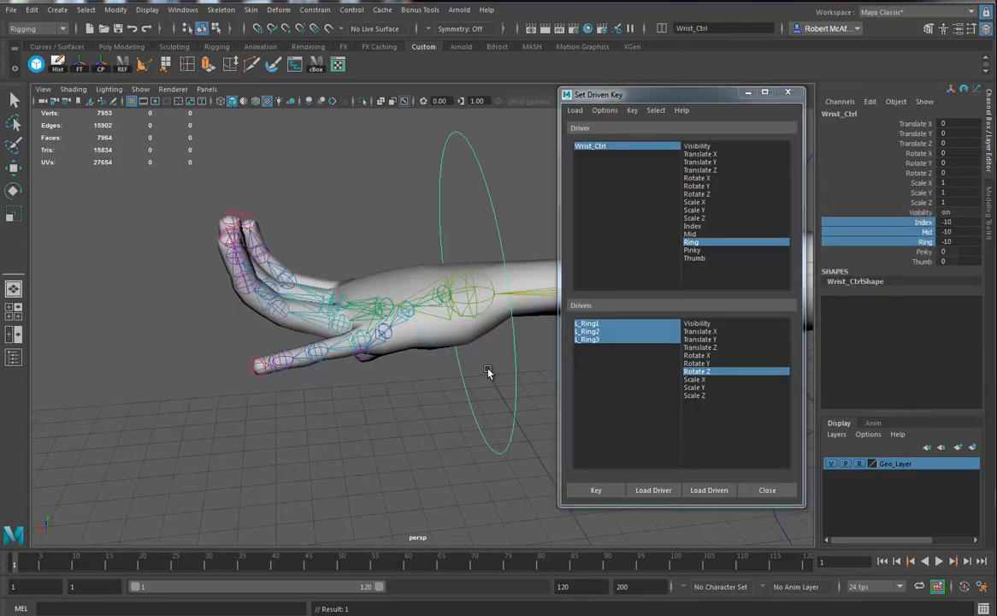
pyautogui.moveTo(231, 368); pyautogui.dragTo(491, 393, button='middle')
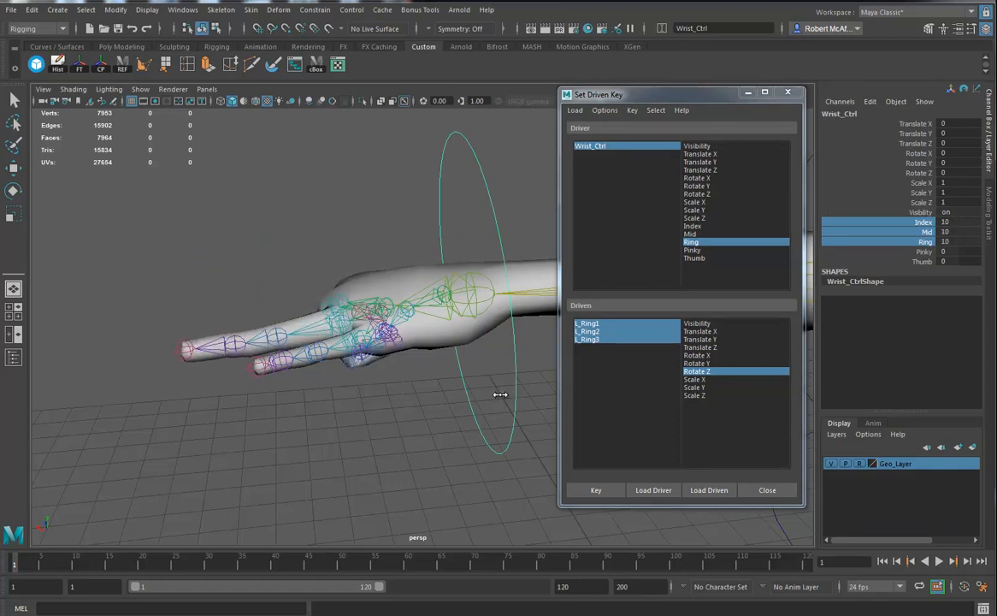
# - Curl the three ring finger joints to about -106 in Rotate Z and set a driven key at Ring 10
pyautogui.keyDown('alt'); pyautogui.moveTo(421, 426); pyautogui.dragTo(662, 418); pyautogui.keyUp('alt')
pyautogui.moveTo(596, 325); pyautogui.dragTo(594, 343)
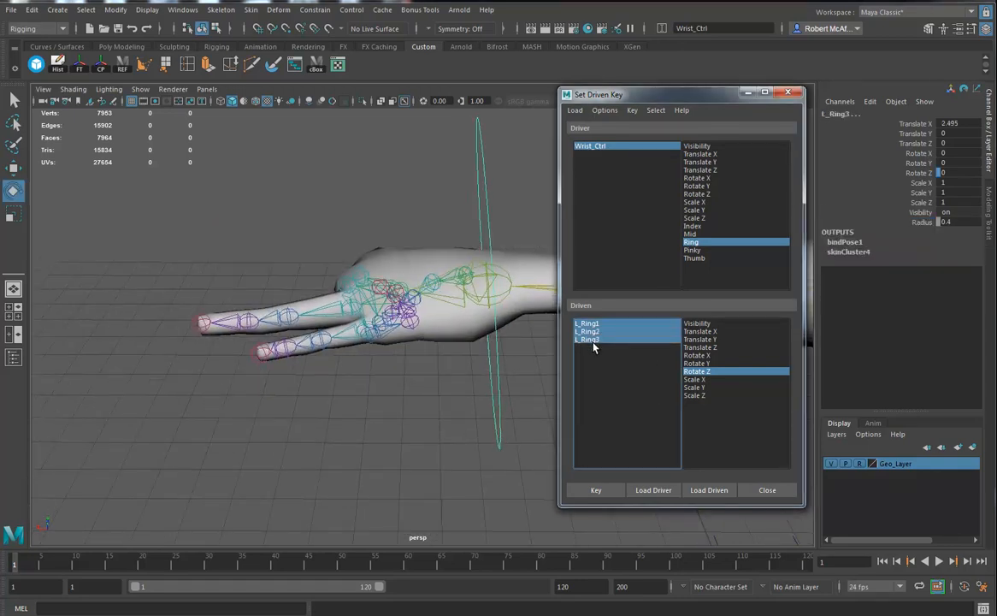
pyautogui.moveTo(286, 290); pyautogui.dragTo(378, 443)
pyautogui.keyDown('alt'); pyautogui.moveTo(507, 419); pyautogui.dragTo(326, 288); pyautogui.keyUp('alt')
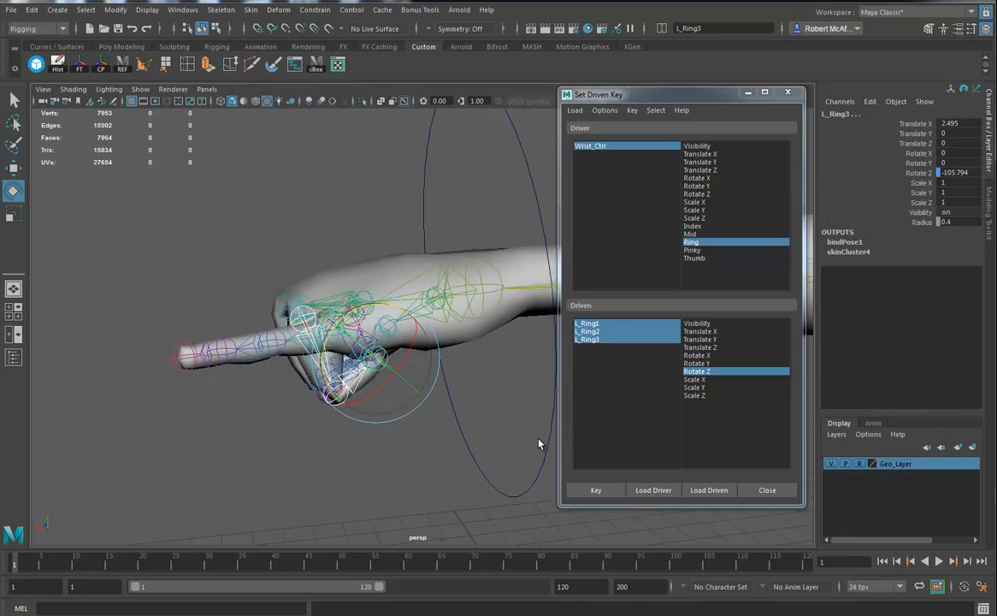
pyautogui.click(596, 490)
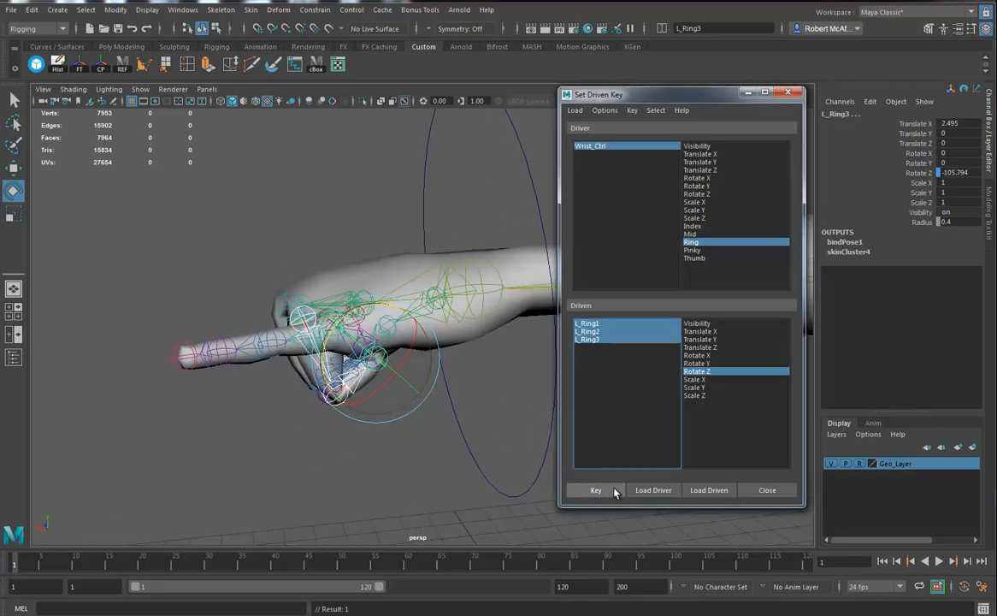
# - Choose Pinky as the driver attribute and select the three pinky joints on the hand
pyautogui.moveTo(436, 414)
pyautogui.keyDown('alt'); pyautogui.mouseDown()
pyautogui.moveTo(423, 436)
pyautogui.moveTo(513, 368)
pyautogui.mouseUp(); pyautogui.keyUp('alt')
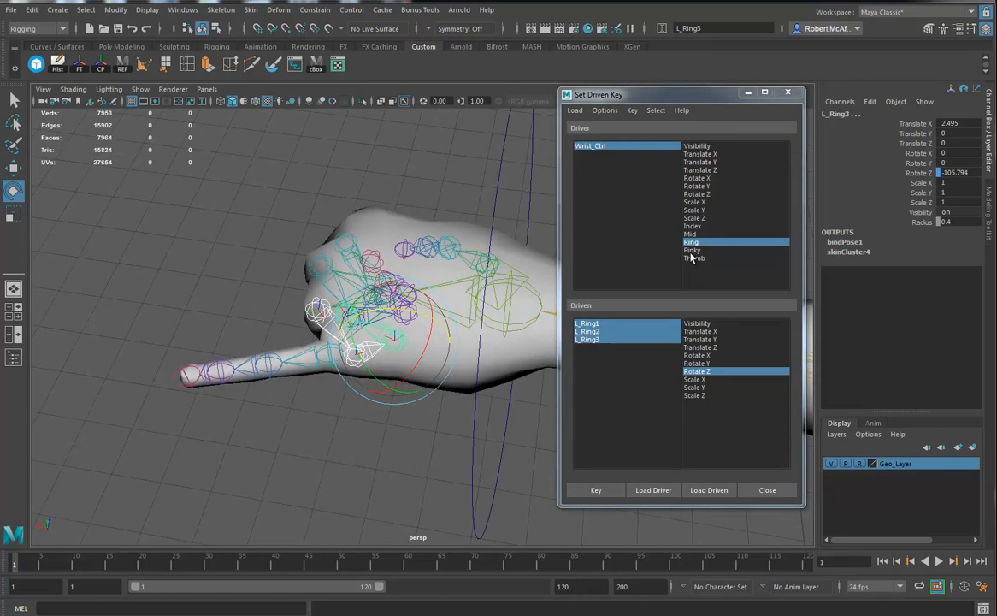
pyautogui.click(692, 250)
pyautogui.keyDown('alt'); pyautogui.moveTo(452, 269); pyautogui.dragTo(332, 390); pyautogui.keyUp('alt')
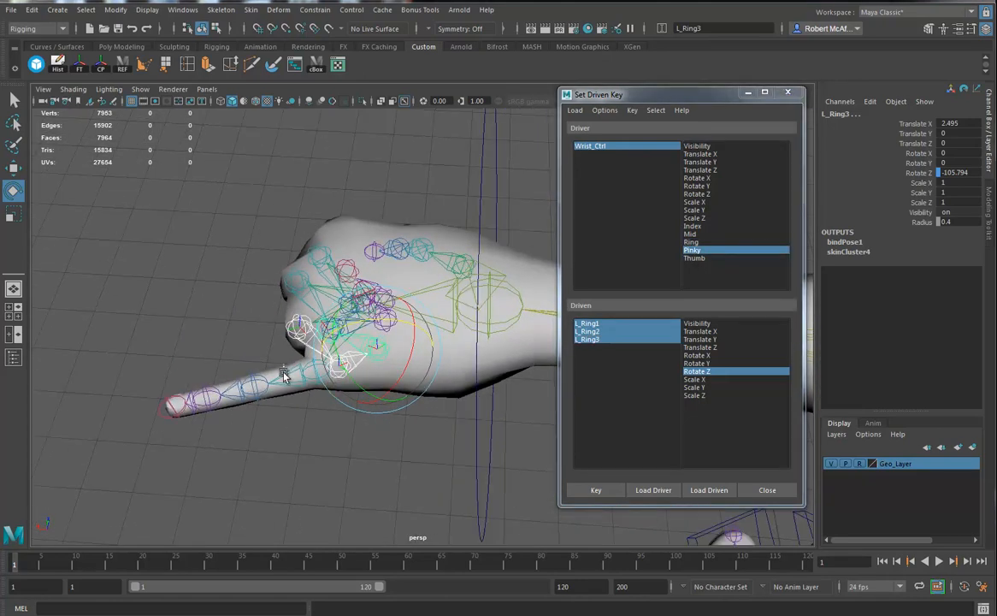
pyautogui.moveTo(283, 366); pyautogui.dragTo(295, 391)
pyautogui.keyDown('shift'); pyautogui.moveTo(233, 351); pyautogui.dragTo(233, 413); pyautogui.keyUp('shift')
pyautogui.keyDown('shift'); pyautogui.moveTo(127, 342); pyautogui.dragTo(196, 435); pyautogui.keyUp('shift')
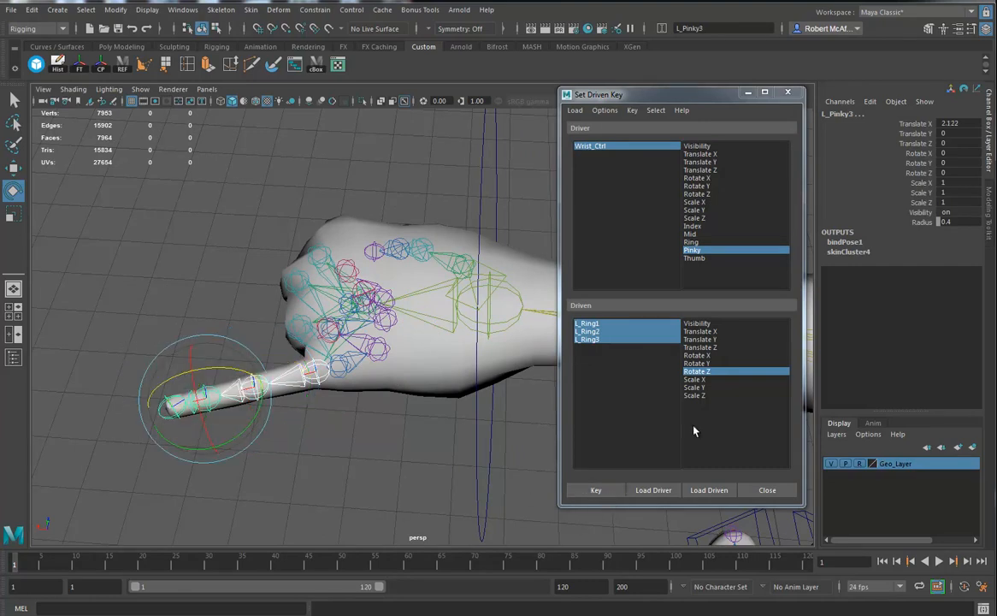
# - Load L_Pinky1, L_Pinky2 and L_Pinky3 as the driven objects and set a driven key on their Rotate Z at Pinky 0
pyautogui.click(723, 492)
pyautogui.moveTo(599, 325); pyautogui.dragTo(639, 361)
pyautogui.click(700, 372)
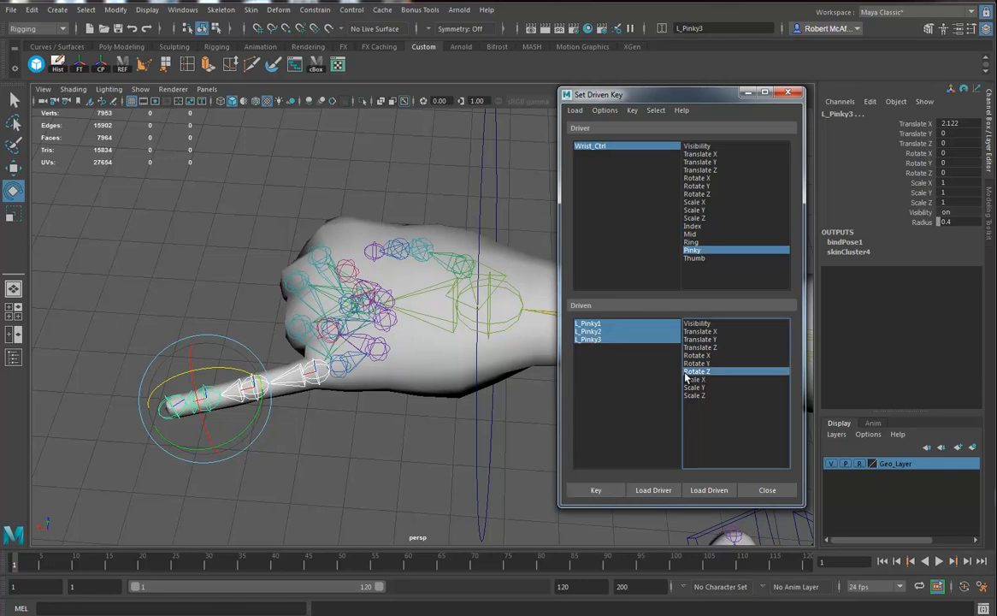
pyautogui.click(592, 490)
# - Set Wrist_Ctrl's Pinky to 10, curl the three pinky joints into the fist, and set a driven key
pyautogui.click(599, 146)
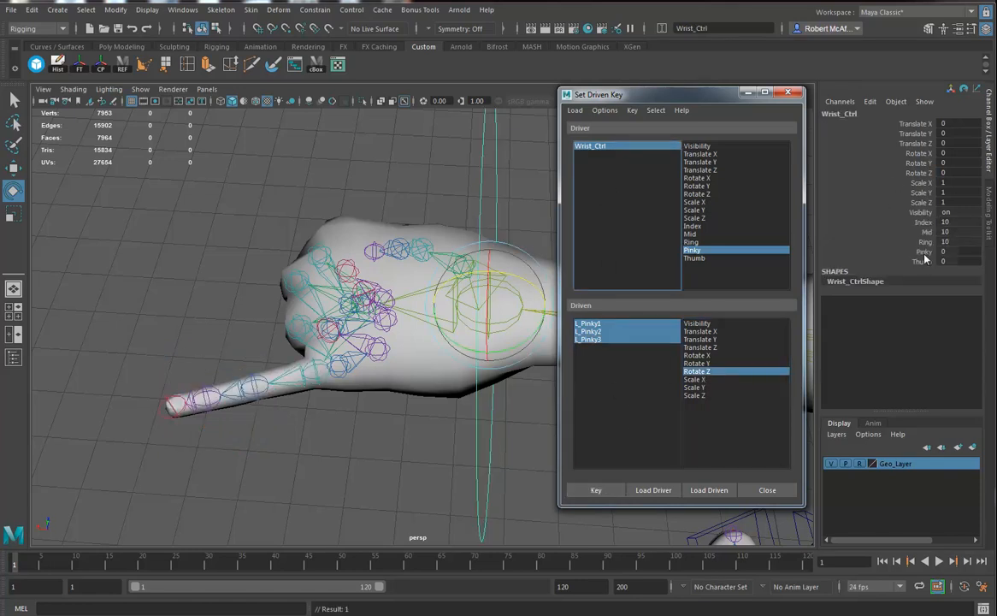
pyautogui.click(924, 251)
pyautogui.moveTo(327, 285); pyautogui.dragTo(131, 335, button='middle')
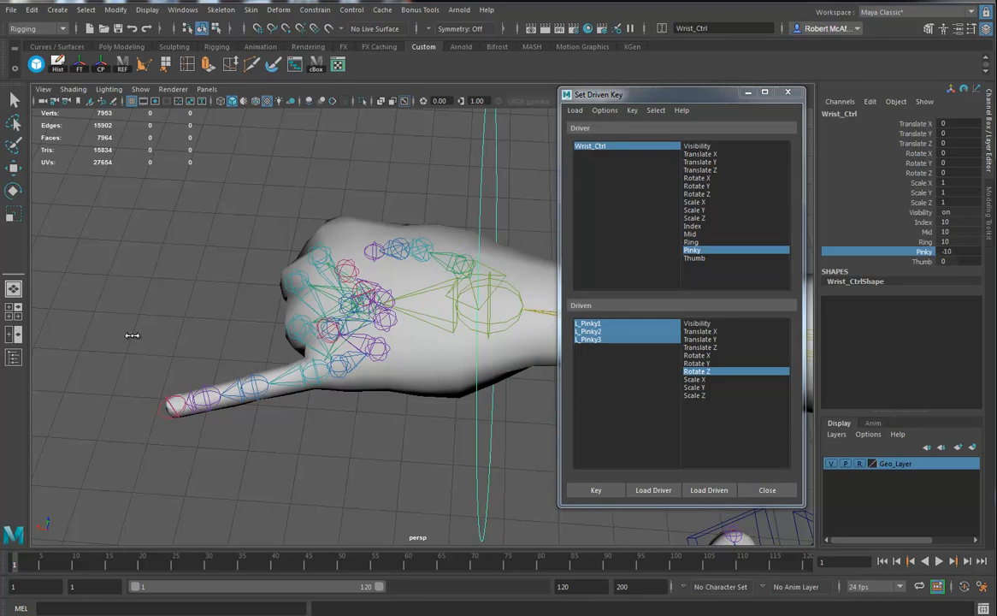
pyautogui.keyDown('alt'); pyautogui.moveTo(488, 367); pyautogui.dragTo(292, 405); pyautogui.keyUp('alt')
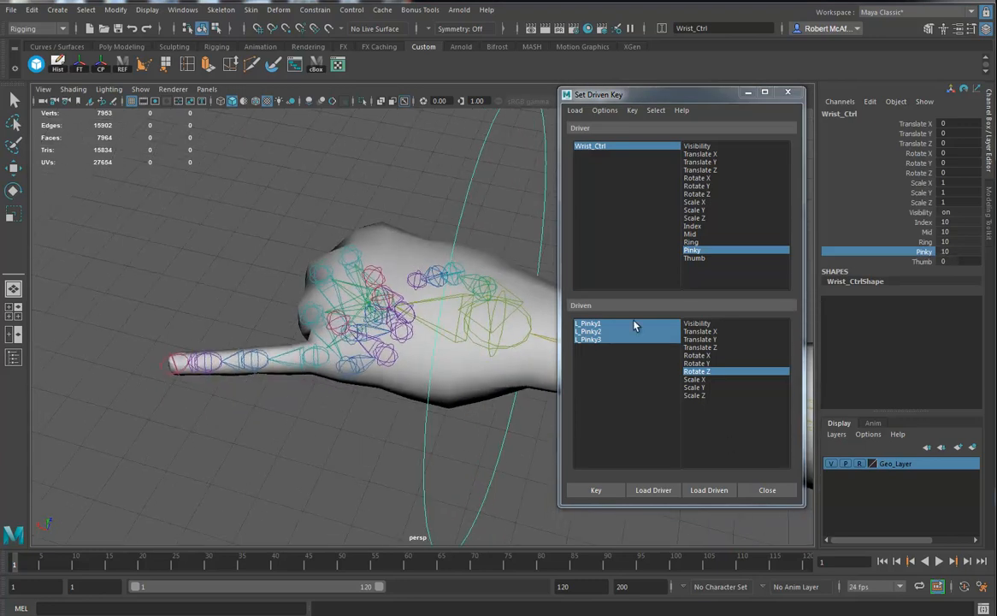
pyautogui.moveTo(590, 325); pyautogui.dragTo(590, 343)
pyautogui.press('e')
pyautogui.moveTo(228, 334); pyautogui.dragTo(151, 360)
pyautogui.keyDown('alt'); pyautogui.moveTo(261, 374); pyautogui.dragTo(373, 362); pyautogui.keyUp('alt')
pyautogui.keyDown('alt'); pyautogui.moveTo(452, 429); pyautogui.dragTo(629, 520); pyautogui.keyUp('alt')
pyautogui.click(596, 490)
# - Set Wrist_Ctrl's Index, Mid, Ring and Pinky attributes together to -10
pyautogui.click(598, 146)
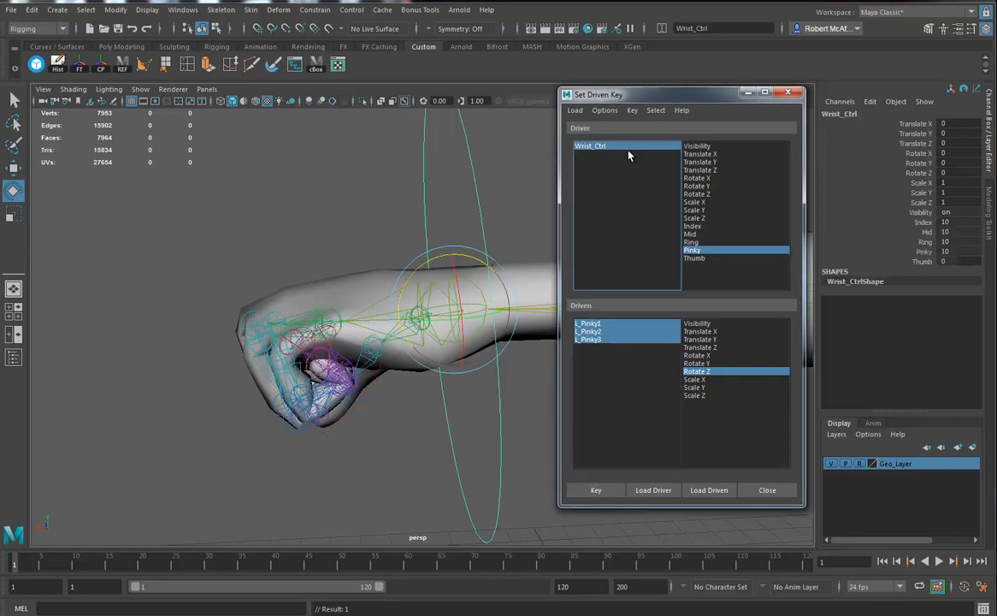
pyautogui.moveTo(923, 221); pyautogui.dragTo(925, 251)
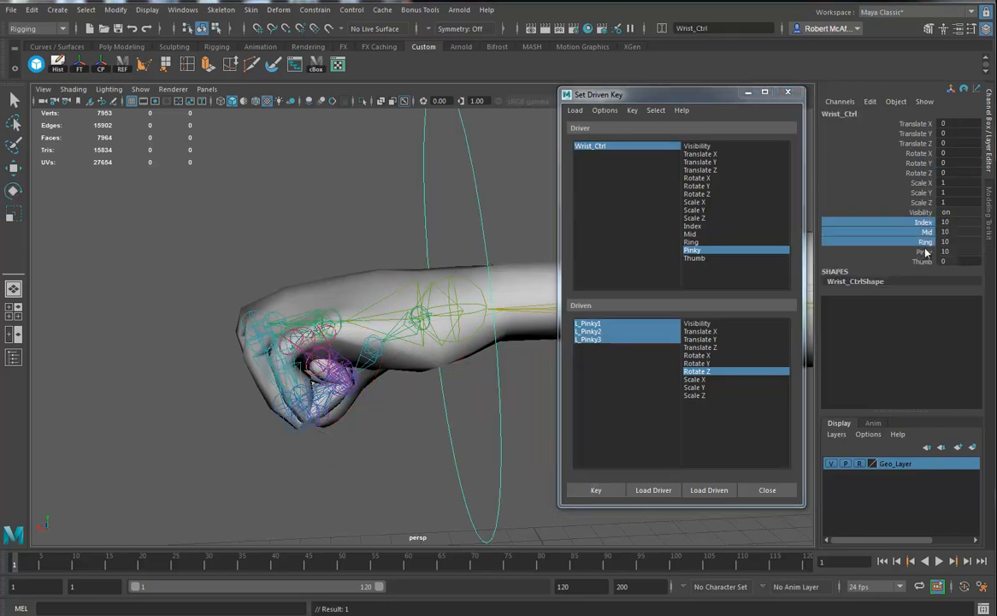
pyautogui.moveTo(418, 330); pyautogui.dragTo(243, 368, button='middle')
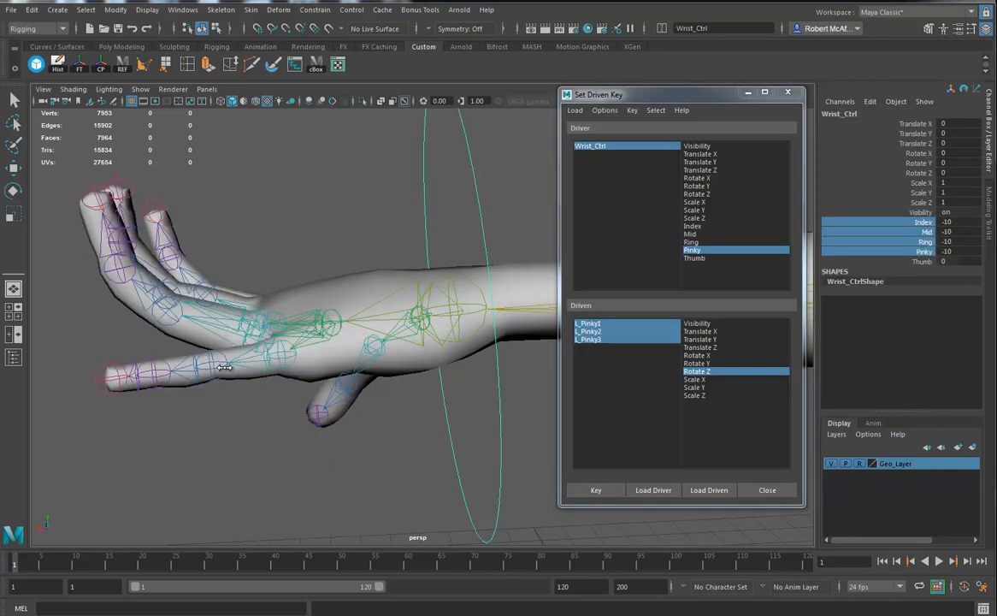
# - Bend the three pinky joints back to about 25 in Rotate Z and set a driven key at Pinky -10
pyautogui.keyDown('alt'); pyautogui.moveTo(340, 381); pyautogui.dragTo(325, 395); pyautogui.keyUp('alt')
pyautogui.moveTo(587, 324); pyautogui.dragTo(585, 338)
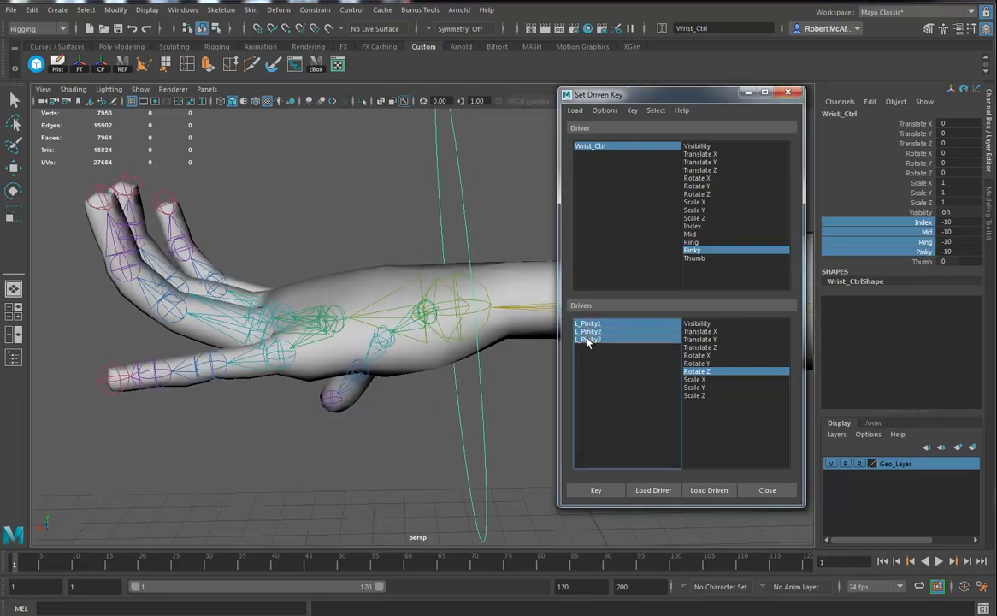
pyautogui.press('e')
pyautogui.moveTo(252, 411); pyautogui.dragTo(207, 413, button='middle')
pyautogui.keyDown('alt'); pyautogui.moveTo(207, 412); pyautogui.dragTo(589, 505); pyautogui.keyUp('alt')
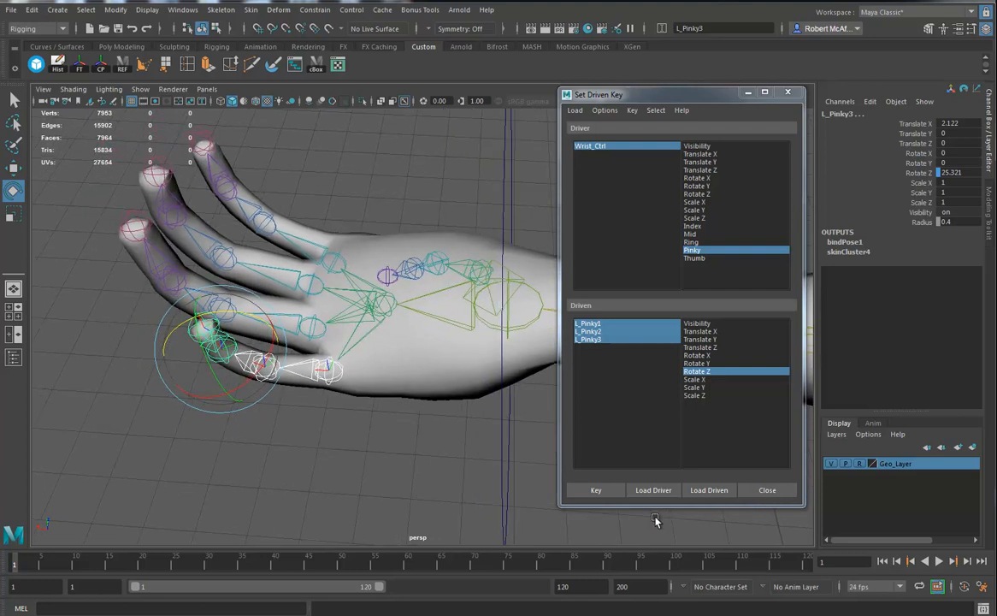
pyautogui.click(597, 491)
# - Set Wrist_Ctrl's Index, Mid, Ring and Pinky attributes together to 10
pyautogui.keyDown('alt'); pyautogui.moveTo(526, 436); pyautogui.dragTo(421, 388); pyautogui.keyUp('alt')
pyautogui.keyDown('alt'); pyautogui.moveTo(467, 384); pyautogui.dragTo(396, 373, button='middle'); pyautogui.keyUp('alt')
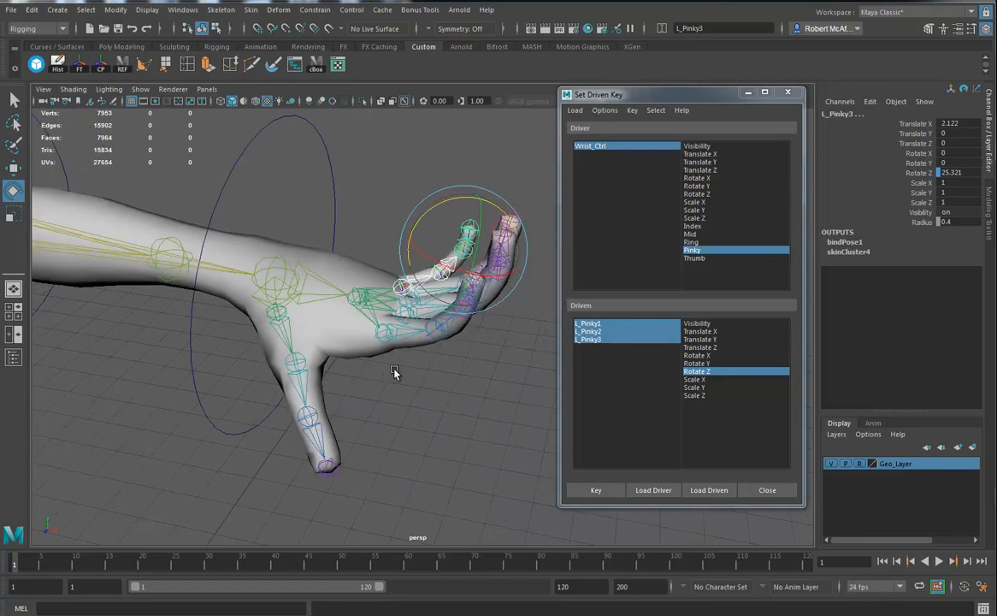
pyautogui.click(611, 148)
pyautogui.click(611, 147)
pyautogui.moveTo(964, 223); pyautogui.dragTo(924, 253)
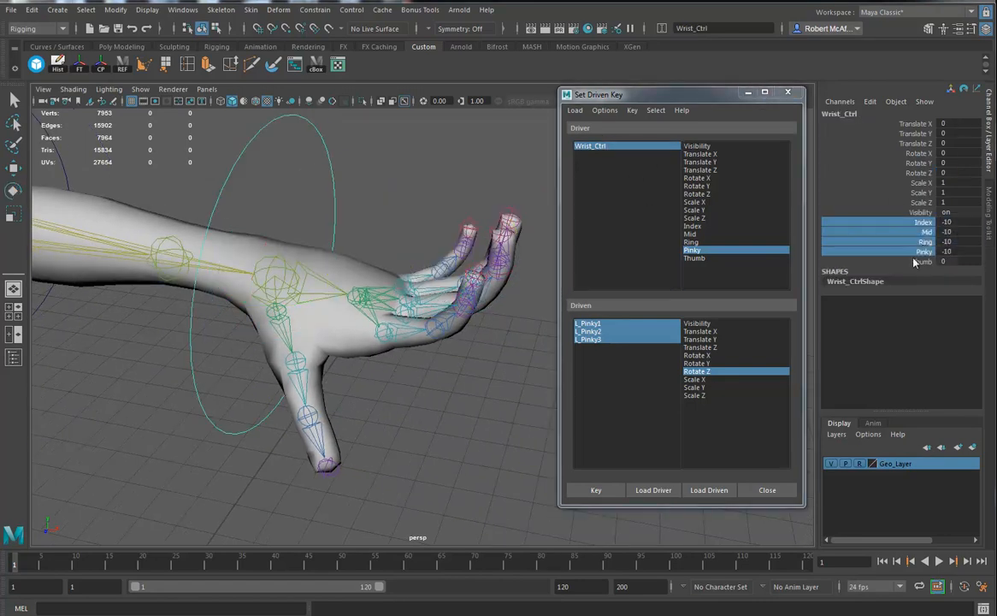
pyautogui.moveTo(182, 318); pyautogui.dragTo(544, 336, button='middle')
# - Load L_Thumb1, L_Thumb2 and L_Thumb3 as the driven objects with Rotate X, Rotate Y and Rotate Z as the driven attributes
pyautogui.moveTo(426, 407)
pyautogui.keyDown('alt'); pyautogui.mouseDown()
pyautogui.moveTo(435, 423)
pyautogui.moveTo(422, 389)
pyautogui.mouseUp(); pyautogui.keyUp('alt')
pyautogui.click(346, 418)
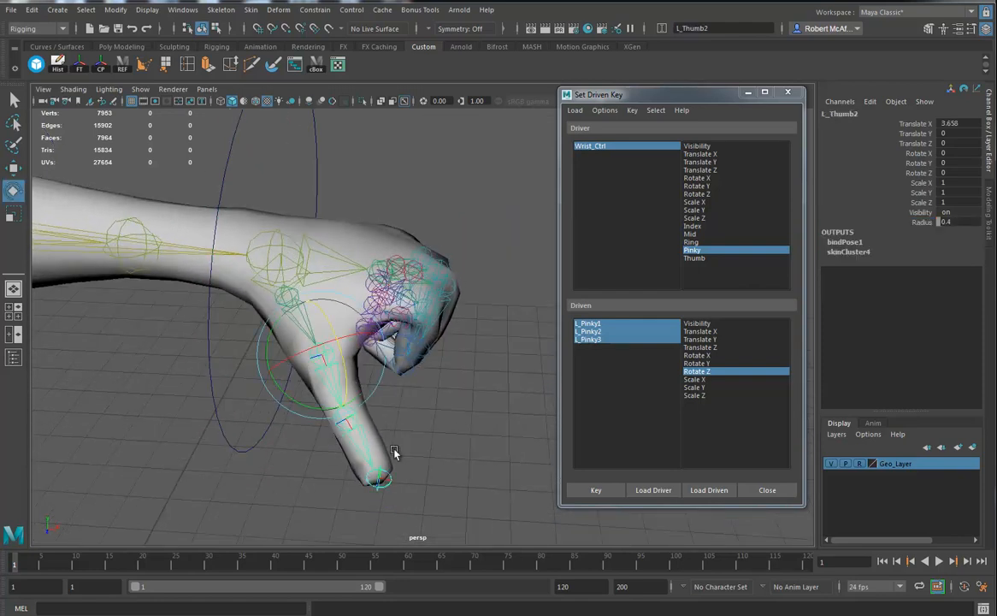
pyautogui.press('e')
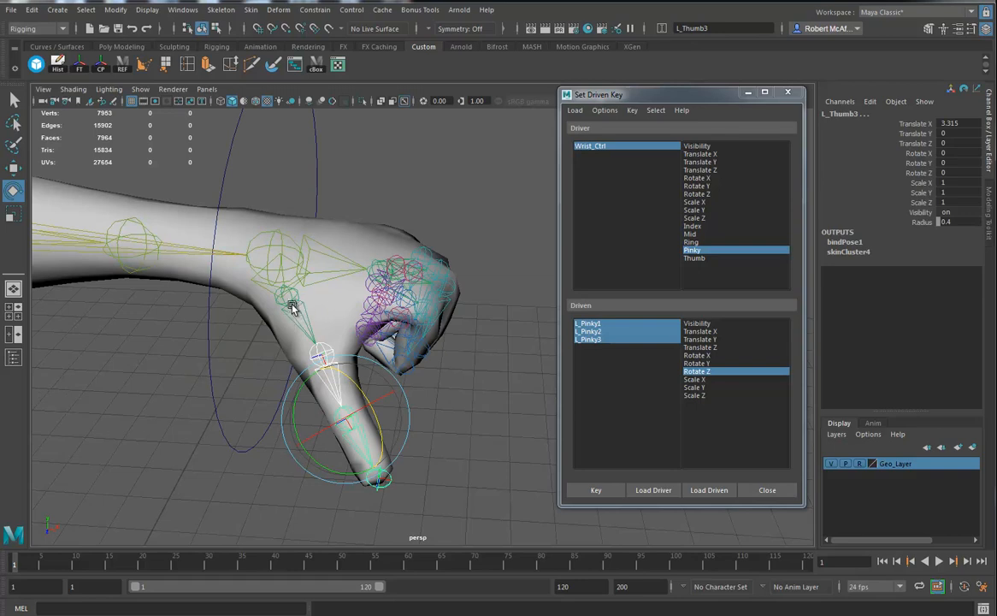
pyautogui.click(313, 328)
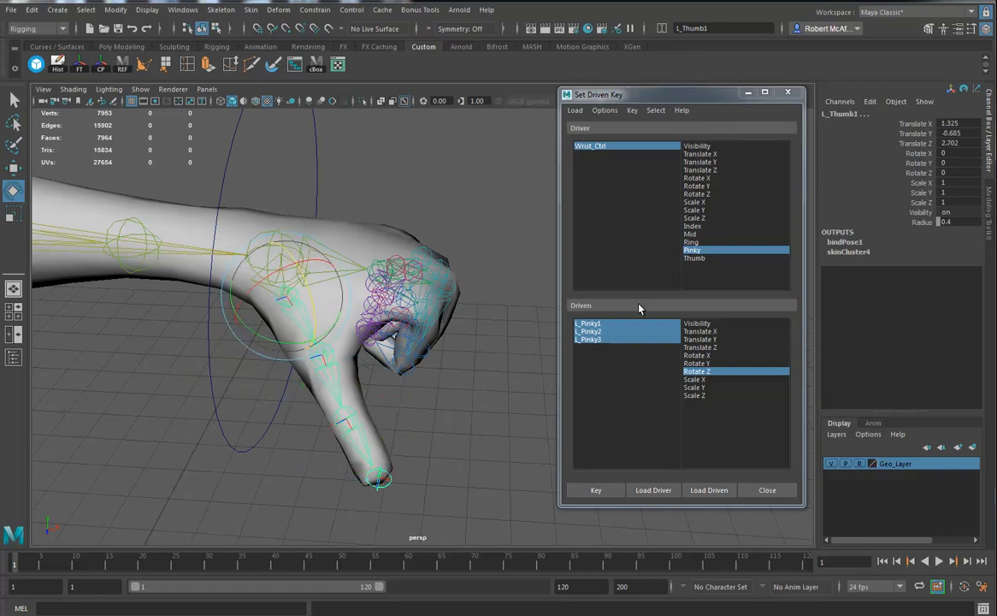
pyautogui.click(721, 493)
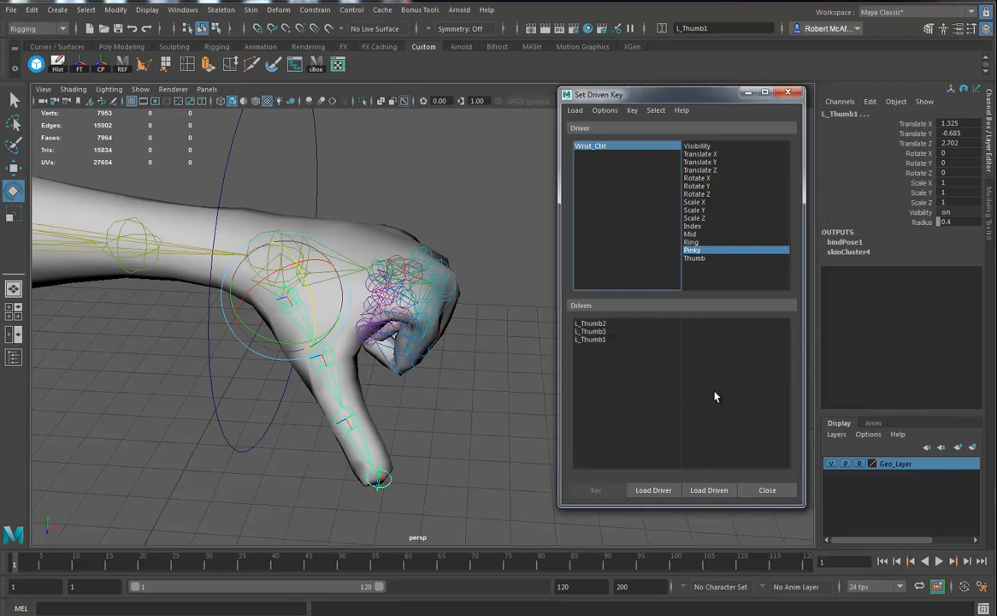
pyautogui.moveTo(588, 332); pyautogui.dragTo(590, 344)
pyautogui.moveTo(696, 356); pyautogui.dragTo(697, 370)
# - Bend the three thumb joints to about 22.5 in Rotate Y and swing the thumb towards the curled fingers
pyautogui.keyDown('alt'); pyautogui.moveTo(522, 402); pyautogui.dragTo(454, 412); pyautogui.keyUp('alt')
pyautogui.keyDown('alt'); pyautogui.moveTo(372, 315); pyautogui.dragTo(401, 454); pyautogui.keyUp('alt')
pyautogui.hotkey('ctrl', 'z')
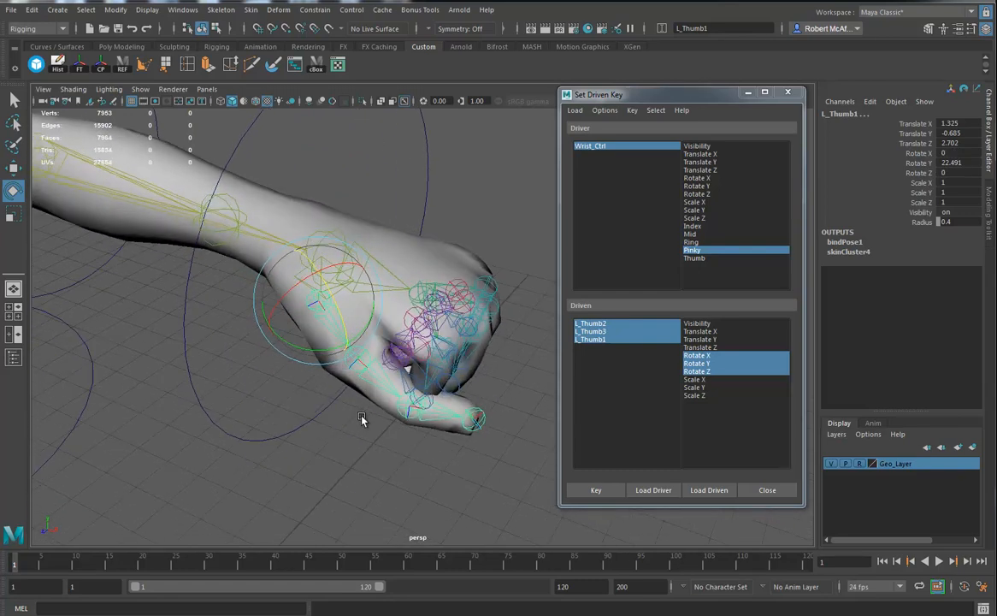
pyautogui.click(383, 446)
pyautogui.moveTo(332, 313); pyautogui.dragTo(339, 331)
pyautogui.keyDown('alt'); pyautogui.moveTo(385, 402); pyautogui.dragTo(414, 450); pyautogui.keyUp('alt')
# - Rotate L_Thumb2 and L_Thumb3 together to curl the thumb further in against the fist
pyautogui.click(402, 398)
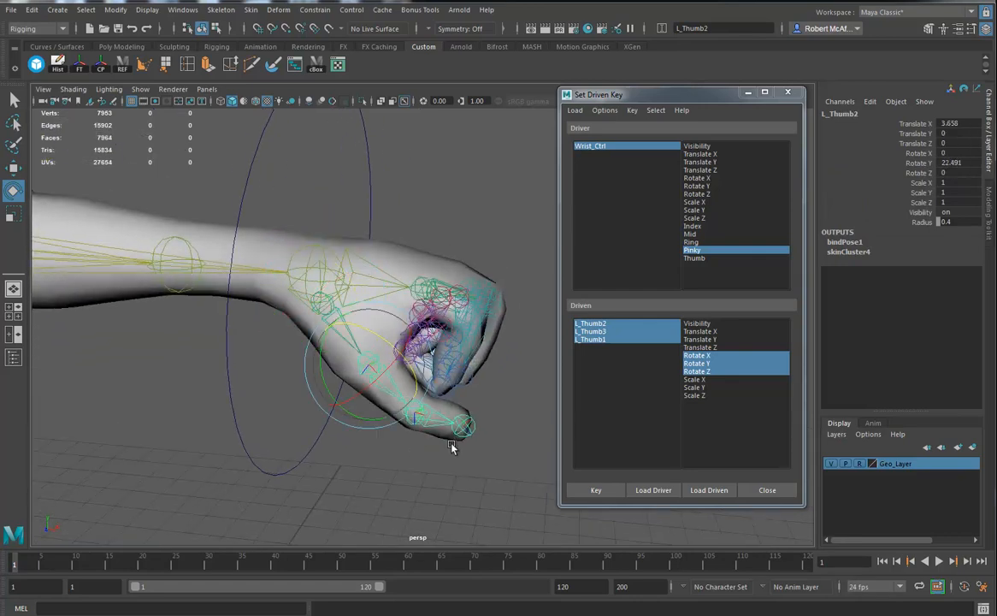
pyautogui.keyDown('shift'); pyautogui.click(452, 422); pyautogui.keyUp('shift')
pyautogui.keyDown('alt'); pyautogui.moveTo(379, 419); pyautogui.dragTo(461, 452); pyautogui.keyUp('alt')
pyautogui.click(373, 365)
pyautogui.keyDown('shift'); pyautogui.click(439, 414); pyautogui.keyUp('shift')
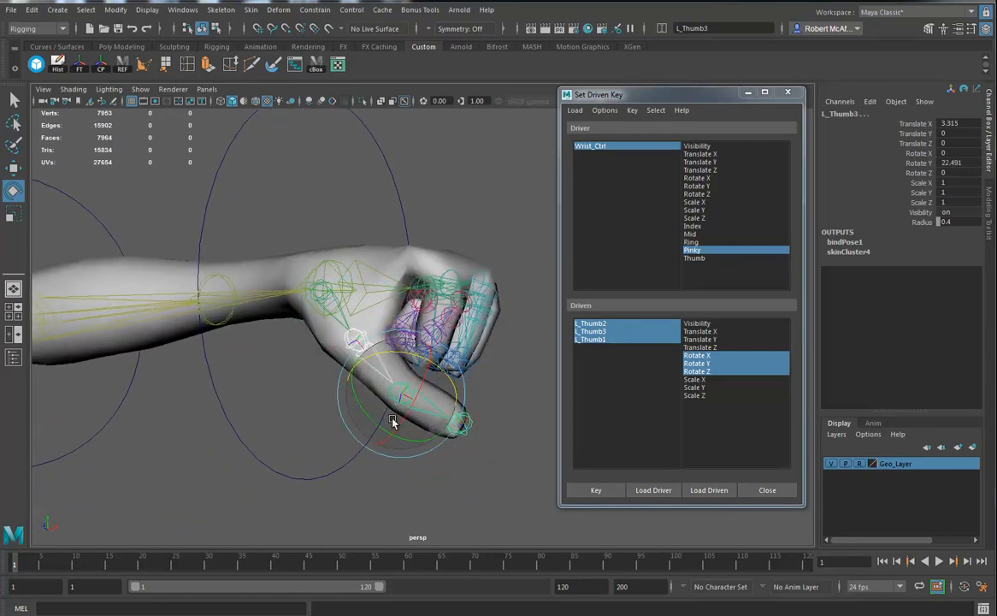
pyautogui.moveTo(373, 423); pyautogui.dragTo(430, 333)
pyautogui.moveTo(441, 296); pyautogui.dragTo(414, 344)
# - Rotate L_Thumb1 to about -30.9, 7.5 and -12.8 so the thumb rests across the fist
pyautogui.click(362, 294)
pyautogui.keyDown('alt'); pyautogui.moveTo(363, 295); pyautogui.dragTo(367, 325); pyautogui.keyUp('alt')
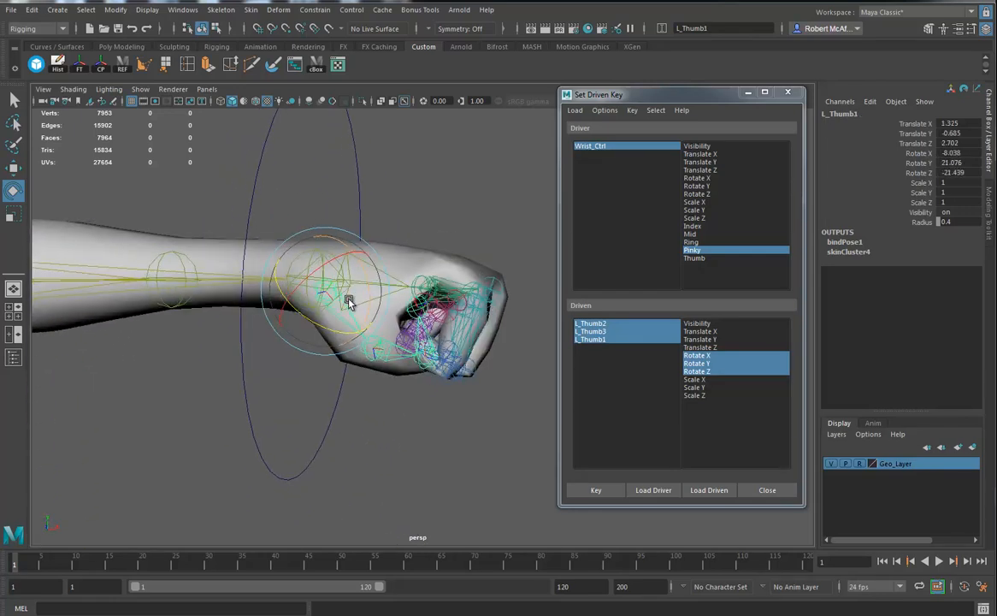
pyautogui.moveTo(325, 266); pyautogui.dragTo(314, 332)
pyautogui.moveTo(378, 367); pyautogui.dragTo(556, 428)
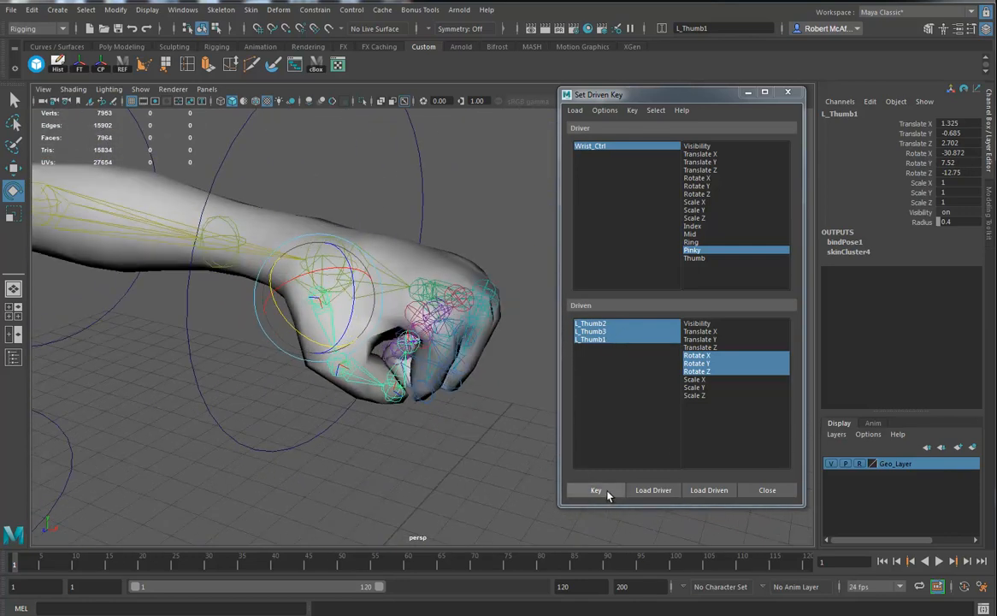
# - Set Wrist_Ctrl's Thumb to 10 and set a driven key on the thumb rotations with Pinky as the driver attribute
pyautogui.click(698, 258)
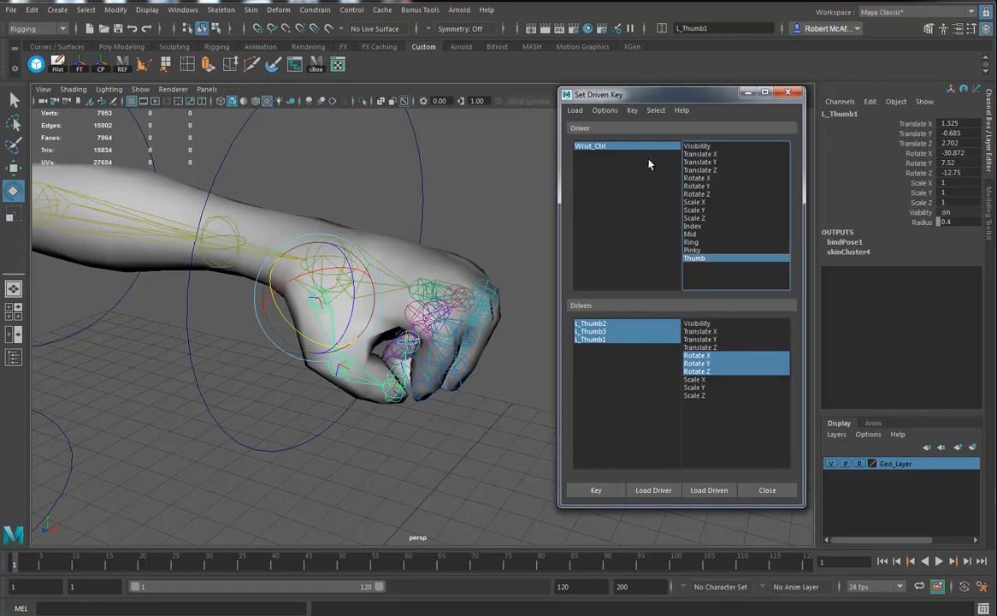
pyautogui.click(599, 147)
pyautogui.click(923, 261)
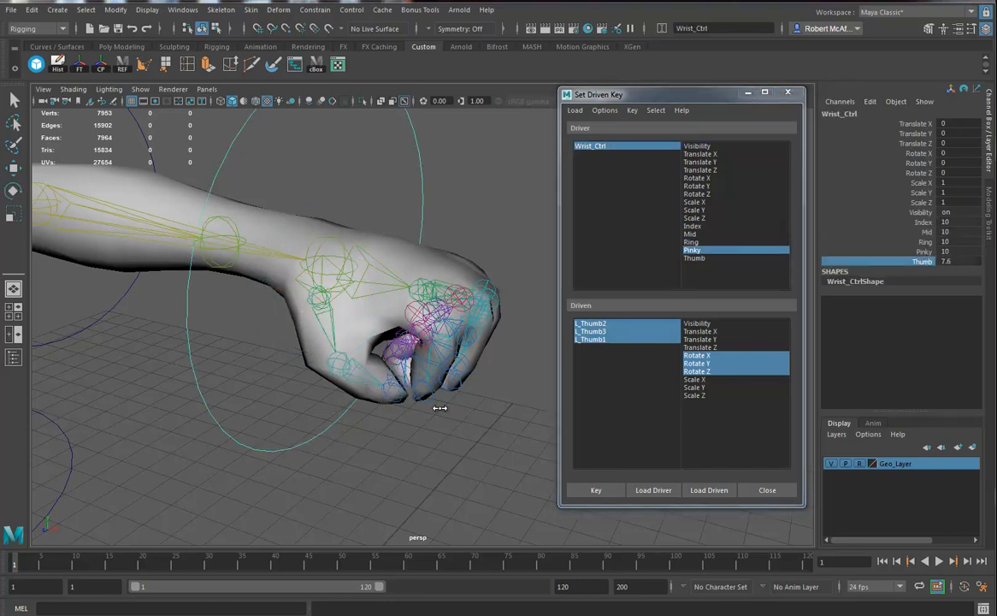
pyautogui.click(590, 492)
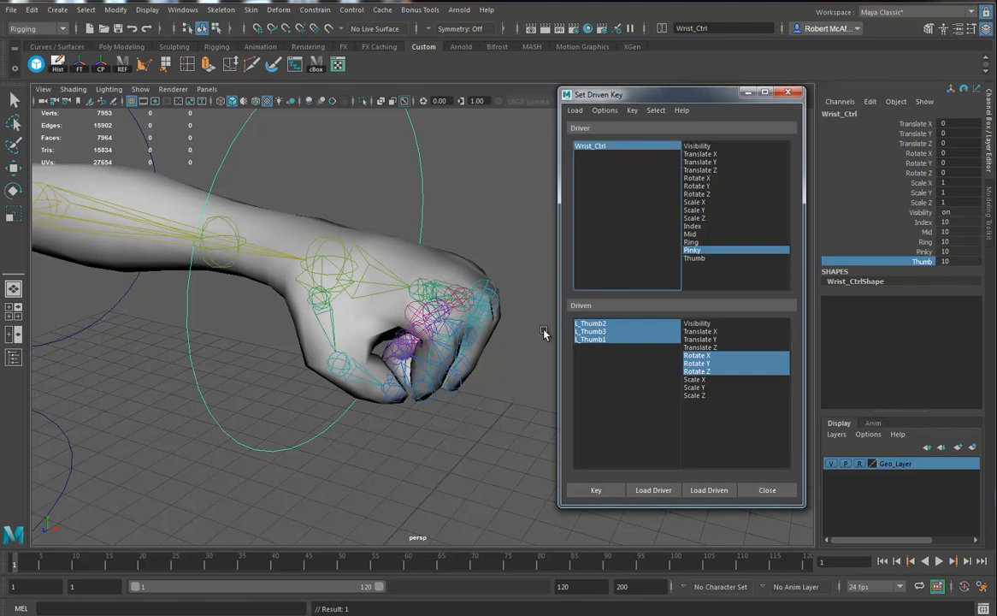
# - Set Wrist_Ctrl's Thumb to 0, return the thumb joints to zero rotation, and set a driven key
pyautogui.doubleClick(941, 262)
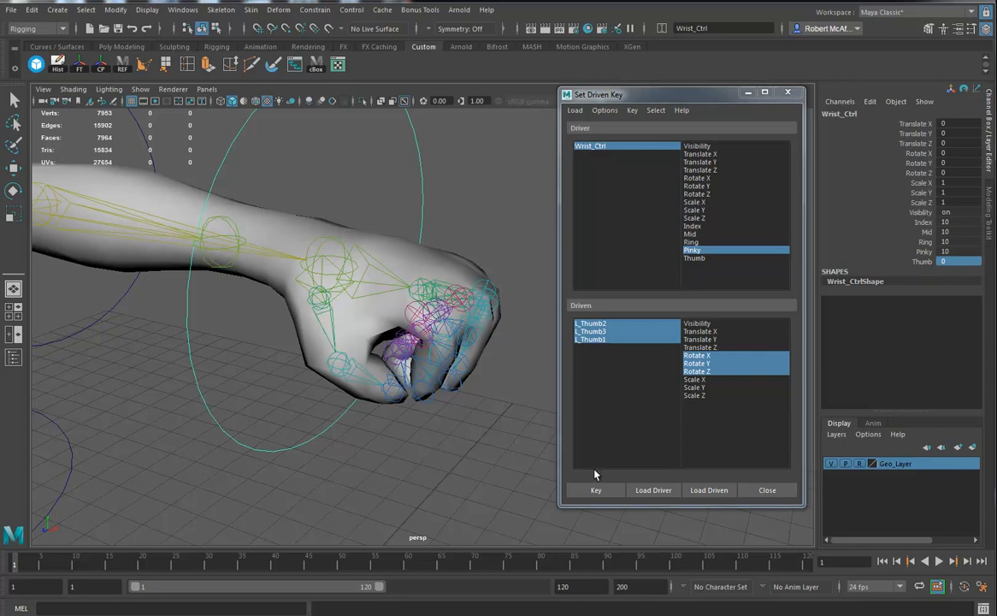
pyautogui.keyDown('alt'); pyautogui.moveTo(419, 417); pyautogui.dragTo(397, 427); pyautogui.keyUp('alt')
pyautogui.click(331, 296)
pyautogui.press('e')
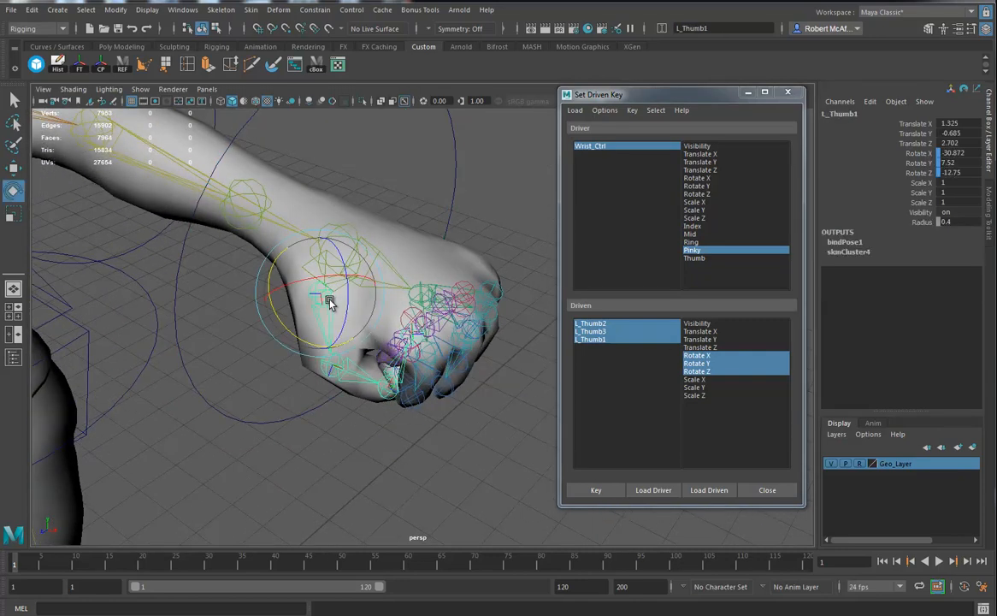
pyautogui.rightClick(329, 299)
pyautogui.moveTo(329, 299); pyautogui.dragTo(381, 302, button='right')
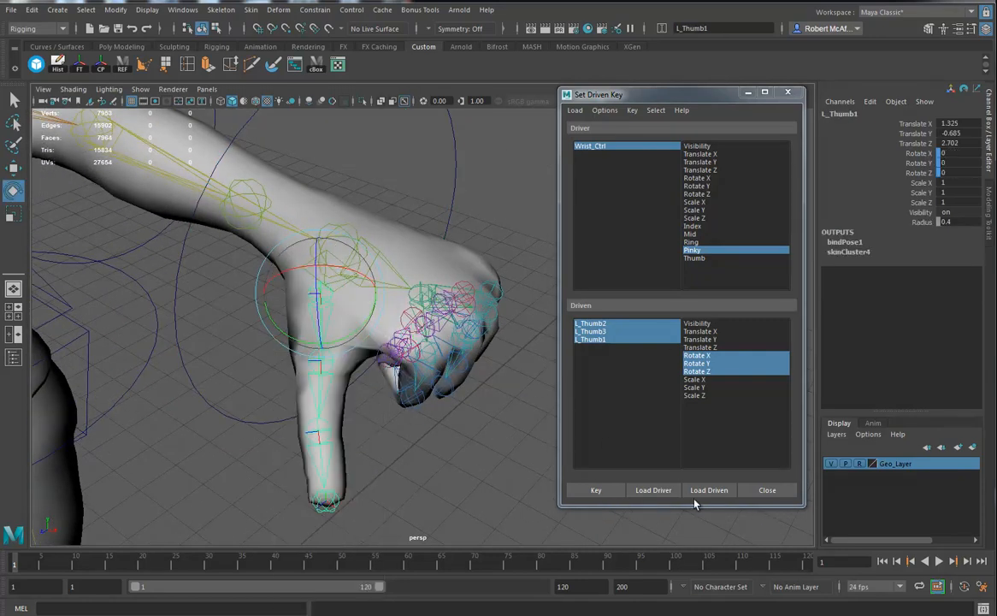
pyautogui.click(596, 492)
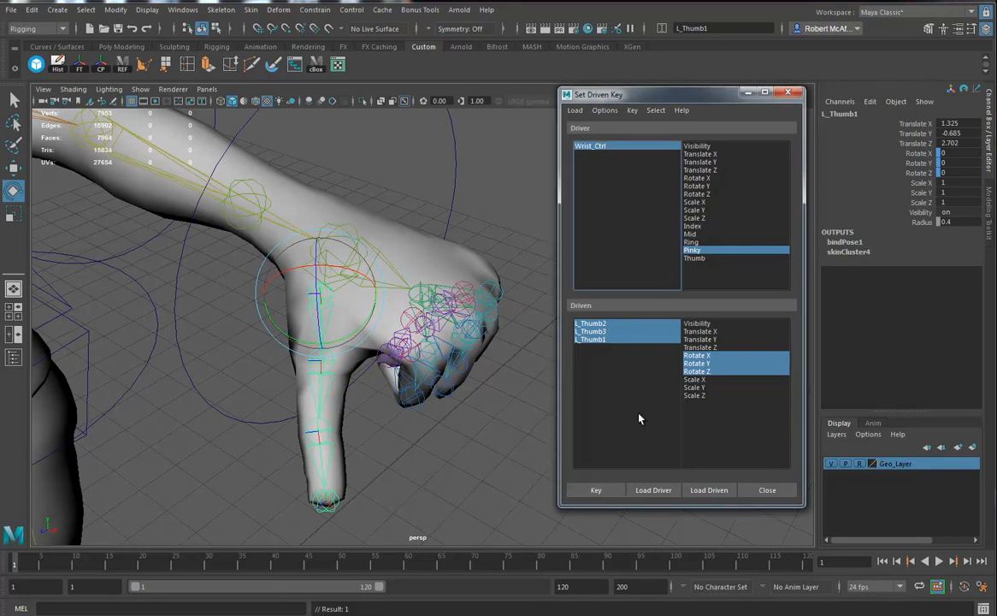
# - Set Wrist_Ctrl's Thumb attribute to -10
pyautogui.click(609, 149)
pyautogui.click(923, 261)
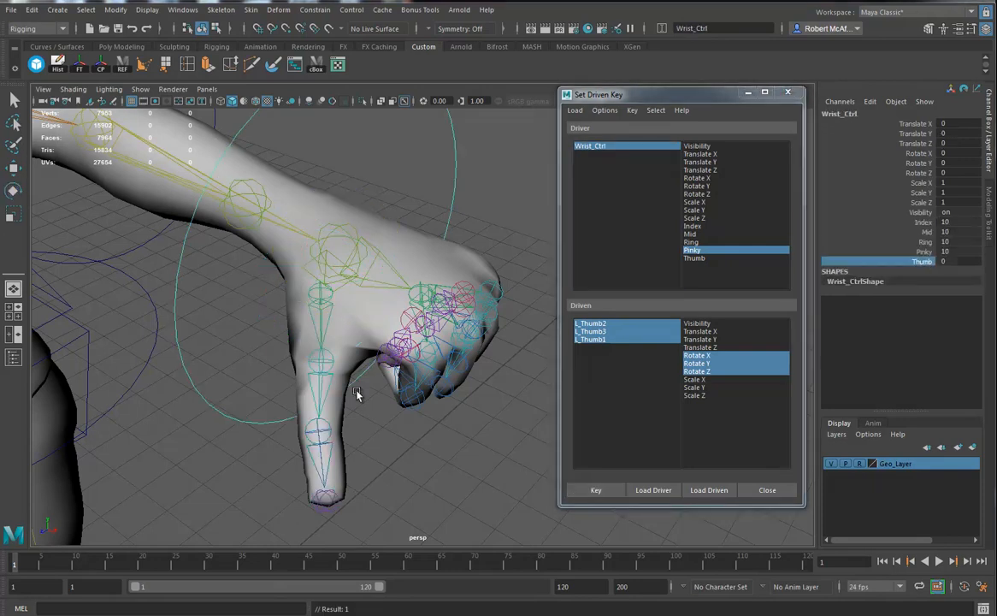
pyautogui.keyDown('alt'); pyautogui.moveTo(196, 385); pyautogui.dragTo(381, 349); pyautogui.keyUp('alt')
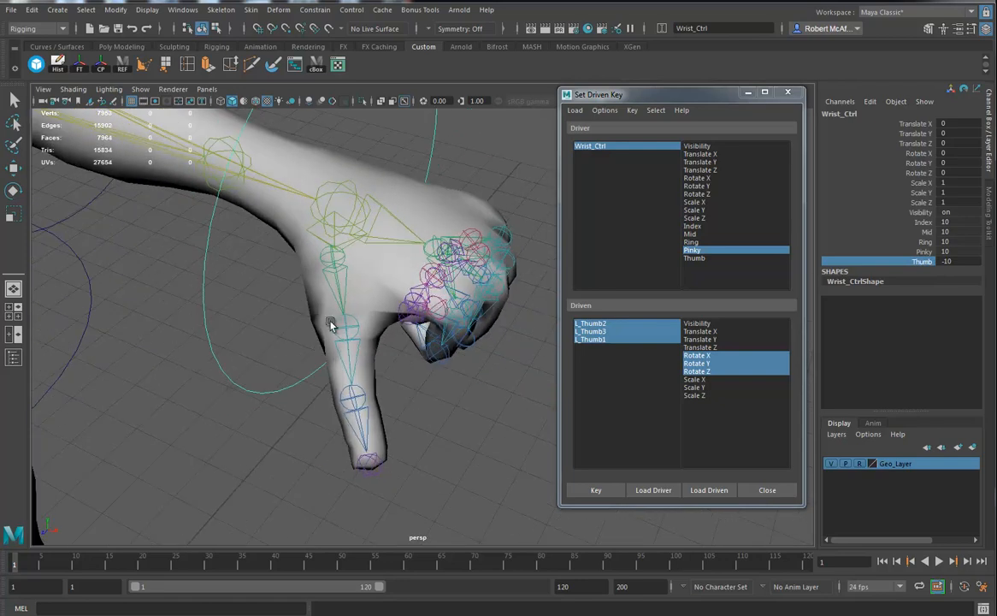
# - Bend the three thumb joints back to about -17.6 in Rotate Y and set a driven key
pyautogui.moveTo(346, 298); pyautogui.dragTo(363, 303)
pyautogui.keyDown('shift'); pyautogui.moveTo(332, 367); pyautogui.dragTo(381, 384); pyautogui.keyUp('shift')
pyautogui.keyDown('shift'); pyautogui.moveTo(336, 413); pyautogui.dragTo(399, 419); pyautogui.keyUp('shift')
pyautogui.moveTo(434, 386)
pyautogui.keyDown('alt'); pyautogui.mouseDown()
pyautogui.moveTo(497, 357)
pyautogui.moveTo(440, 389)
pyautogui.mouseUp(); pyautogui.keyUp('alt')
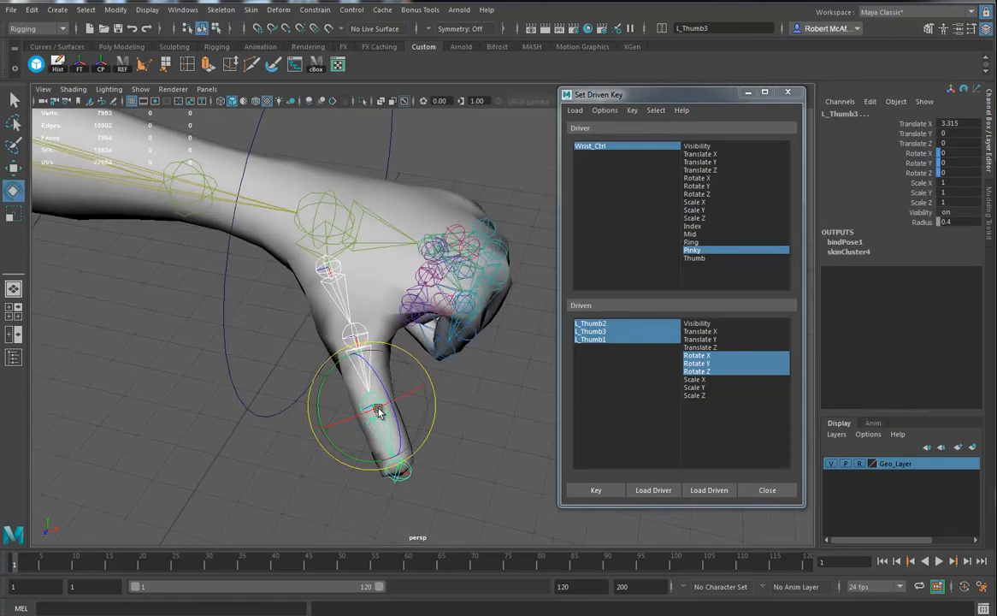
pyautogui.moveTo(331, 416); pyautogui.dragTo(337, 463)
pyautogui.keyDown('alt'); pyautogui.moveTo(423, 386); pyautogui.dragTo(493, 361); pyautogui.keyUp('alt')
pyautogui.click(607, 490)
# - Adjust L_Thumb2 to about -4.0, -17.1 and 13.3 in rotation, set a driven key, and close the Set Driven Key window
pyautogui.keyDown('alt'); pyautogui.moveTo(429, 408); pyautogui.dragTo(383, 446); pyautogui.keyUp('alt')
pyautogui.click(347, 363)
pyautogui.keyDown('alt'); pyautogui.moveTo(341, 383); pyautogui.dragTo(359, 449); pyautogui.keyUp('alt')
pyautogui.click(338, 384)
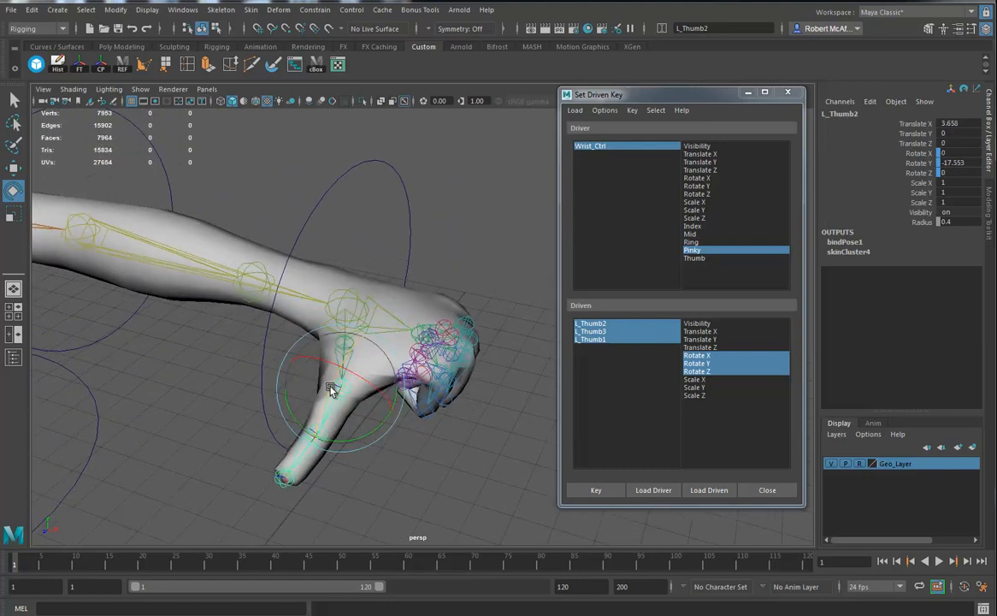
pyautogui.moveTo(340, 379); pyautogui.dragTo(339, 390)
pyautogui.keyDown('alt'); pyautogui.moveTo(381, 419); pyautogui.dragTo(425, 382); pyautogui.keyUp('alt')
pyautogui.click(596, 490)
pyautogui.keyDown('alt'); pyautogui.moveTo(411, 471); pyautogui.dragTo(466, 393); pyautogui.keyUp('alt')
pyautogui.click(779, 495)
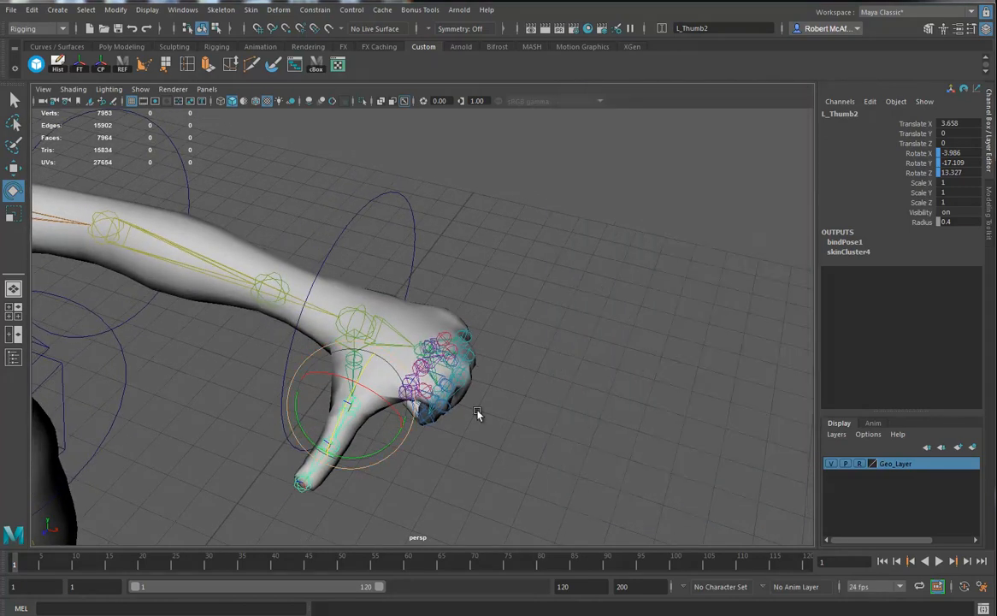
# - Reset Wrist_Ctrl's Index, Mid, Ring, Pinky and Thumb attributes to 0
pyautogui.keyDown('alt'); pyautogui.moveTo(392, 421); pyautogui.dragTo(377, 398, button='right'); pyautogui.keyUp('alt')
pyautogui.keyDown('alt'); pyautogui.moveTo(377, 399); pyautogui.dragTo(485, 405); pyautogui.keyUp('alt')
pyautogui.keyDown('alt'); pyautogui.moveTo(562, 433); pyautogui.dragTo(571, 383); pyautogui.keyUp('alt')
pyautogui.click(556, 271)
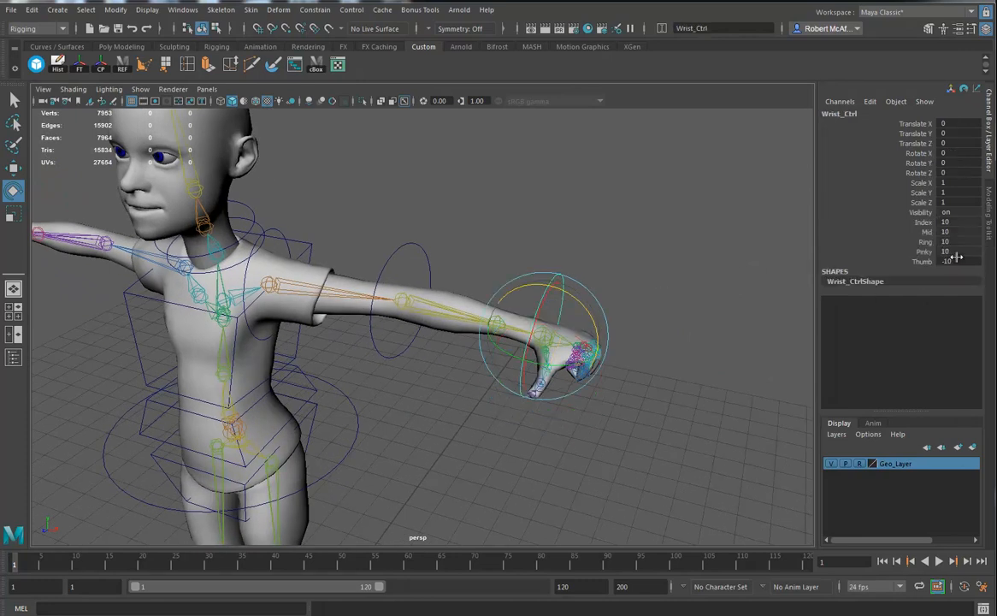
pyautogui.moveTo(956, 224); pyautogui.dragTo(960, 272)
pyautogui.write('0')
pyautogui.press('Return')
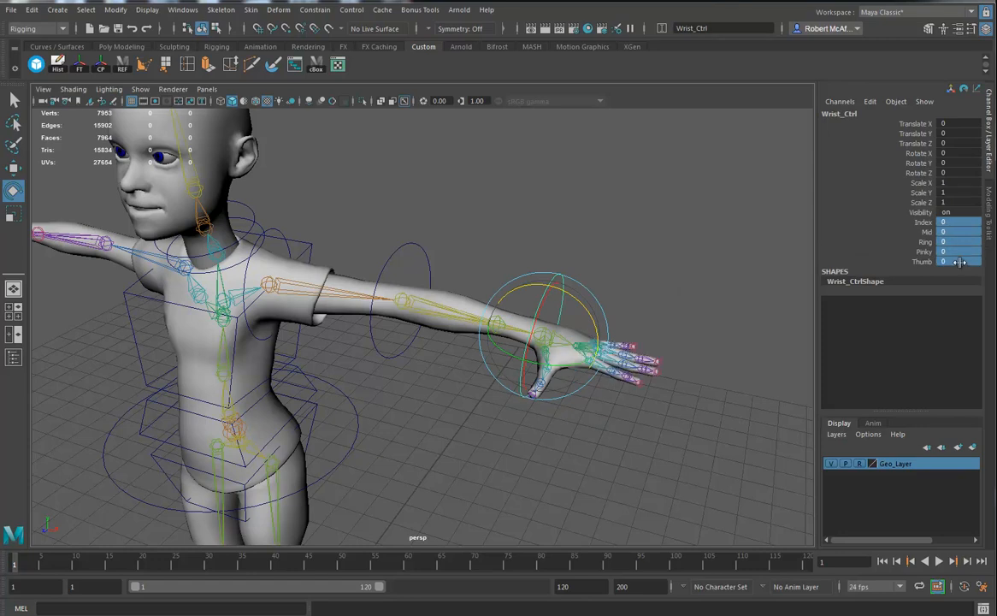
# - Show the arm controls in the Hypergraph Hierarchy and parent Shoulder_Ctrl_DirtyGrp under Back2_Ctrl
pyautogui.keyDown('alt'); pyautogui.moveTo(557, 401); pyautogui.dragTo(522, 317); pyautogui.keyUp('alt')
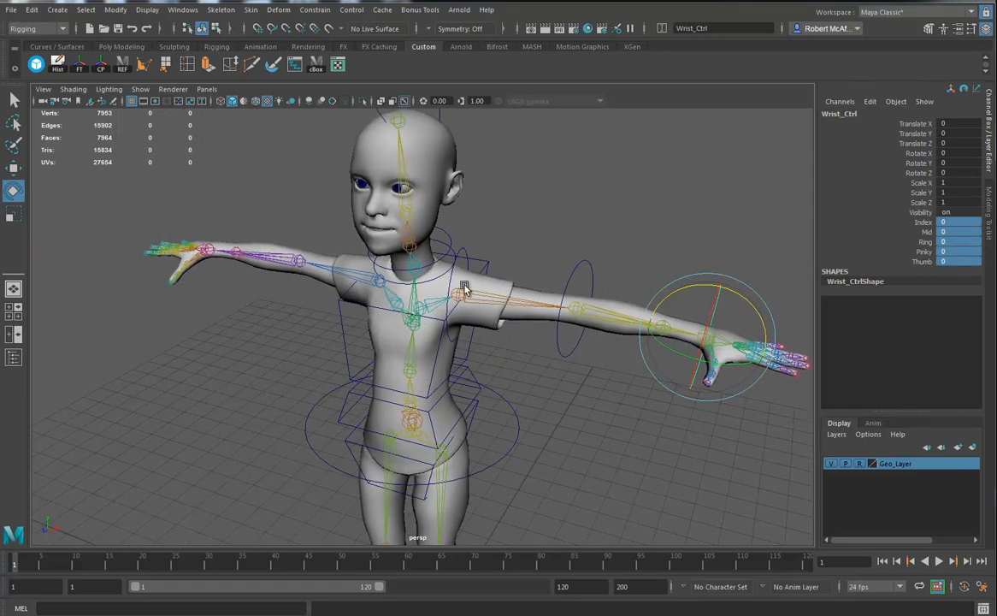
pyautogui.click(411, 258)
pyautogui.click(315, 67)
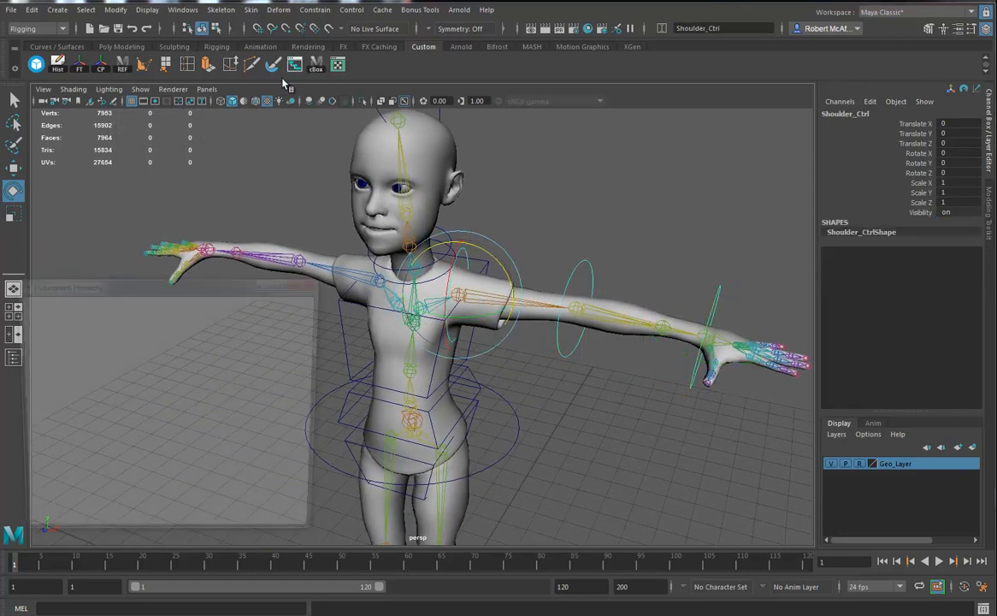
pyautogui.click(76, 372)
pyautogui.keyDown('alt'); pyautogui.moveTo(449, 390); pyautogui.dragTo(570, 417); pyautogui.keyUp('alt')
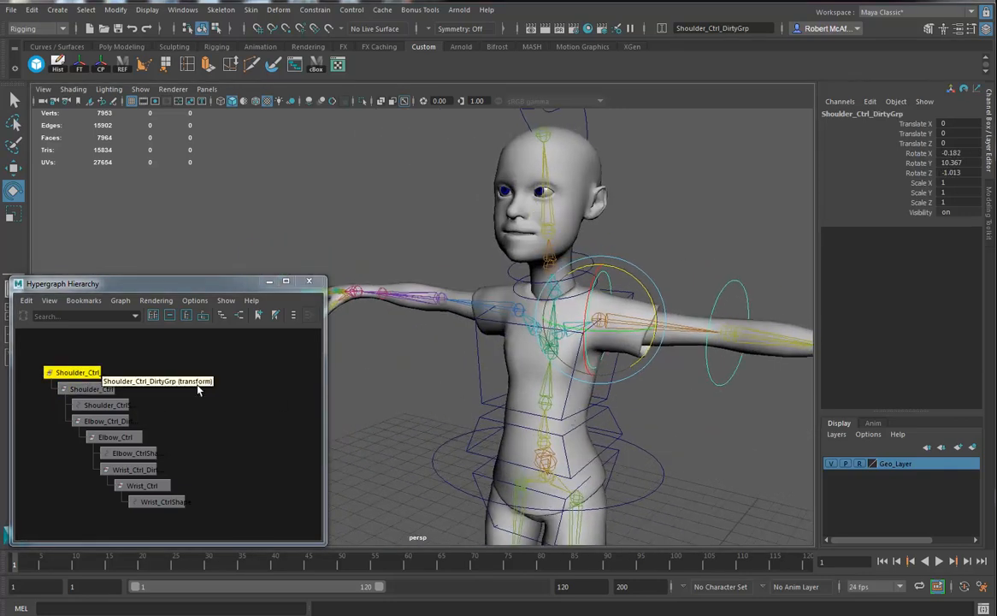
pyautogui.click(469, 363)
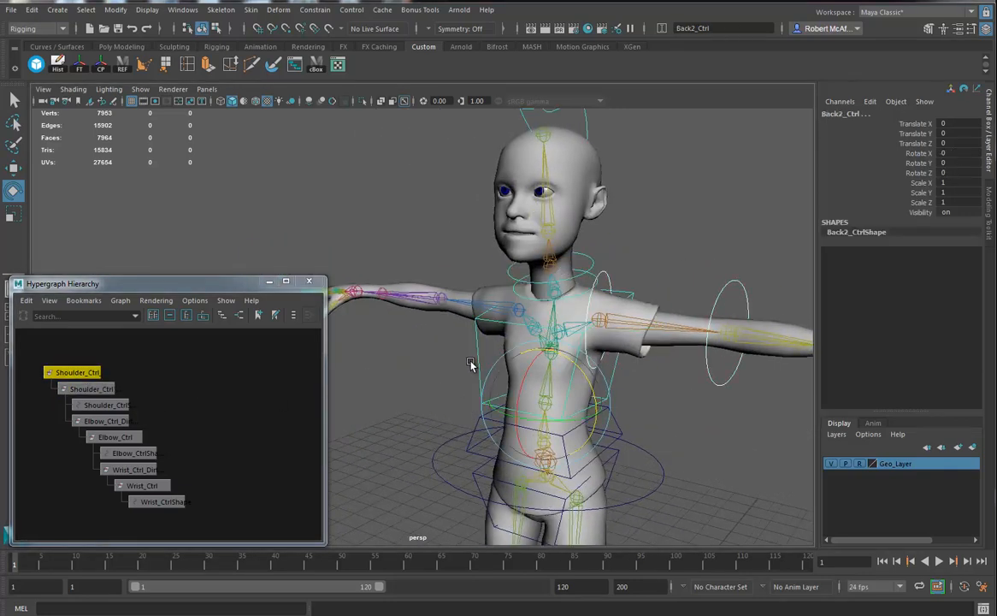
pyautogui.press('p')
pyautogui.keyDown('alt'); pyautogui.moveTo(214, 424); pyautogui.dragTo(83, 427, button='right'); pyautogui.keyUp('alt')
pyautogui.keyDown('alt'); pyautogui.moveTo(143, 435); pyautogui.dragTo(184, 356, button='middle'); pyautogui.keyUp('alt')
pyautogui.keyDown('alt'); pyautogui.moveTo(182, 473); pyautogui.dragTo(203, 440, button='middle'); pyautogui.keyUp('alt')
pyautogui.keyDown('alt'); pyautogui.moveTo(203, 441); pyautogui.dragTo(269, 497, button='right'); pyautogui.keyUp('alt')
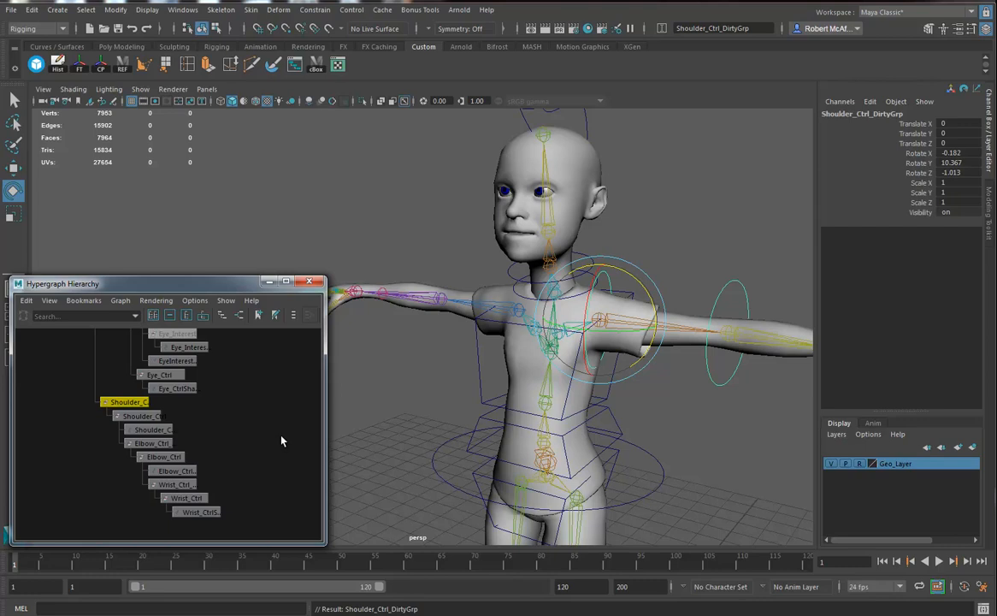
# - Duplicate Shoulder_Ctrl_DirtyGrp with its arm controls and put the duplicate in a new group
pyautogui.keyDown('alt'); pyautogui.moveTo(434, 463); pyautogui.dragTo(537, 382); pyautogui.keyUp('alt')
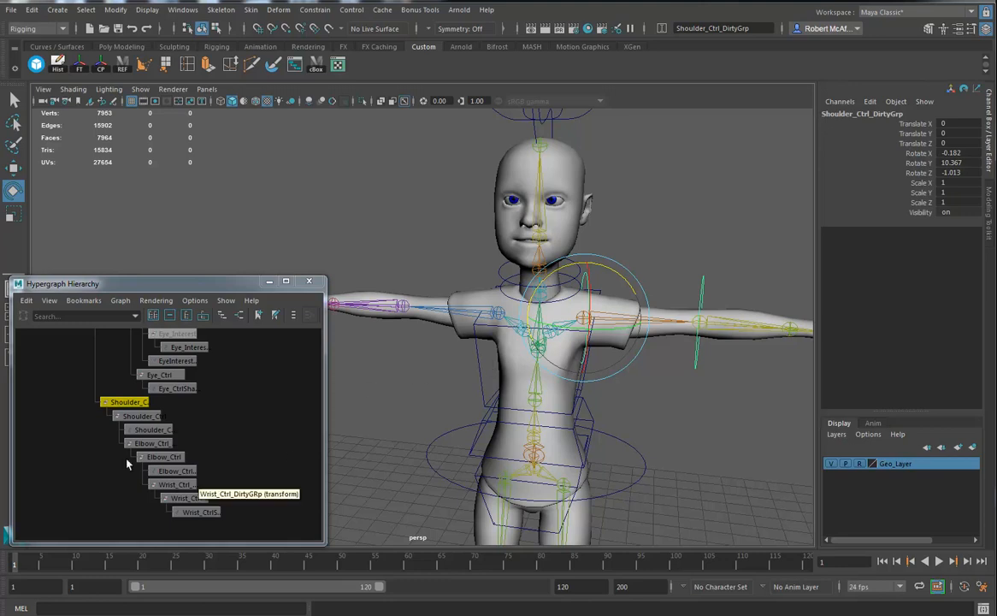
pyautogui.keyDown('alt'); pyautogui.moveTo(457, 395); pyautogui.dragTo(505, 364); pyautogui.keyUp('alt')
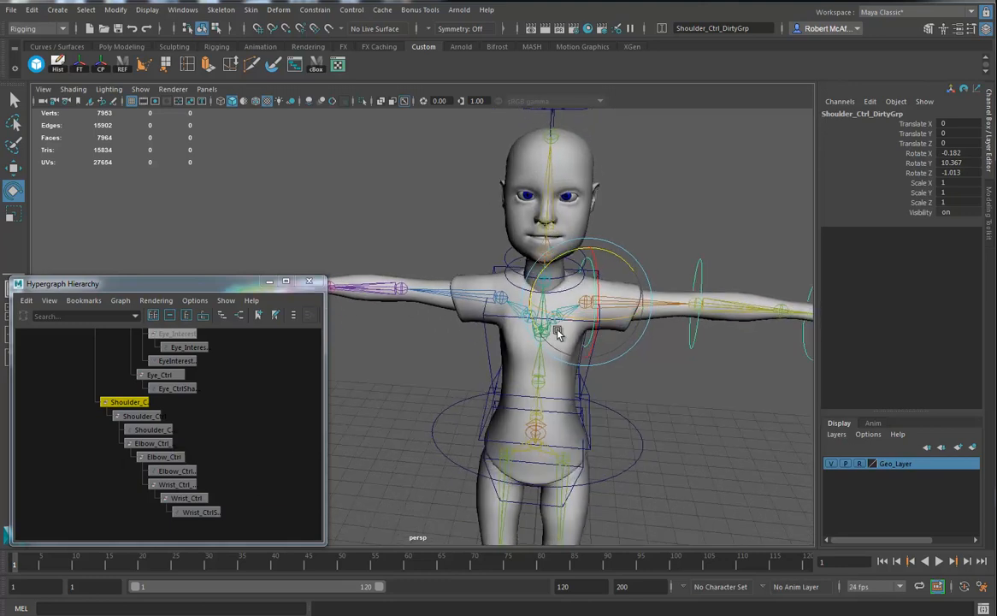
pyautogui.hotkey('ctrl', 'd')
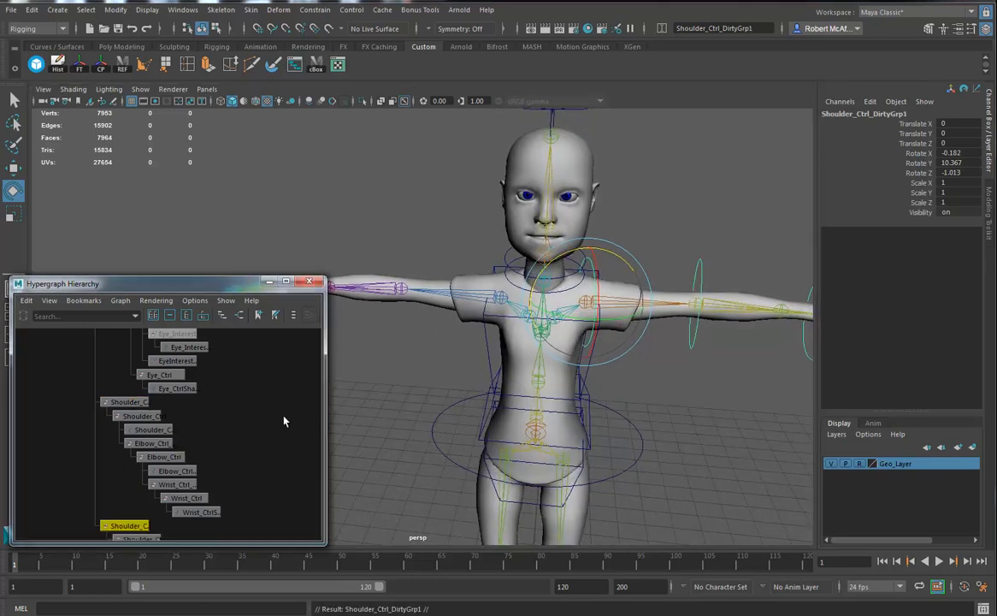
pyautogui.keyDown('alt'); pyautogui.moveTo(647, 507); pyautogui.dragTo(424, 453, button='right'); pyautogui.keyUp('alt')
pyautogui.keyDown('alt'); pyautogui.moveTo(424, 452); pyautogui.dragTo(439, 388, button='middle'); pyautogui.keyUp('alt')
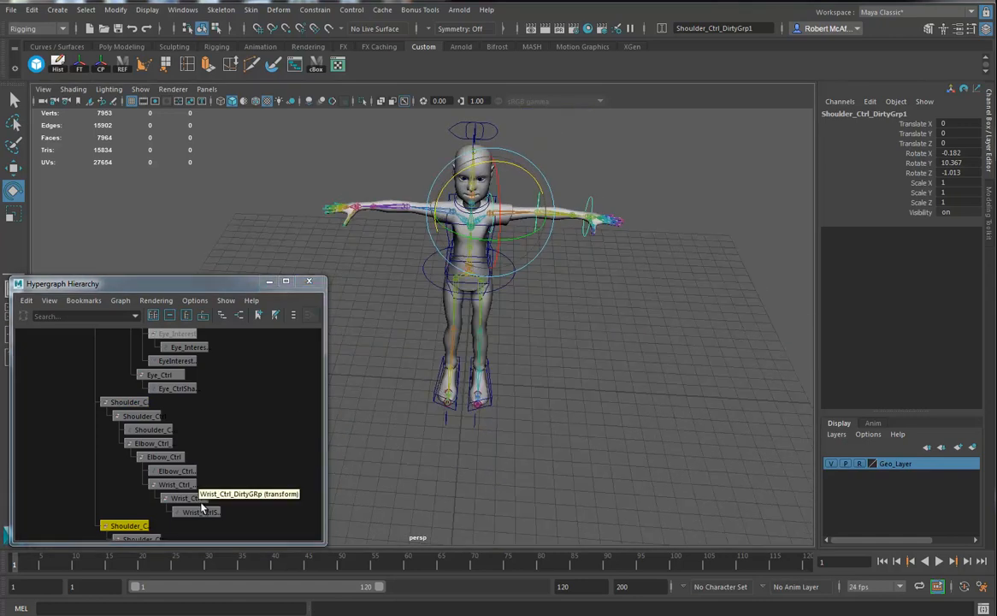
pyautogui.hotkey('ctrl', 'g')
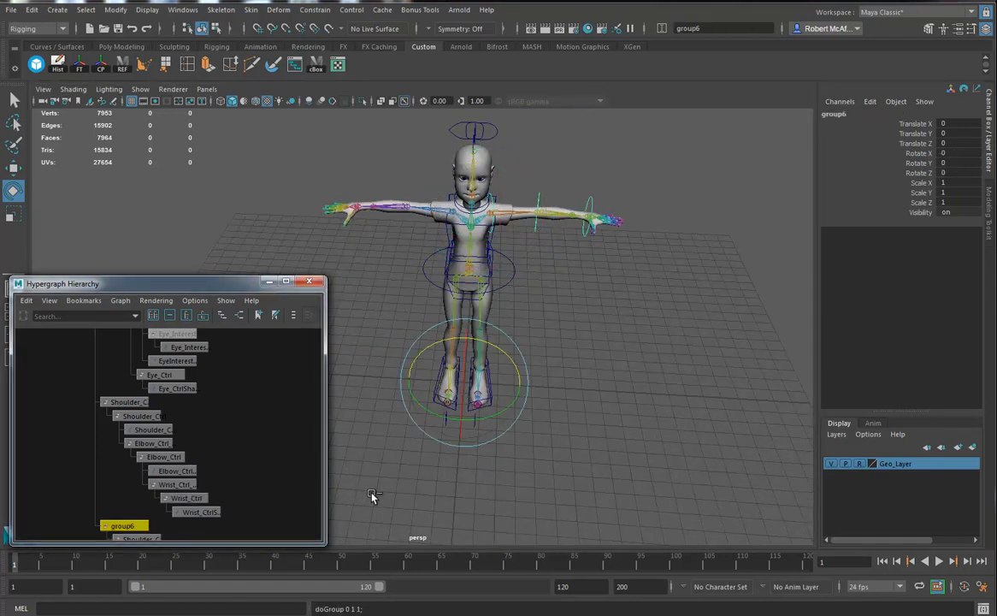
# - Mirror the duplicated arm controls onto the right arm by scaling group6 negatively in X, and select Shoulder_Ctrl_DirtyGrp1 to check its placement
pyautogui.press('r')
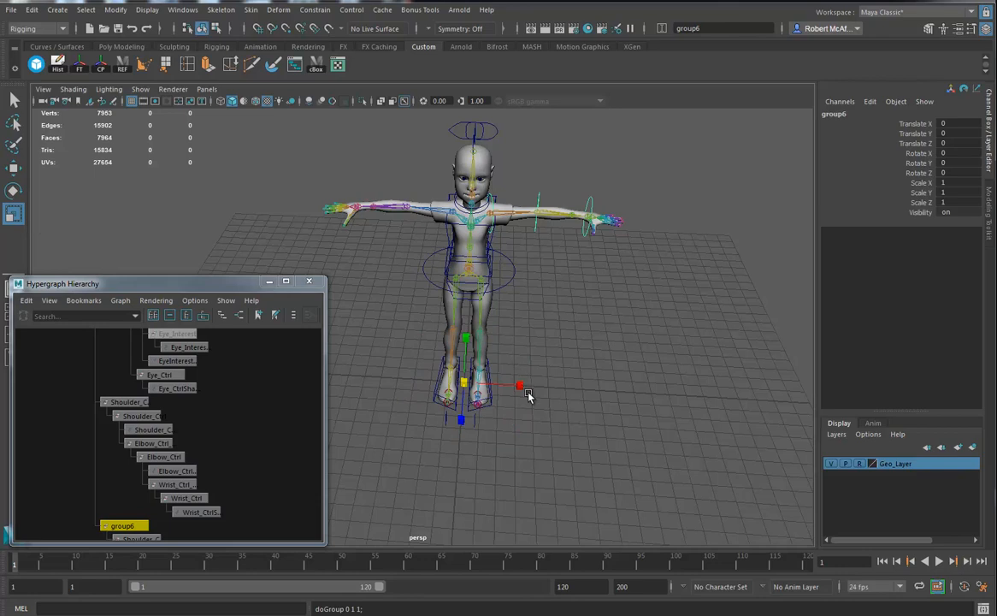
pyautogui.moveTo(522, 387); pyautogui.dragTo(495, 350)
pyautogui.keyDown('alt'); pyautogui.moveTo(495, 350); pyautogui.dragTo(655, 392, button='right'); pyautogui.keyUp('alt')
pyautogui.keyDown('alt'); pyautogui.moveTo(445, 336); pyautogui.dragTo(550, 436, button='middle'); pyautogui.keyUp('alt')
pyautogui.keyDown('alt'); pyautogui.moveTo(550, 436); pyautogui.dragTo(465, 432); pyautogui.keyUp('alt')
pyautogui.keyDown('alt'); pyautogui.moveTo(465, 432); pyautogui.dragTo(557, 451, button='right'); pyautogui.keyUp('alt')
pyautogui.keyDown('alt'); pyautogui.moveTo(251, 508); pyautogui.dragTo(217, 457, button='middle'); pyautogui.keyUp('alt')
pyautogui.click(128, 413)
pyautogui.keyDown('alt'); pyautogui.moveTo(580, 343); pyautogui.dragTo(562, 343); pyautogui.keyUp('alt')
pyautogui.keyDown('alt'); pyautogui.moveTo(561, 343); pyautogui.dragTo(597, 368, button='right'); pyautogui.keyUp('alt')
pyautogui.keyDown('alt'); pyautogui.moveTo(597, 368); pyautogui.dragTo(554, 441, button='middle'); pyautogui.keyUp('alt')
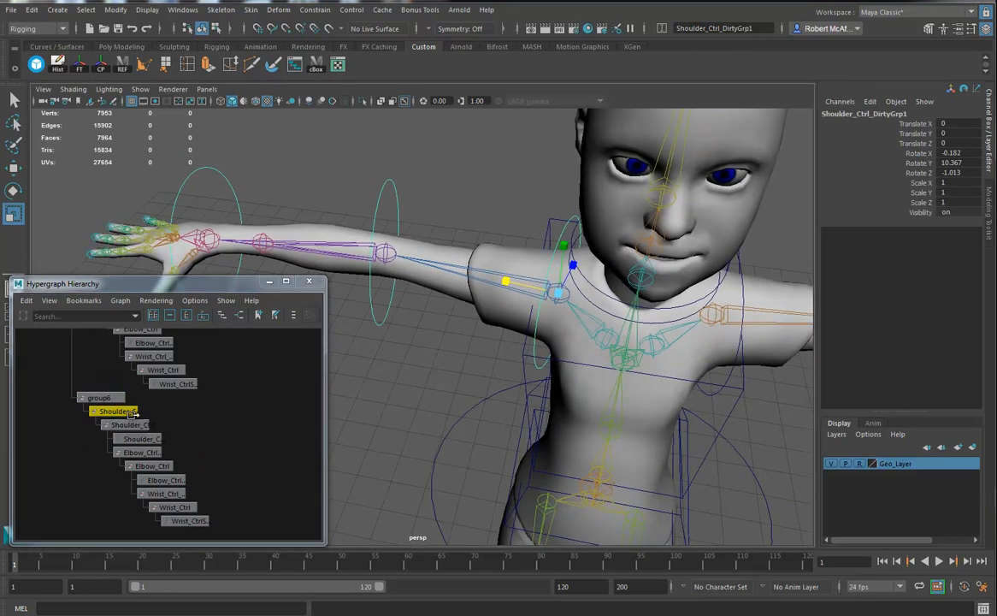
pyautogui.keyDown('alt'); pyautogui.moveTo(476, 297); pyautogui.dragTo(474, 342); pyautogui.keyUp('alt')
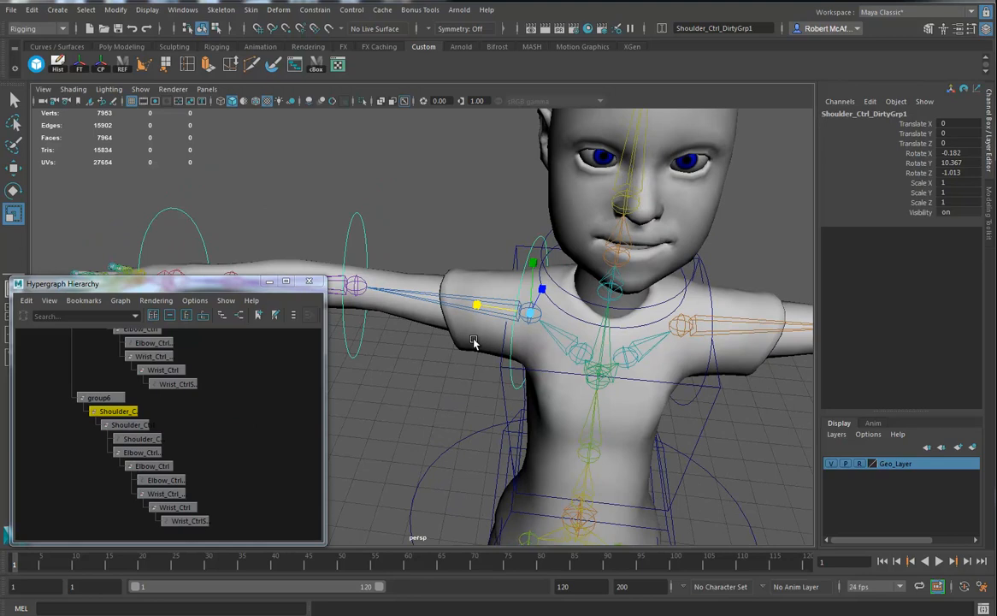
pyautogui.click(440, 304)
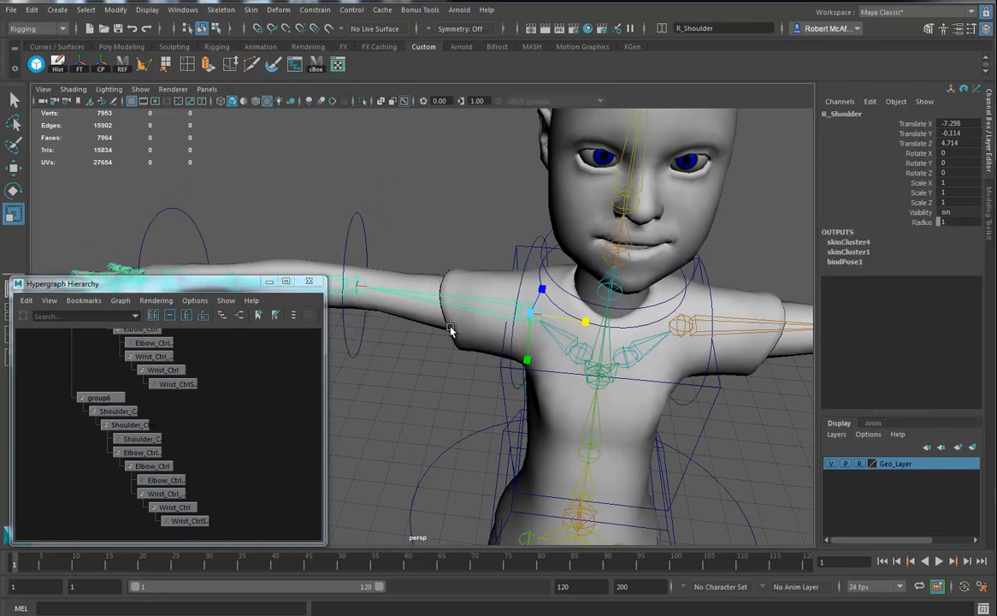
pyautogui.click(125, 412)
pyautogui.hotkey('ctrl', 'z')
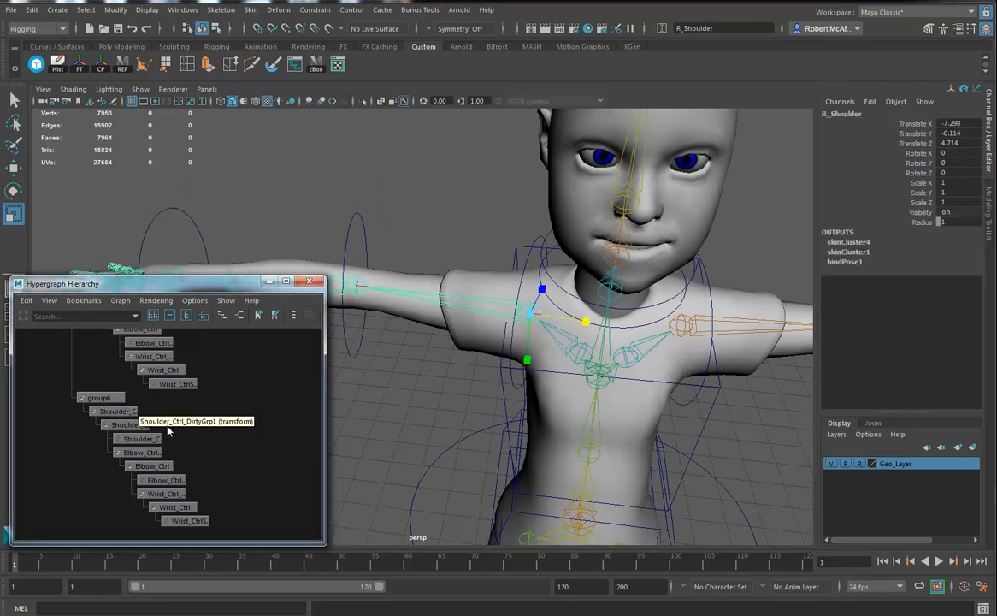
# - Add the prefix L_ to the original Shoulder_Ctrl_DirtyGrp and its whole hierarchy
pyautogui.keyDown('alt'); pyautogui.moveTo(174, 428); pyautogui.dragTo(268, 450, button='right'); pyautogui.keyUp('alt')
pyautogui.keyDown('alt'); pyautogui.moveTo(209, 450); pyautogui.dragTo(231, 412, button='middle'); pyautogui.keyUp('alt')
pyautogui.keyDown('alt'); pyautogui.moveTo(231, 412); pyautogui.dragTo(182, 424, button='right'); pyautogui.keyUp('alt')
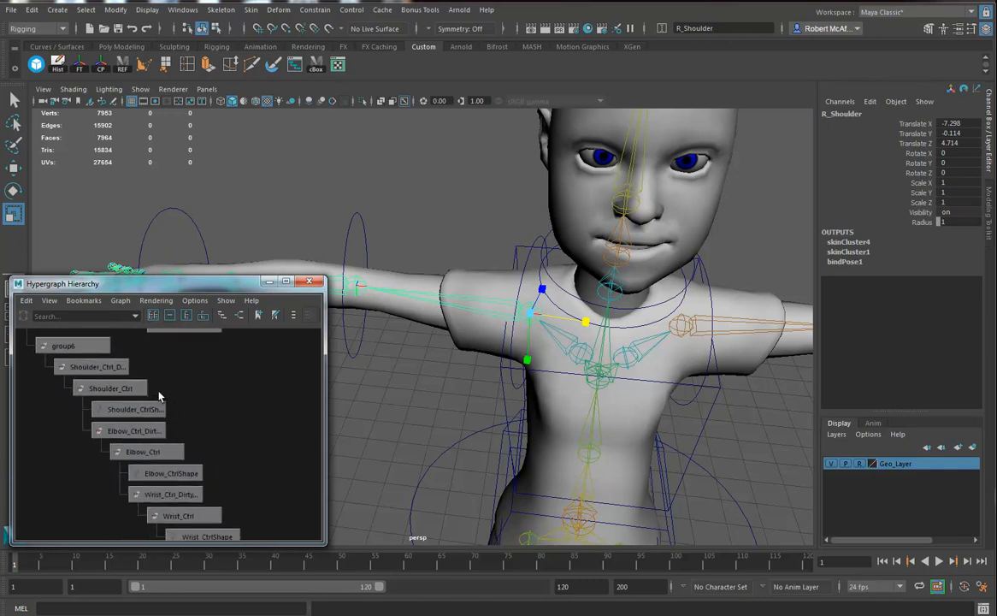
pyautogui.keyDown('alt'); pyautogui.moveTo(208, 396); pyautogui.dragTo(167, 397, button='right'); pyautogui.keyUp('alt')
pyautogui.keyDown('alt'); pyautogui.moveTo(167, 398); pyautogui.dragTo(162, 428, button='middle'); pyautogui.keyUp('alt')
pyautogui.click(106, 387)
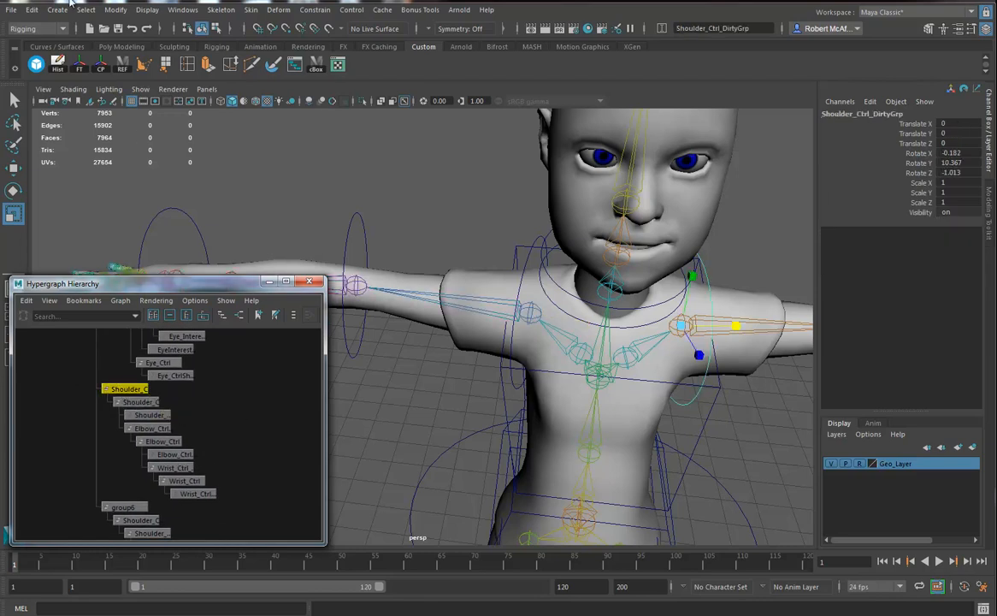
pyautogui.click(114, 10)
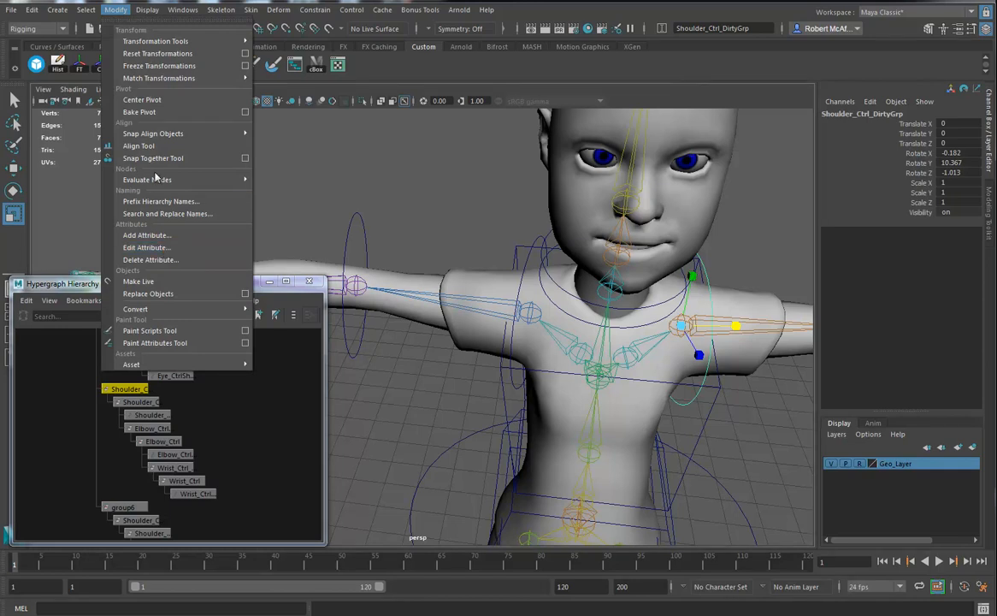
pyautogui.click(160, 201)
pyautogui.write('L_')
pyautogui.click(608, 327)
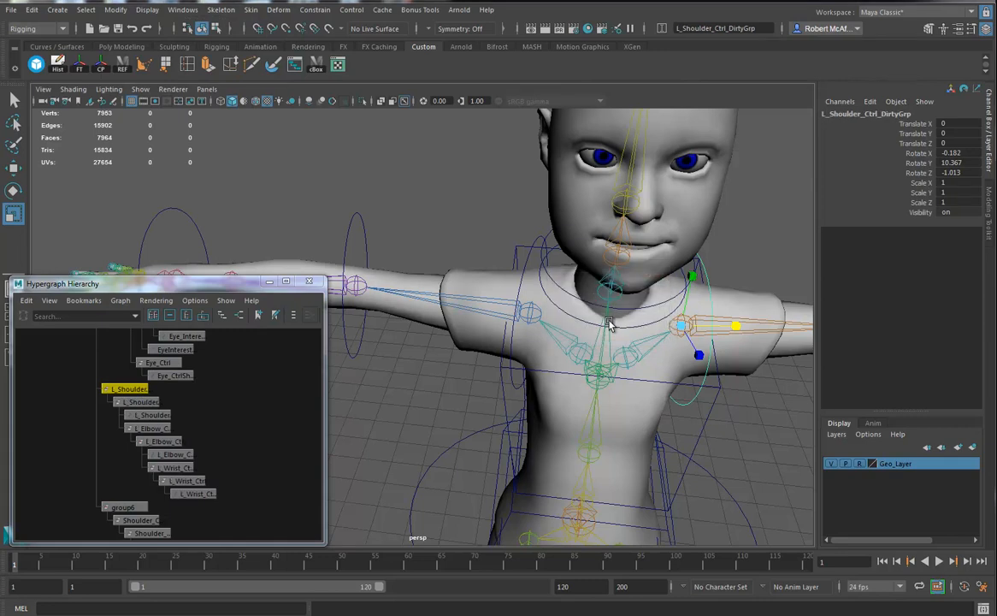
# - Add the prefix R_ to Shoulder_Ctrl_DirtyGrp1 and its whole hierarchy under group6
pyautogui.keyDown('alt'); pyautogui.moveTo(209, 481); pyautogui.dragTo(197, 369, button='middle'); pyautogui.keyUp('alt')
pyautogui.click(124, 408)
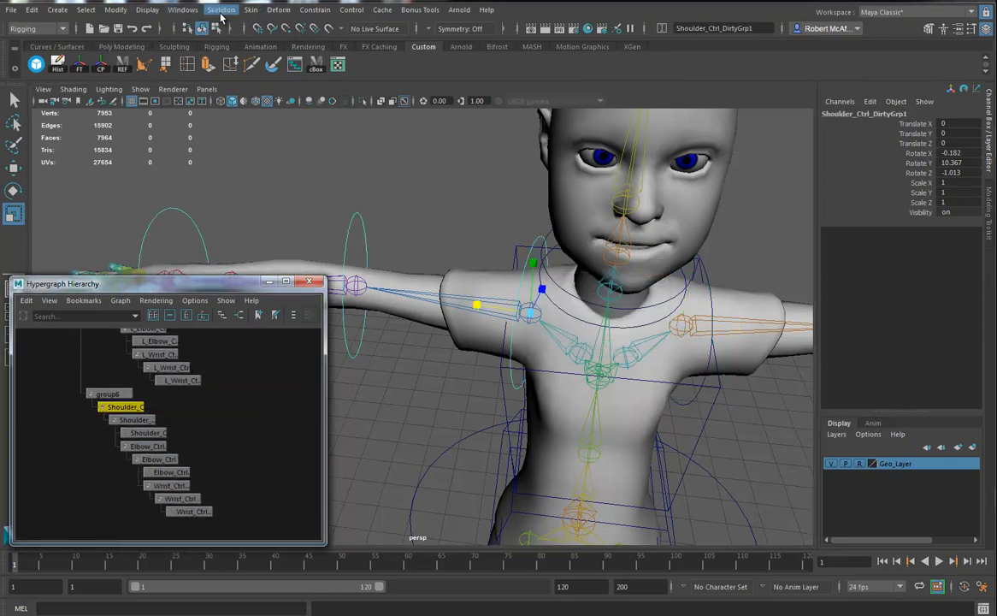
pyautogui.click(115, 9)
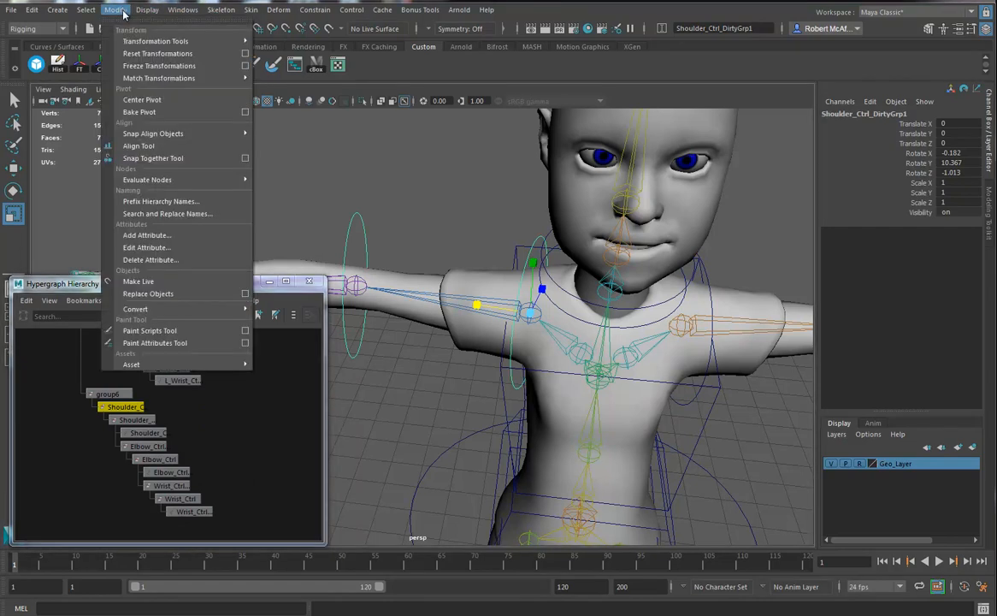
pyautogui.click(159, 200)
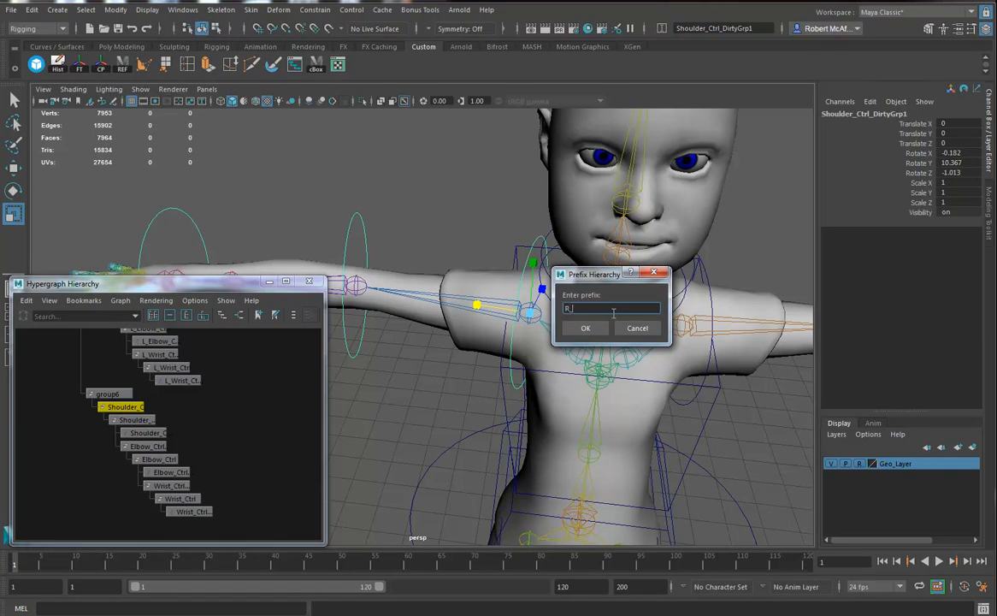
pyautogui.press('Return')
# - Orient-constrain the R_Shoulder joint to the right shoulder control
pyautogui.keyDown('alt'); pyautogui.moveTo(635, 359); pyautogui.dragTo(628, 332); pyautogui.keyUp('alt')
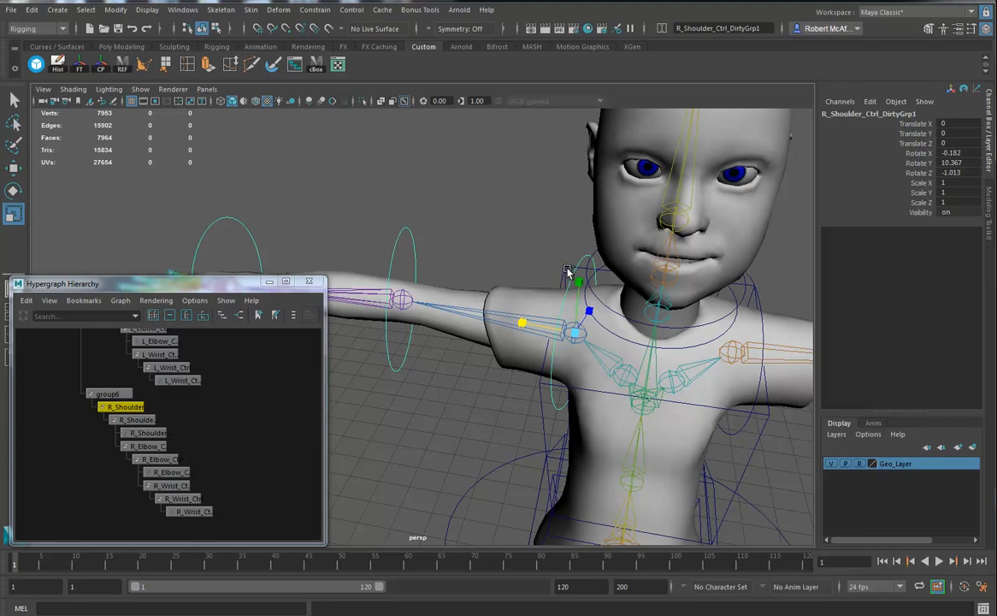
pyautogui.keyDown('alt'); pyautogui.moveTo(569, 272); pyautogui.dragTo(494, 216, button='middle'); pyautogui.keyUp('alt')
pyautogui.click(504, 224)
pyautogui.click(513, 228)
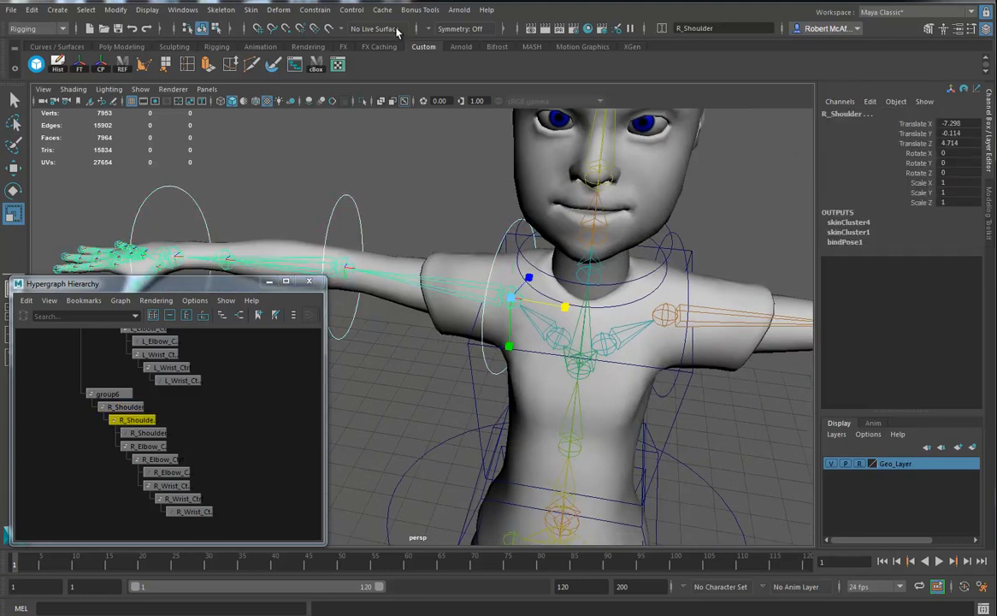
pyautogui.click(308, 10)
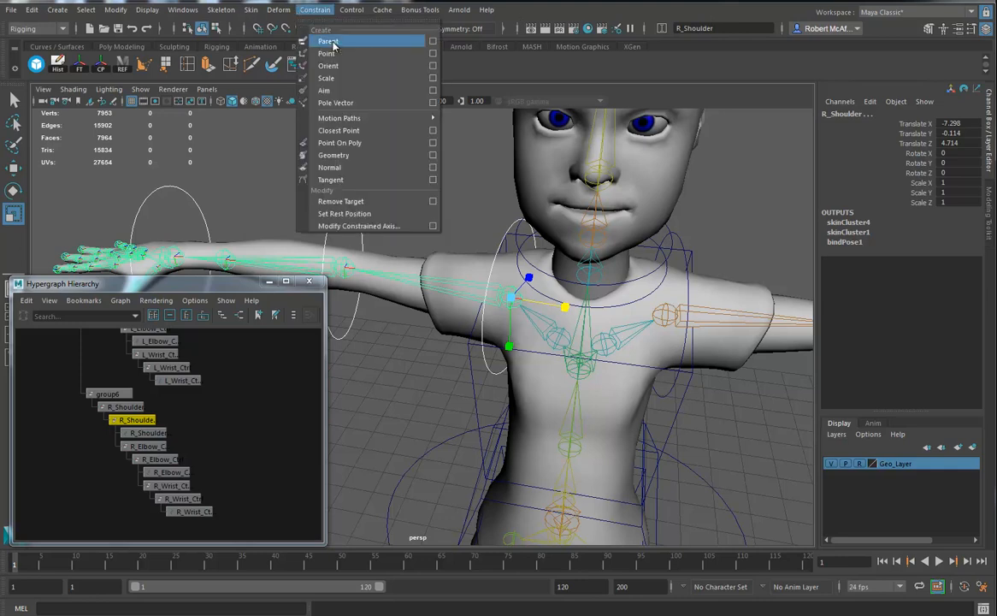
pyautogui.click(339, 68)
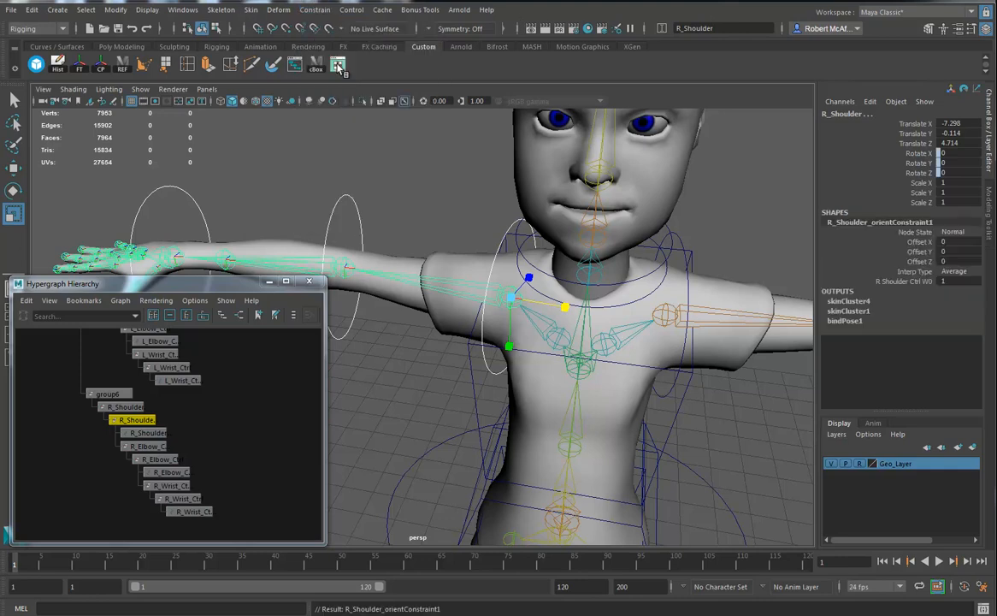
# - Orient-constrain the R_Elbow joint to the right elbow control
pyautogui.keyDown('alt'); pyautogui.moveTo(392, 243); pyautogui.dragTo(402, 199); pyautogui.keyUp('alt')
pyautogui.click(434, 236)
pyautogui.keyDown('shift'); pyautogui.click(351, 263); pyautogui.keyUp('shift')
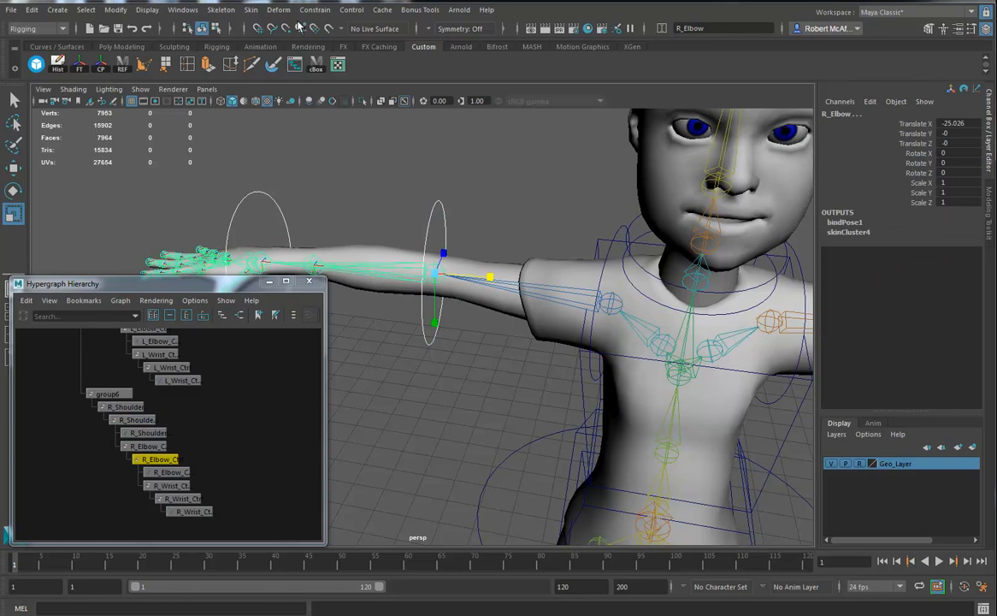
pyautogui.click(314, 10)
pyautogui.click(328, 66)
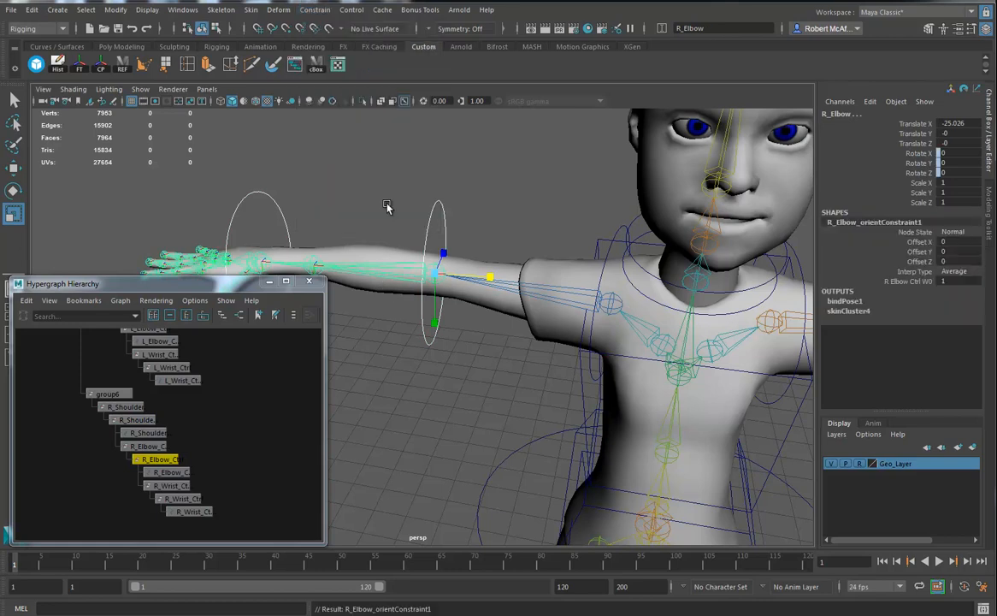
# - Orient-constrain the R_Wrist joint to R_Wrist_Ctrl
pyautogui.keyDown('alt'); pyautogui.moveTo(363, 149); pyautogui.dragTo(535, 214); pyautogui.keyUp('alt')
pyautogui.click(403, 268)
pyautogui.keyDown('alt'); pyautogui.moveTo(386, 263); pyautogui.dragTo(438, 250); pyautogui.keyUp('alt')
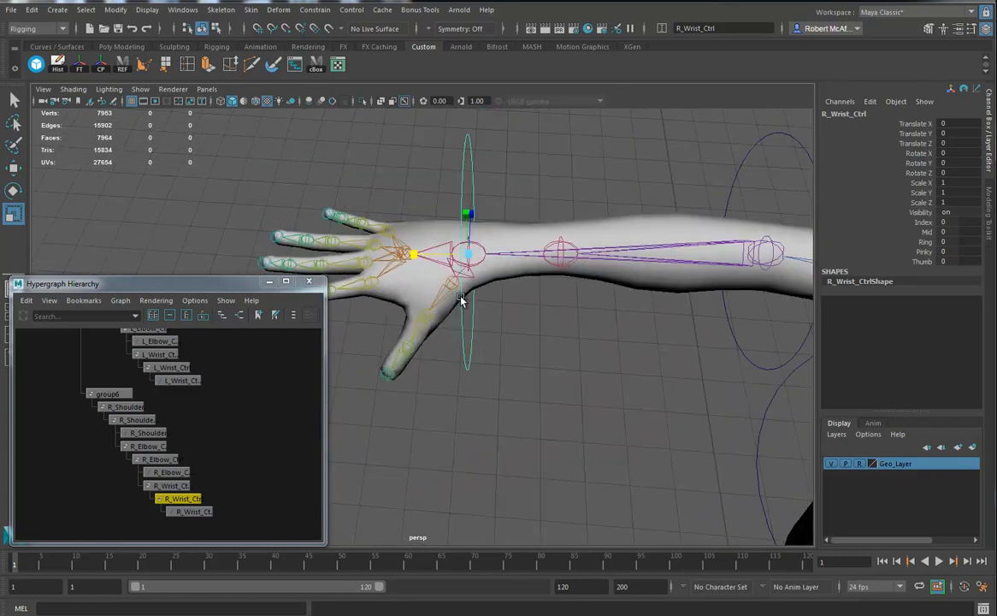
pyautogui.keyDown('shift'); pyautogui.click(438, 250); pyautogui.keyUp('shift')
pyautogui.press('g')
pyautogui.keyDown('alt'); pyautogui.moveTo(432, 253); pyautogui.dragTo(404, 305); pyautogui.keyUp('alt')
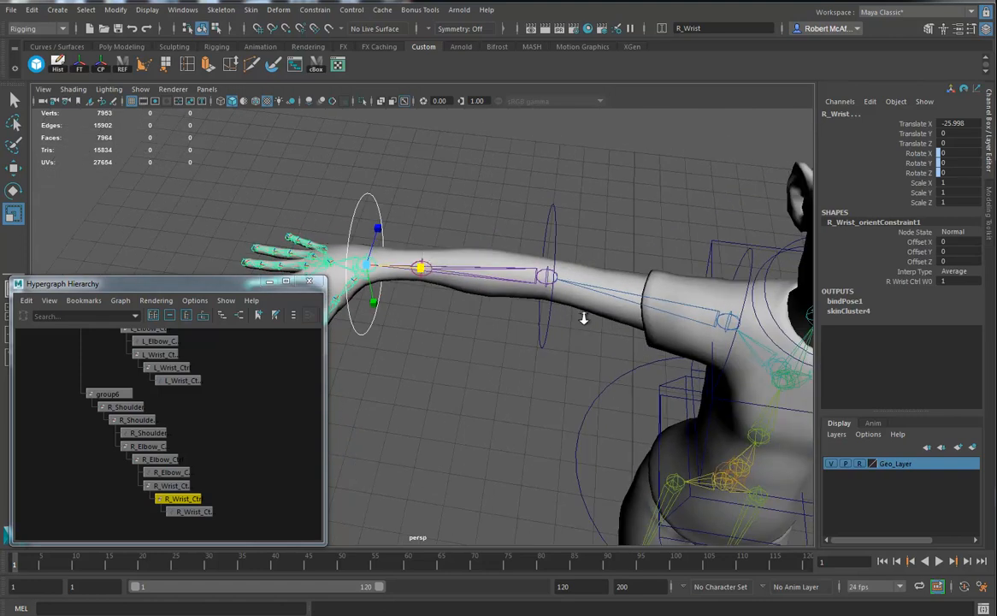
# - Close the Hypergraph Hierarchy window and bring the whole character into view
pyautogui.keyDown('alt'); pyautogui.moveTo(592, 325); pyautogui.dragTo(428, 282, button='right'); pyautogui.keyUp('alt')
pyautogui.keyDown('alt'); pyautogui.moveTo(428, 282); pyautogui.dragTo(376, 265); pyautogui.keyUp('alt')
pyautogui.click(310, 283)
pyautogui.keyDown('alt'); pyautogui.moveTo(595, 350); pyautogui.dragTo(507, 338); pyautogui.keyUp('alt')
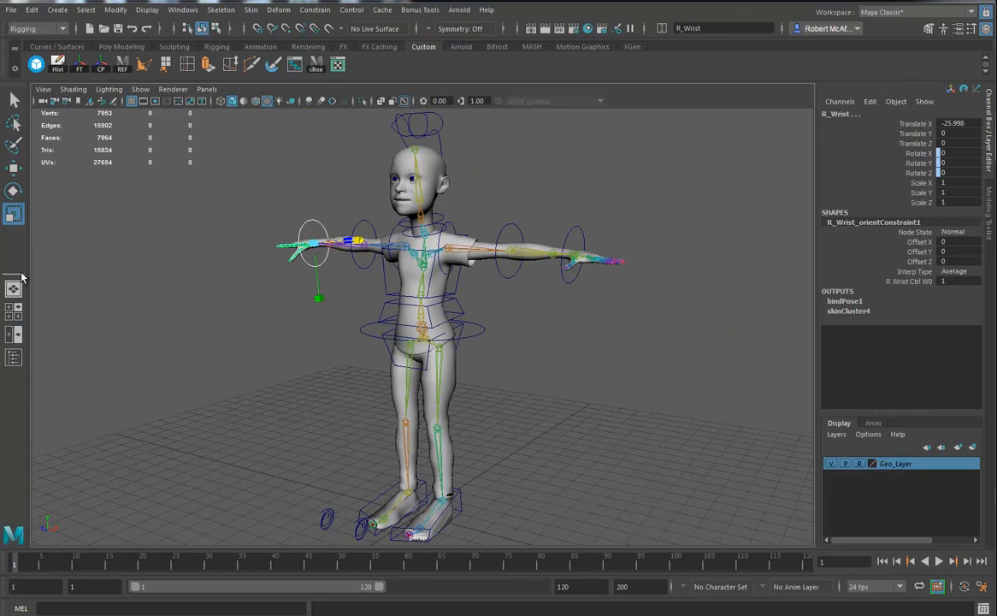